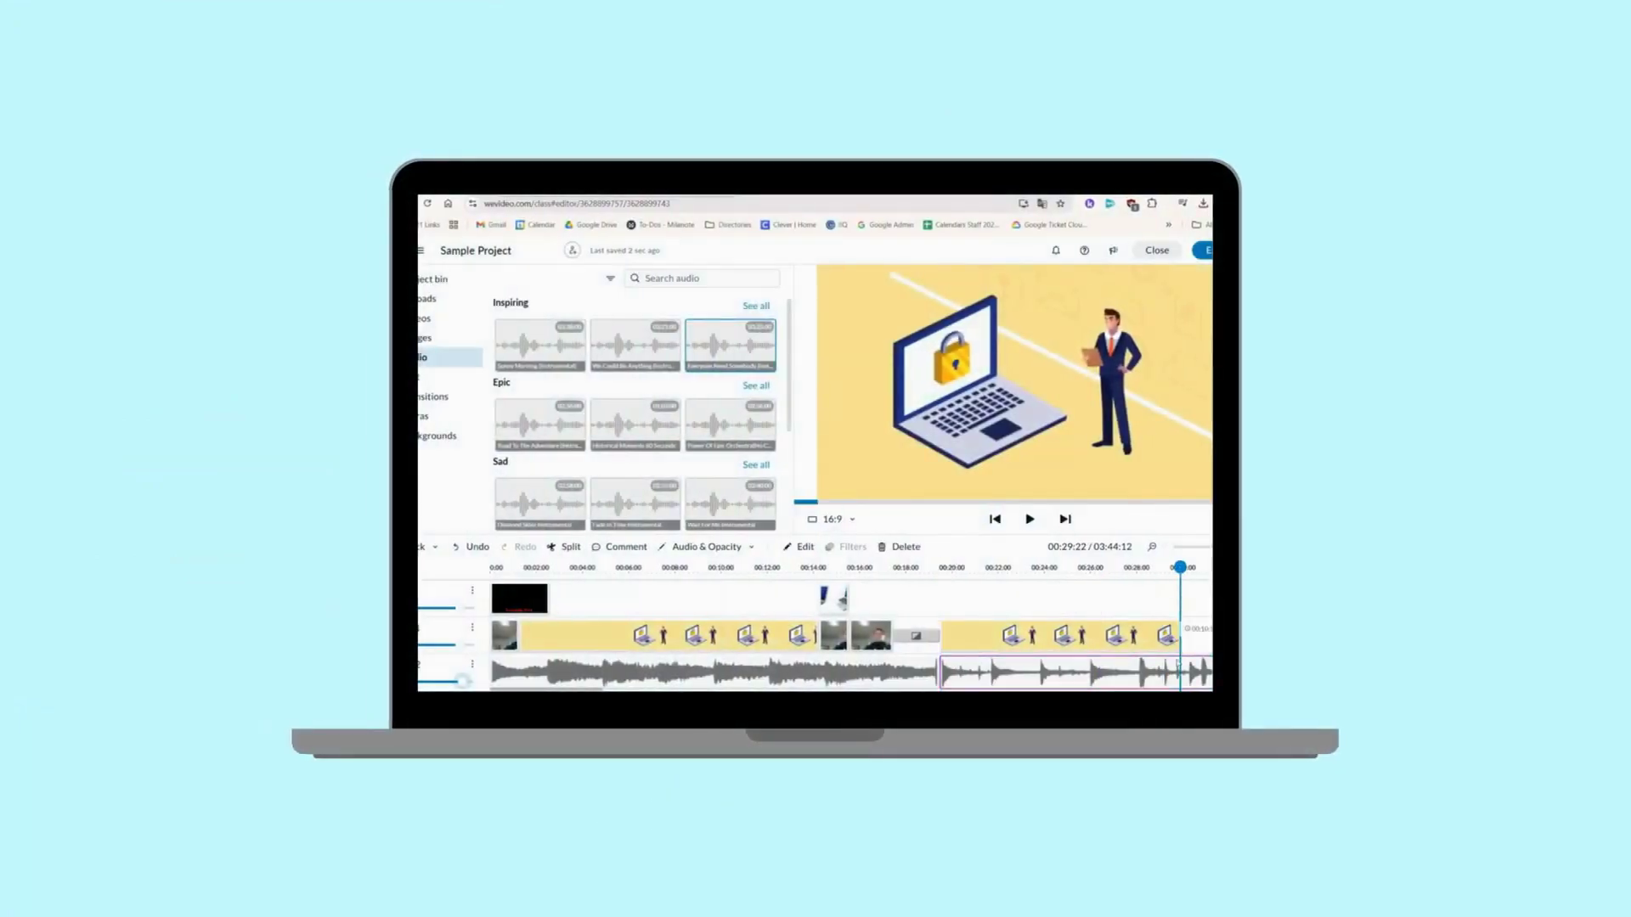
Split the music at the video's end and delete the trailing part
key(s)
key(Delete)
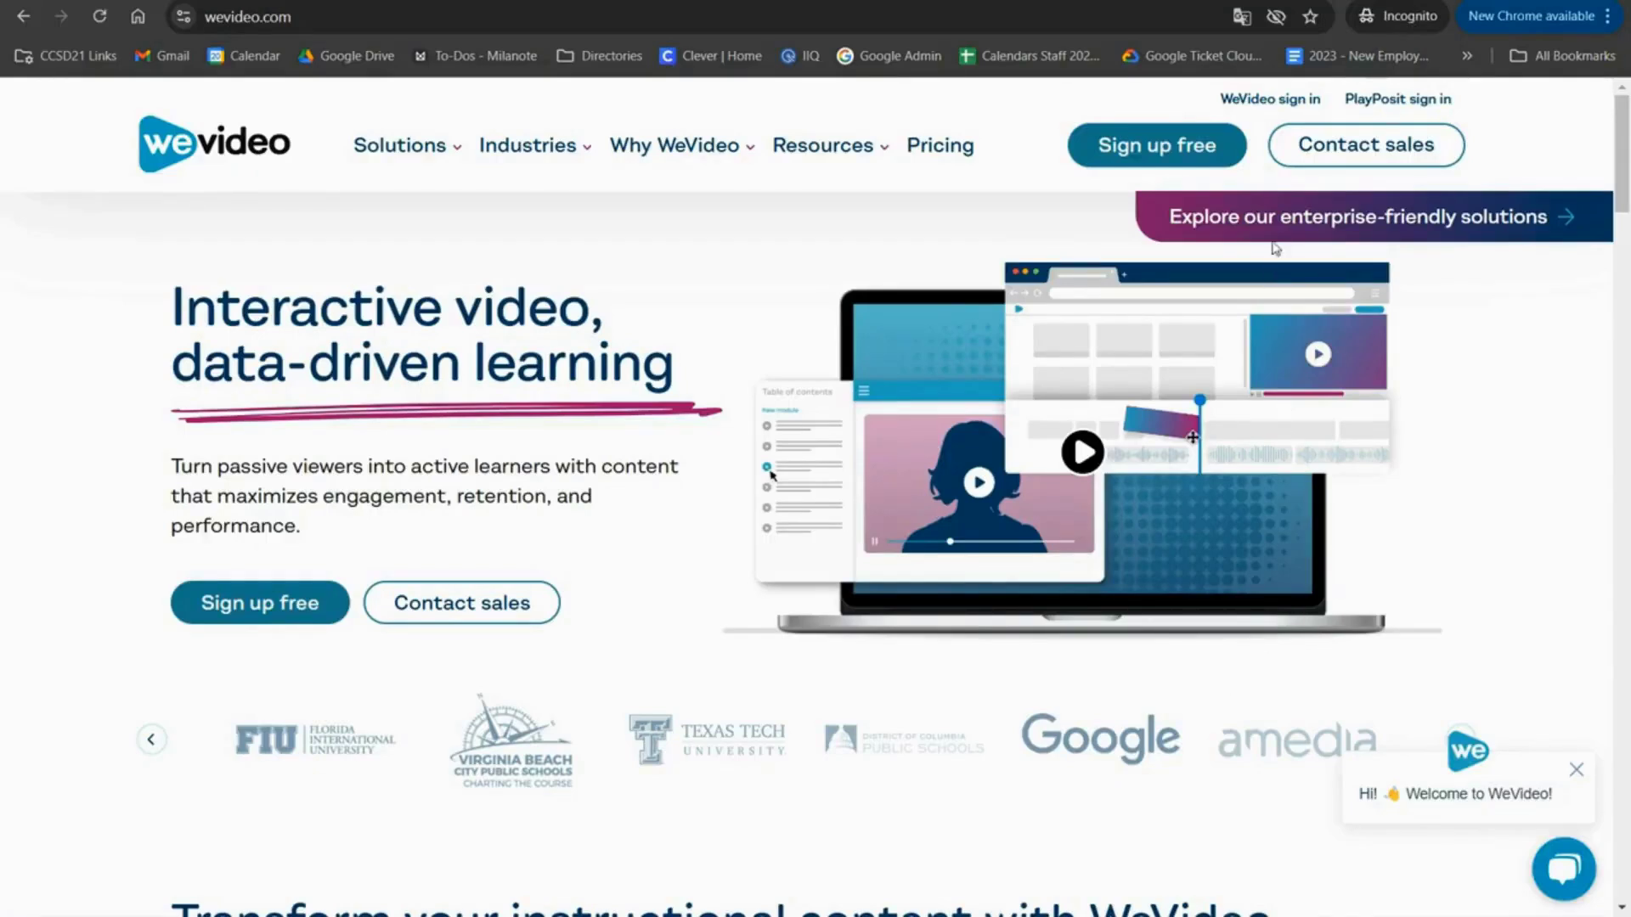
Go to the WeVideo sign-in page and log in with a Google account
click(1269, 99)
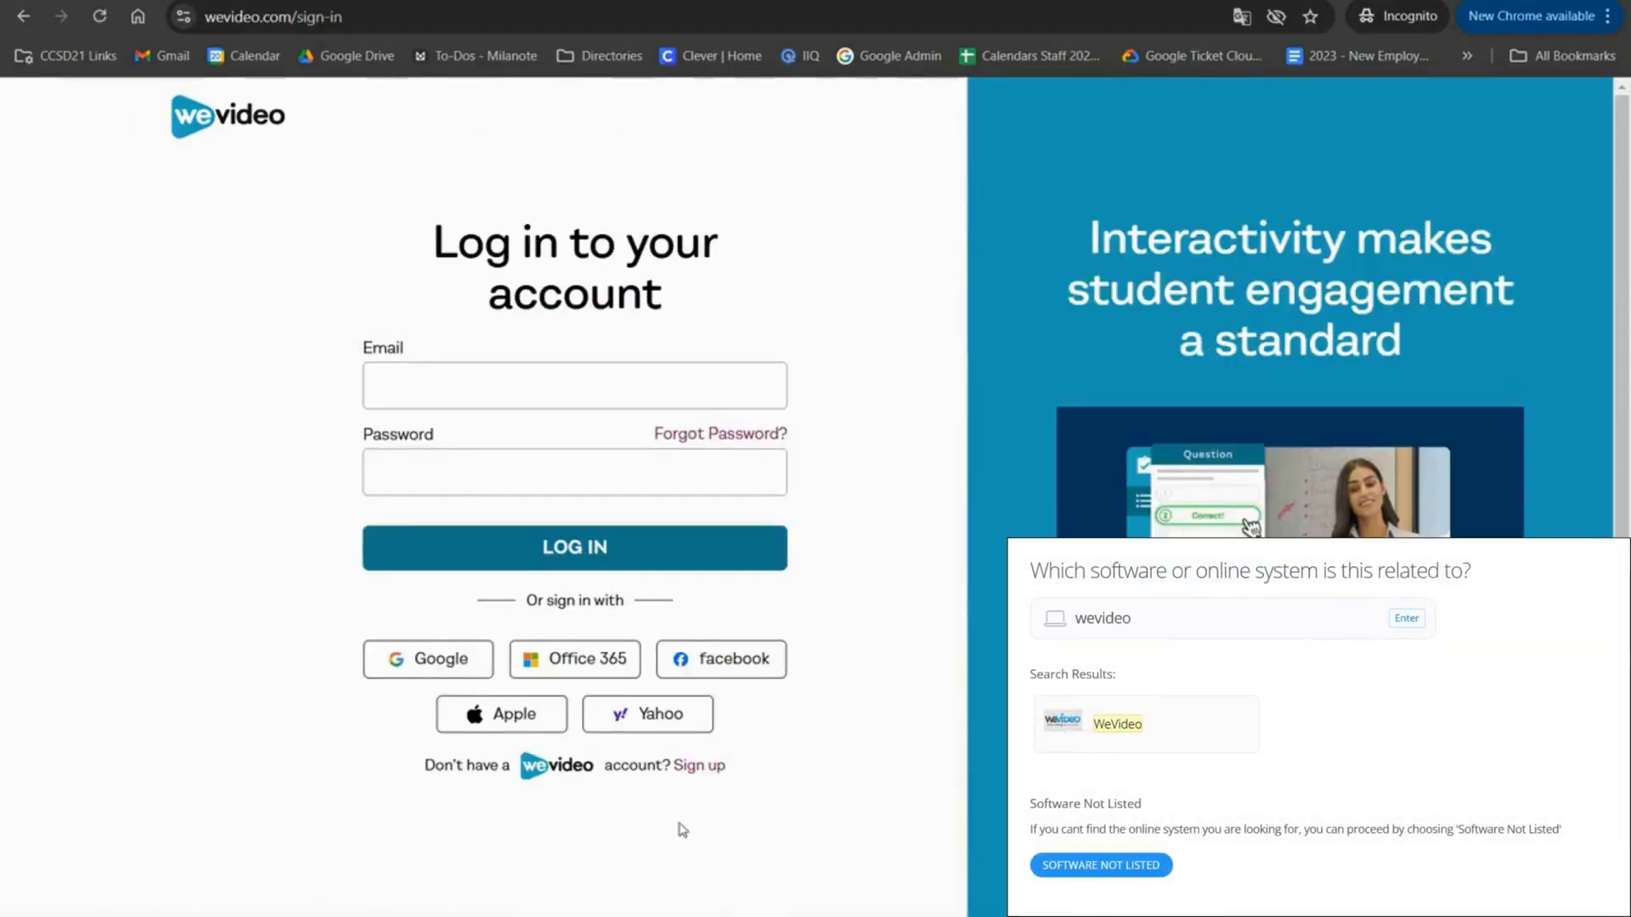
click(466, 661)
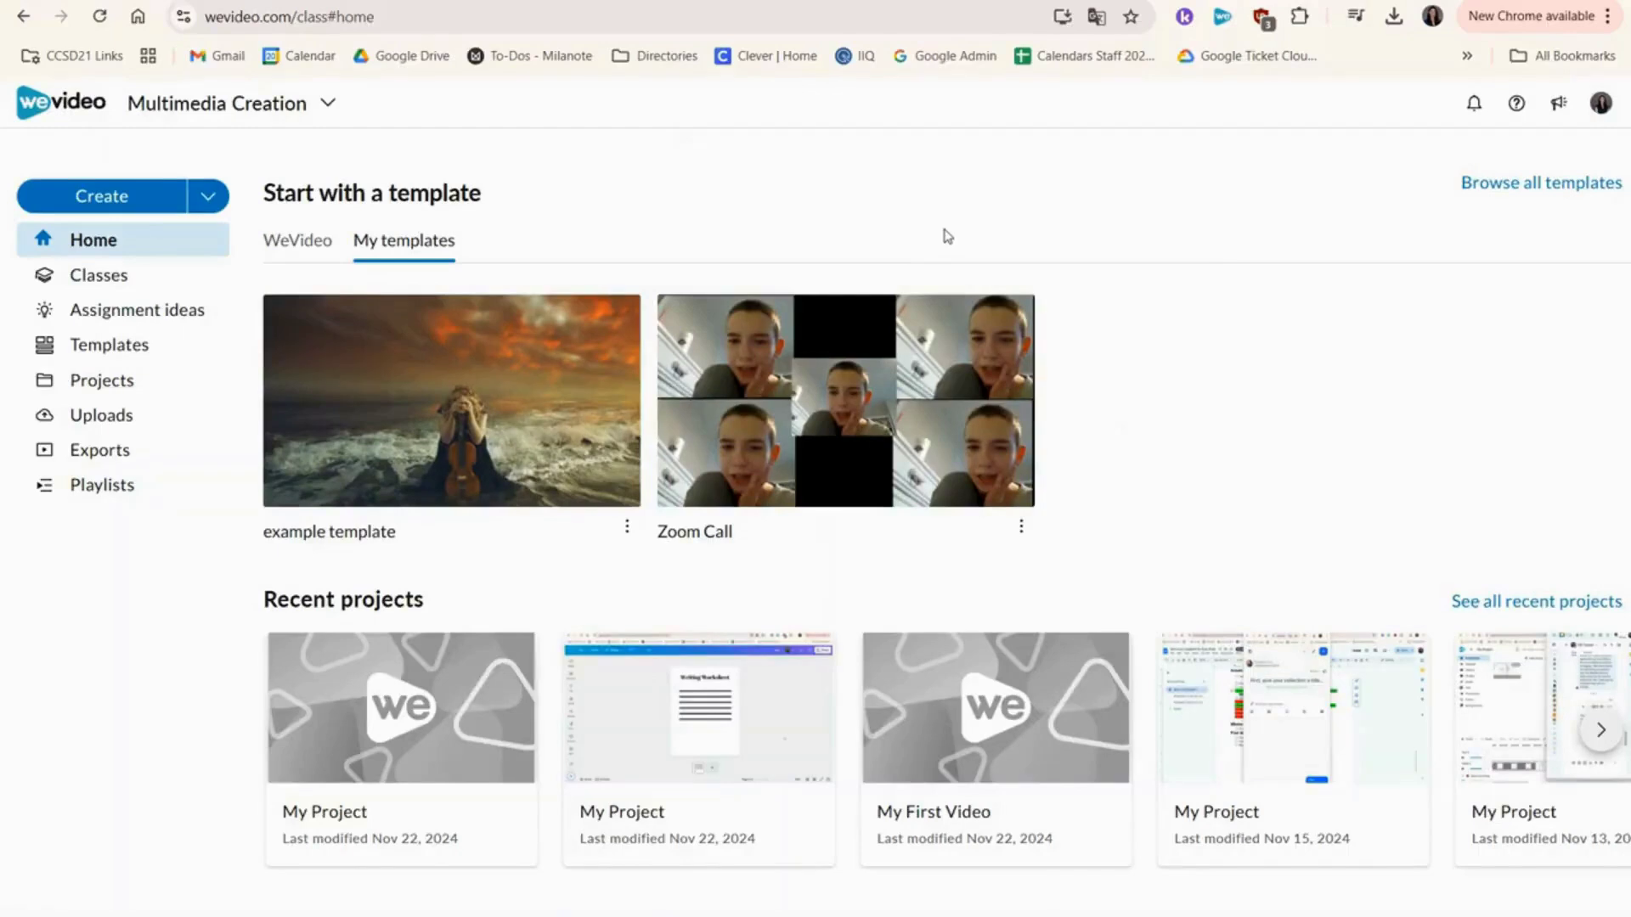
Create a new blank project, My Project, from the home dashboard
click(140, 208)
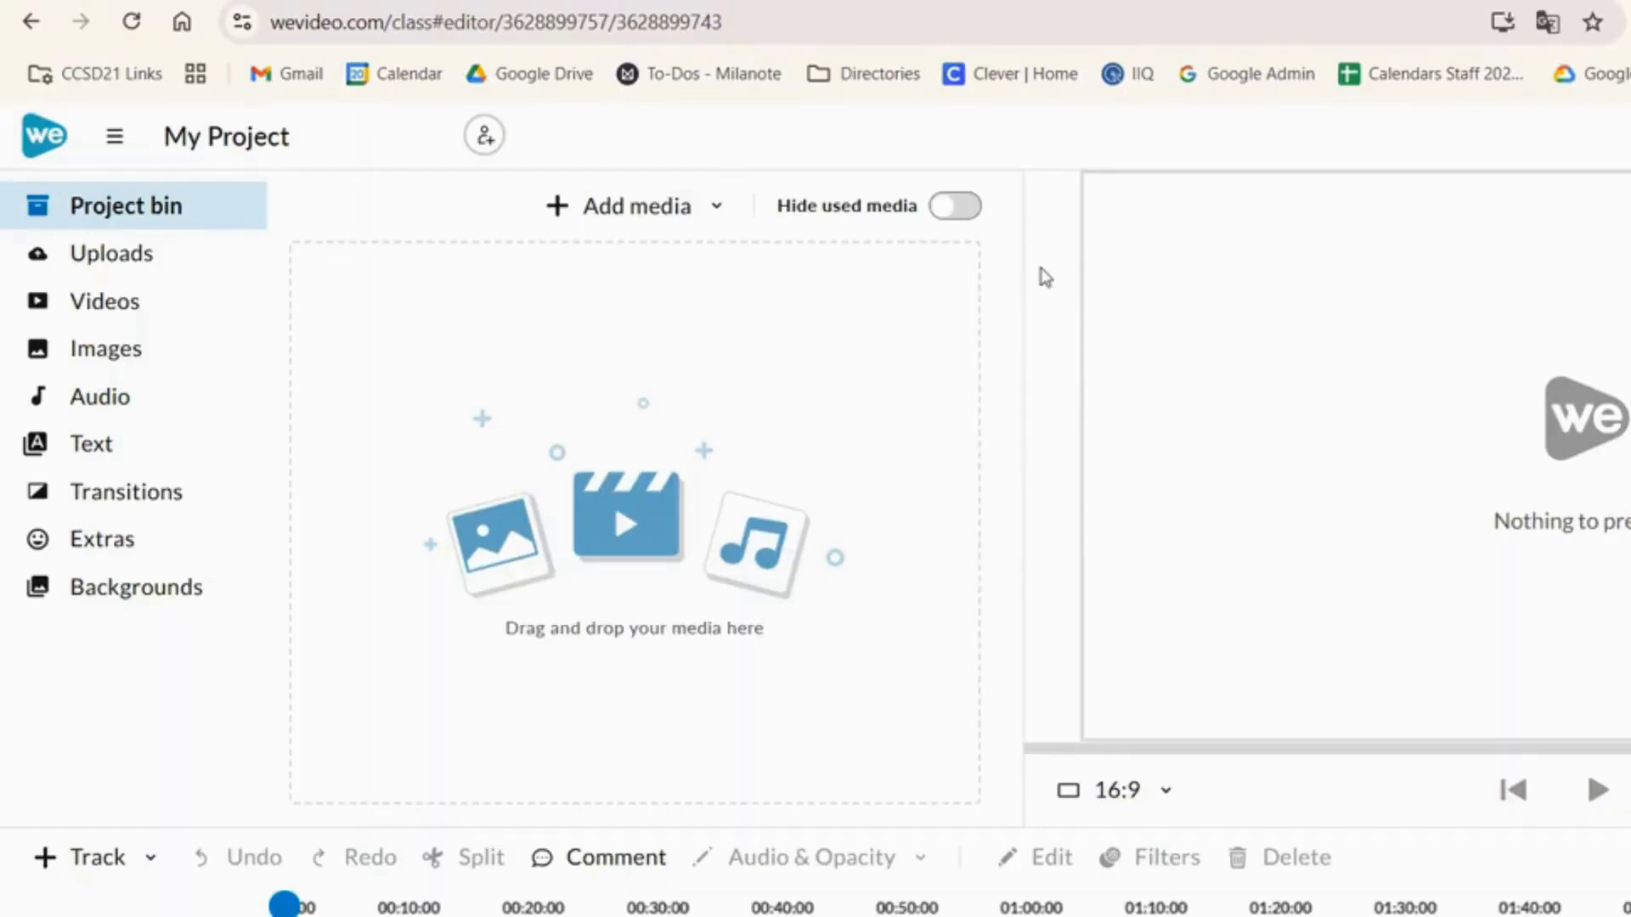
Upload the webcam recording WIN_20241125_08_04_50 and place it on the Video 1 track
click(710, 212)
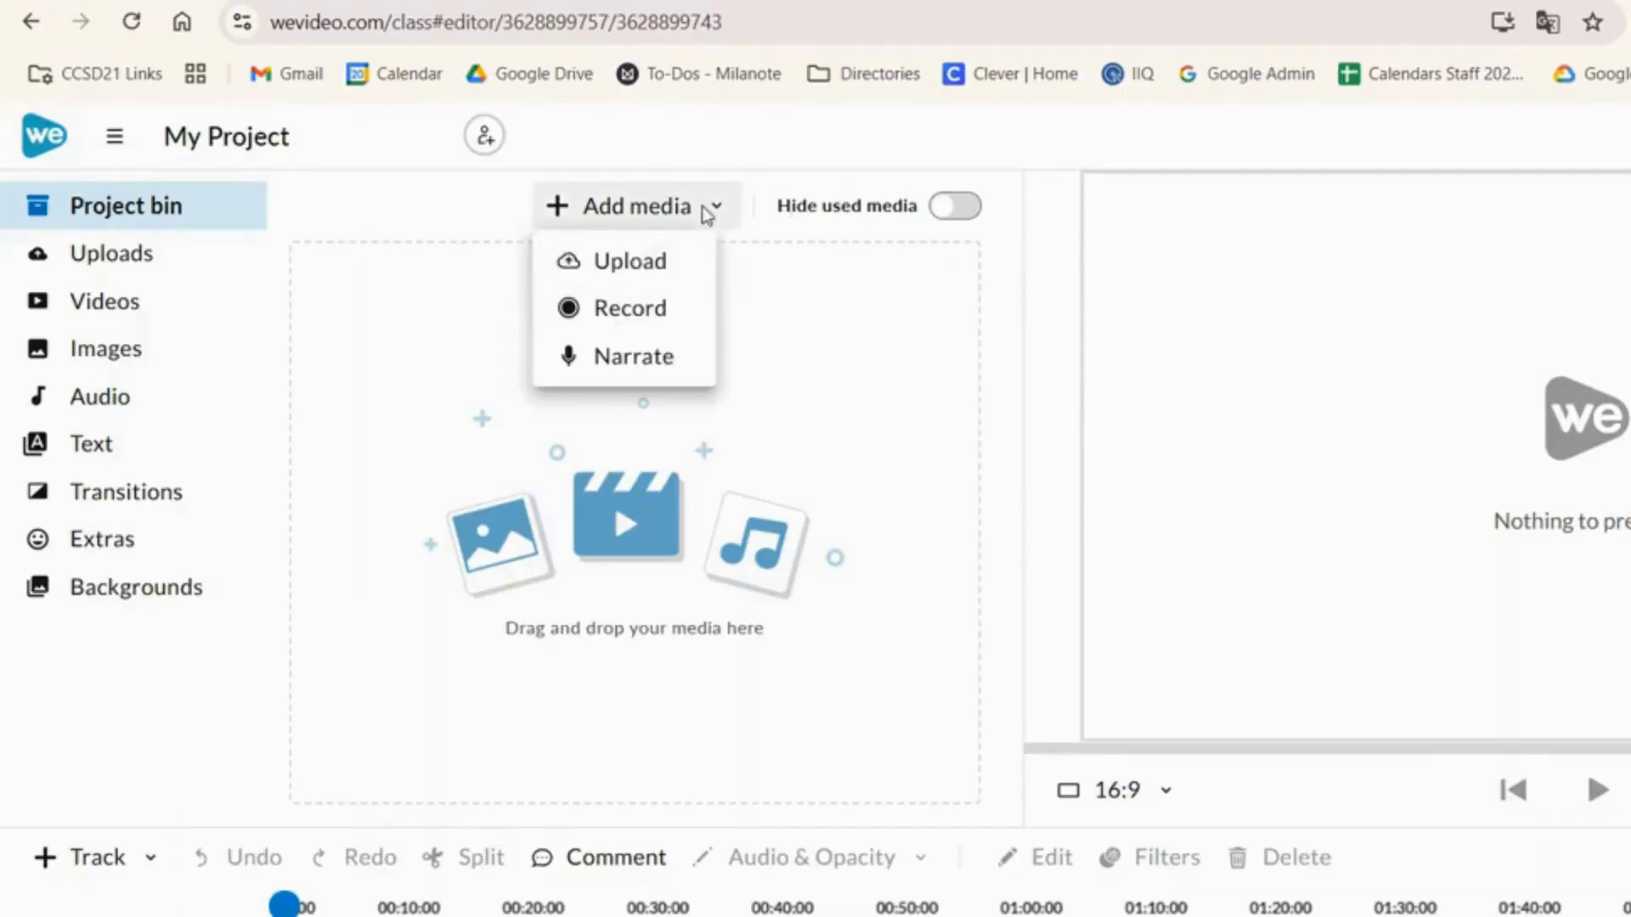
click(687, 269)
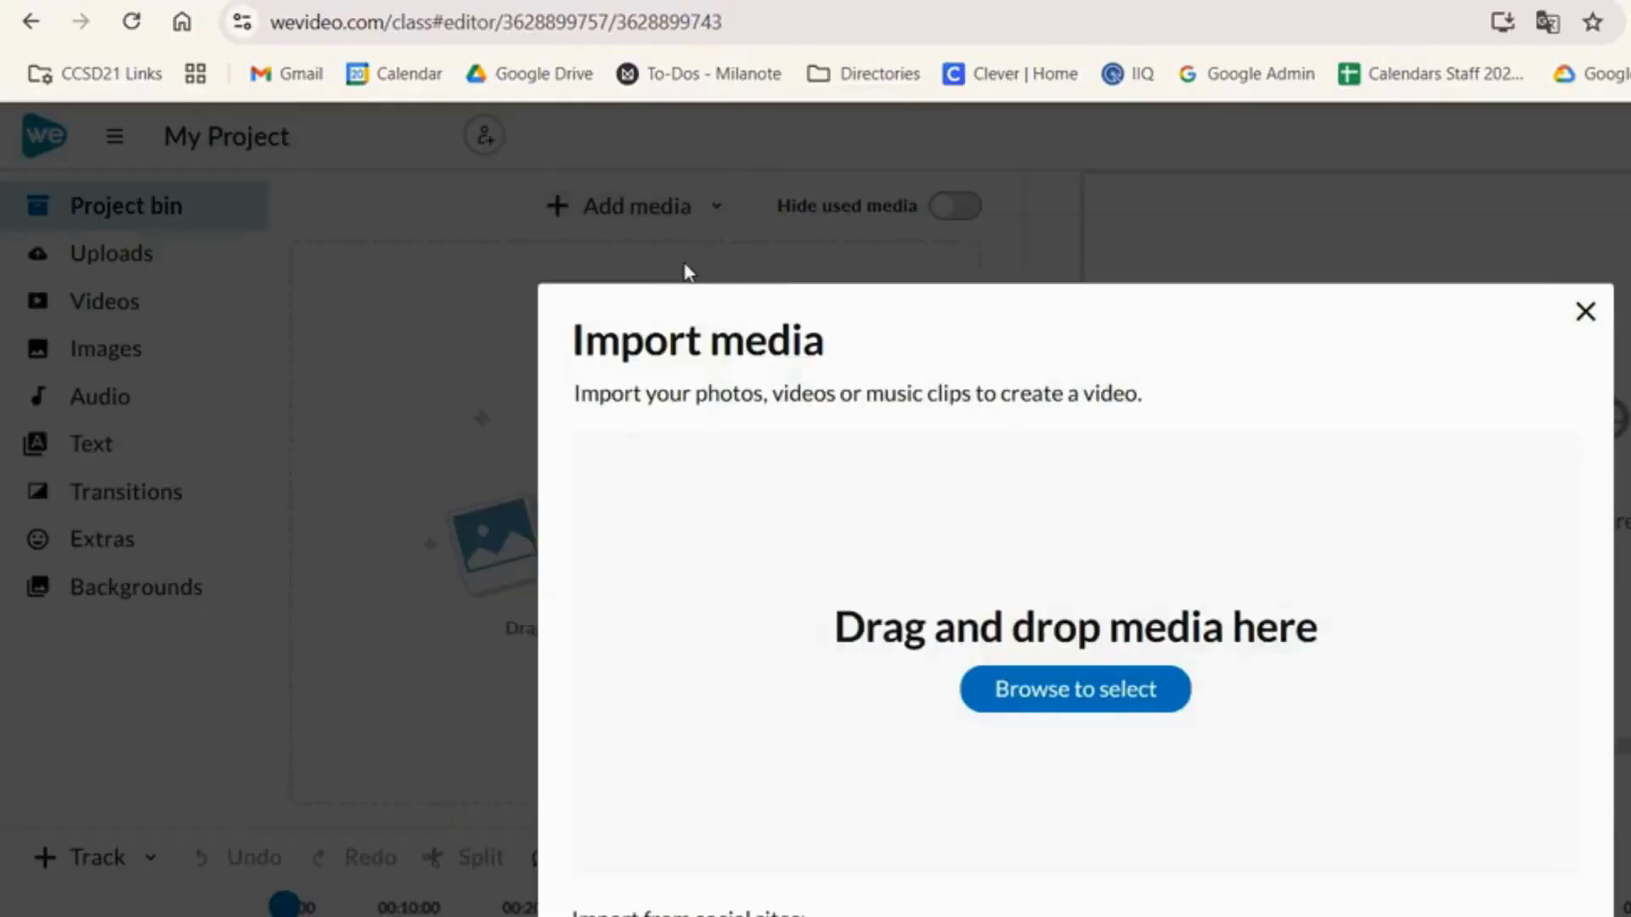
click(1091, 712)
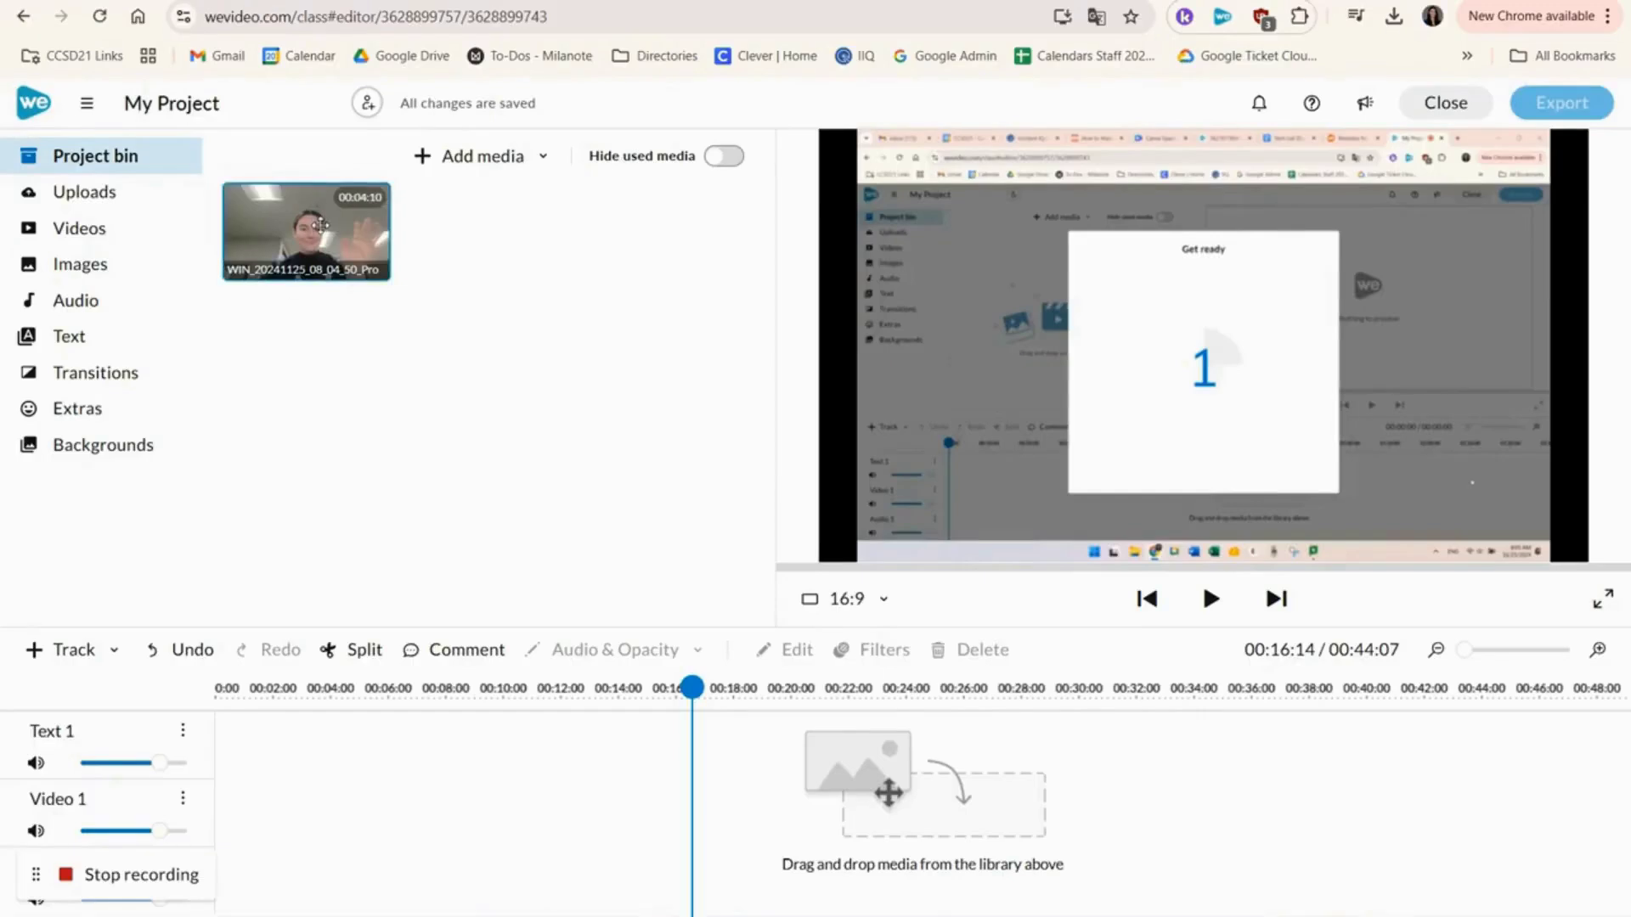
drag(314, 235, 224, 805)
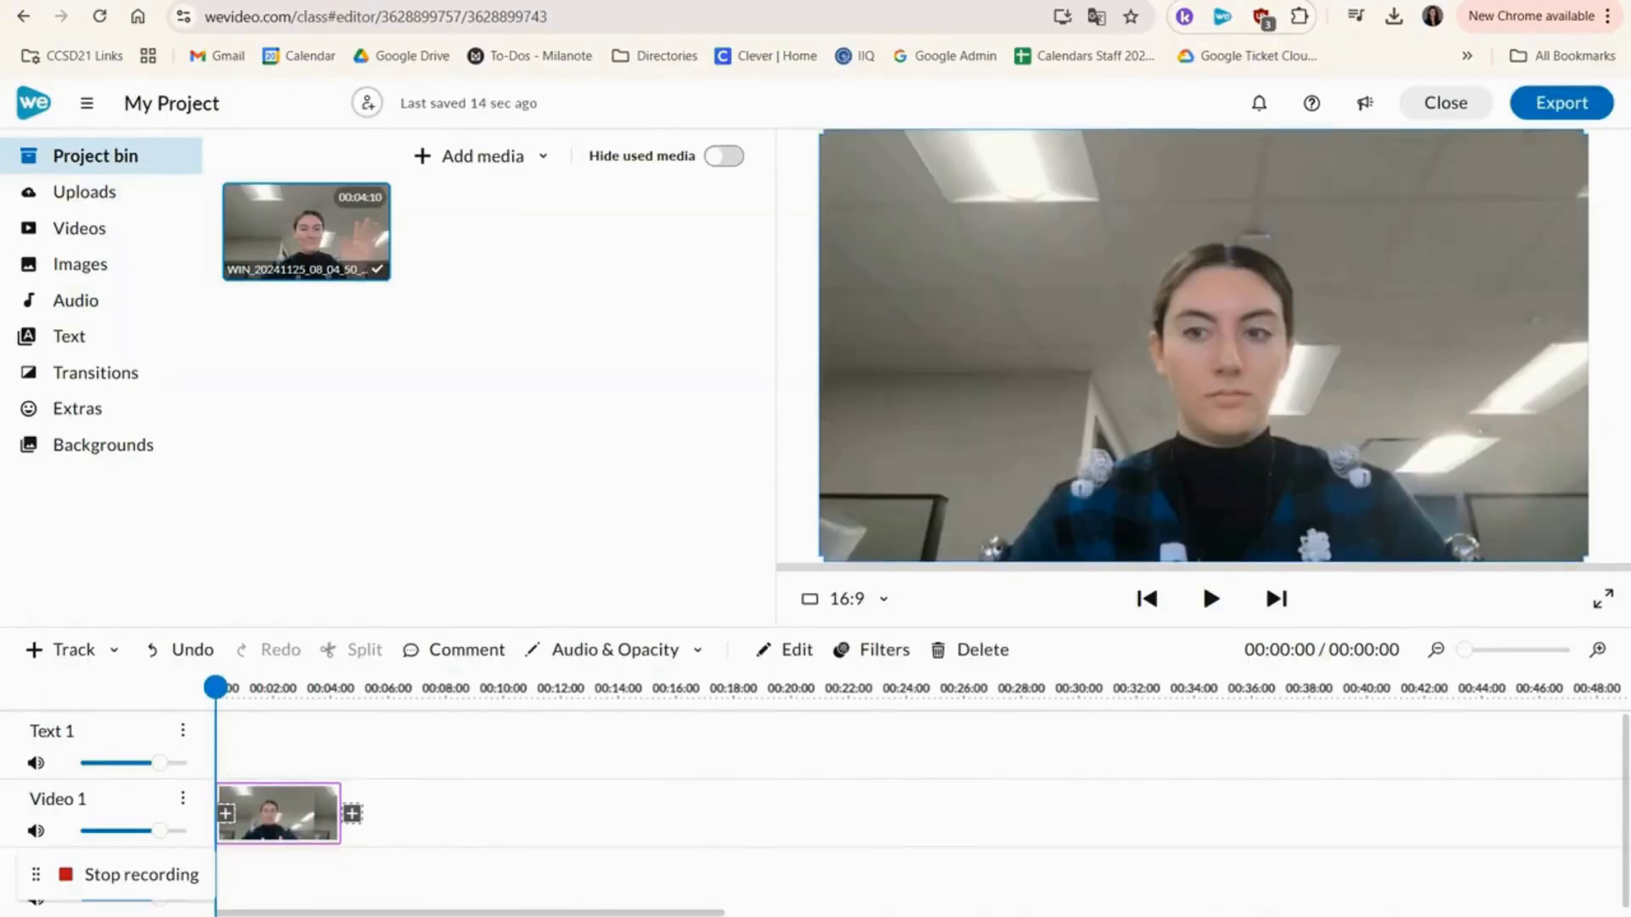
Trim both clip ends, split it at 00:02:06, and slide both pieces to start at 0:00
drag(220, 814, 334, 814)
drag(753, 830, 645, 829)
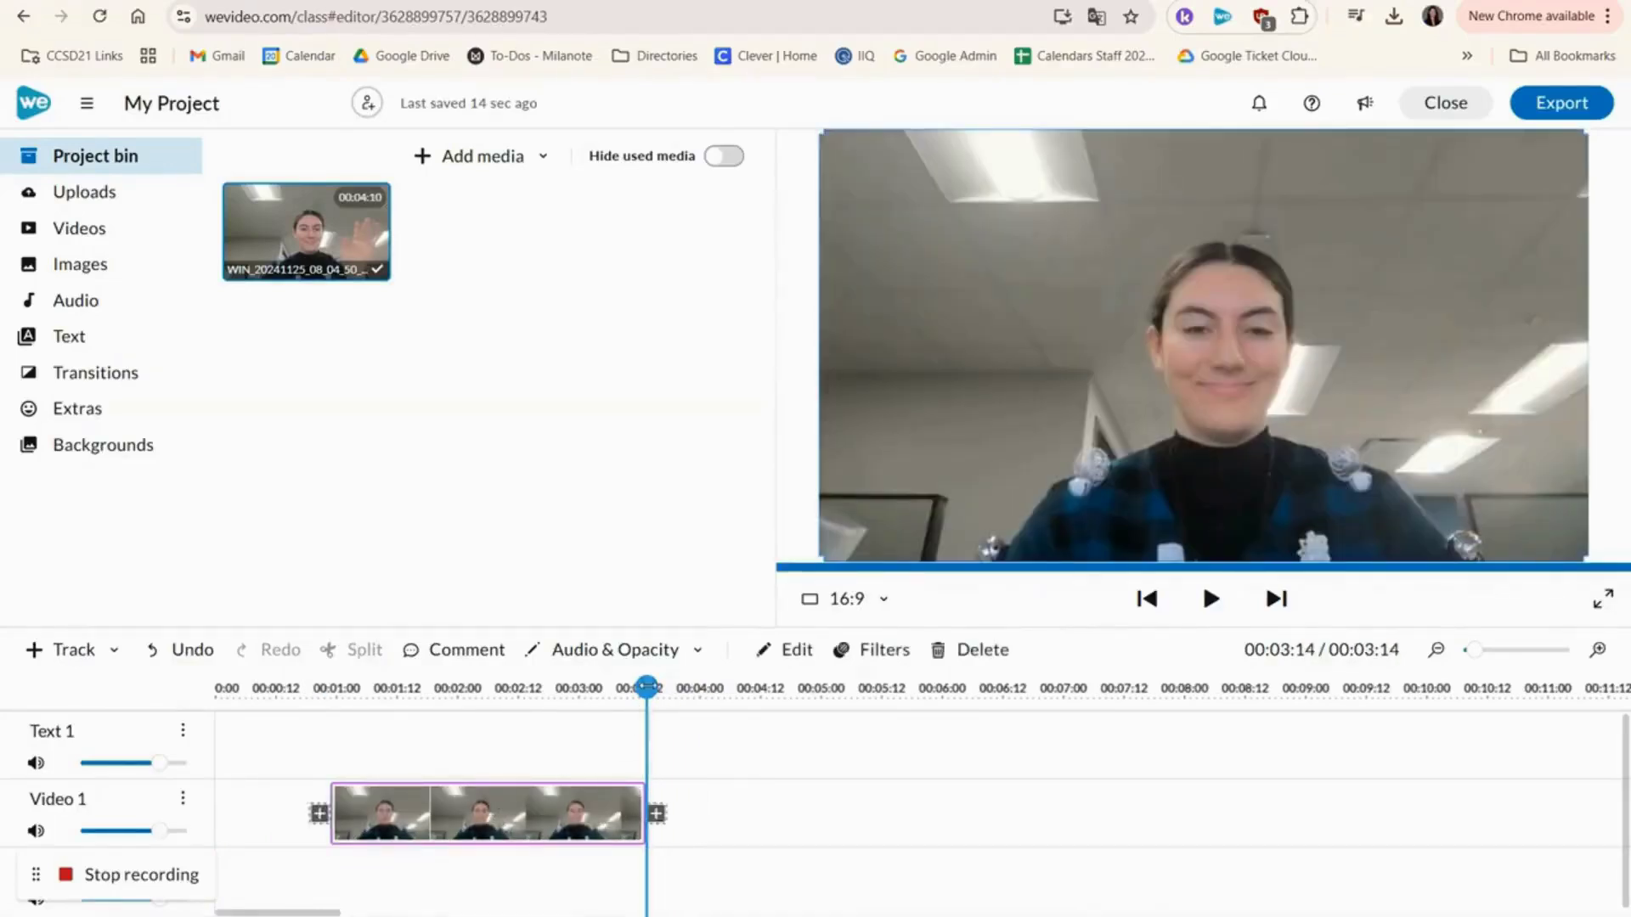
drag(646, 714, 493, 713)
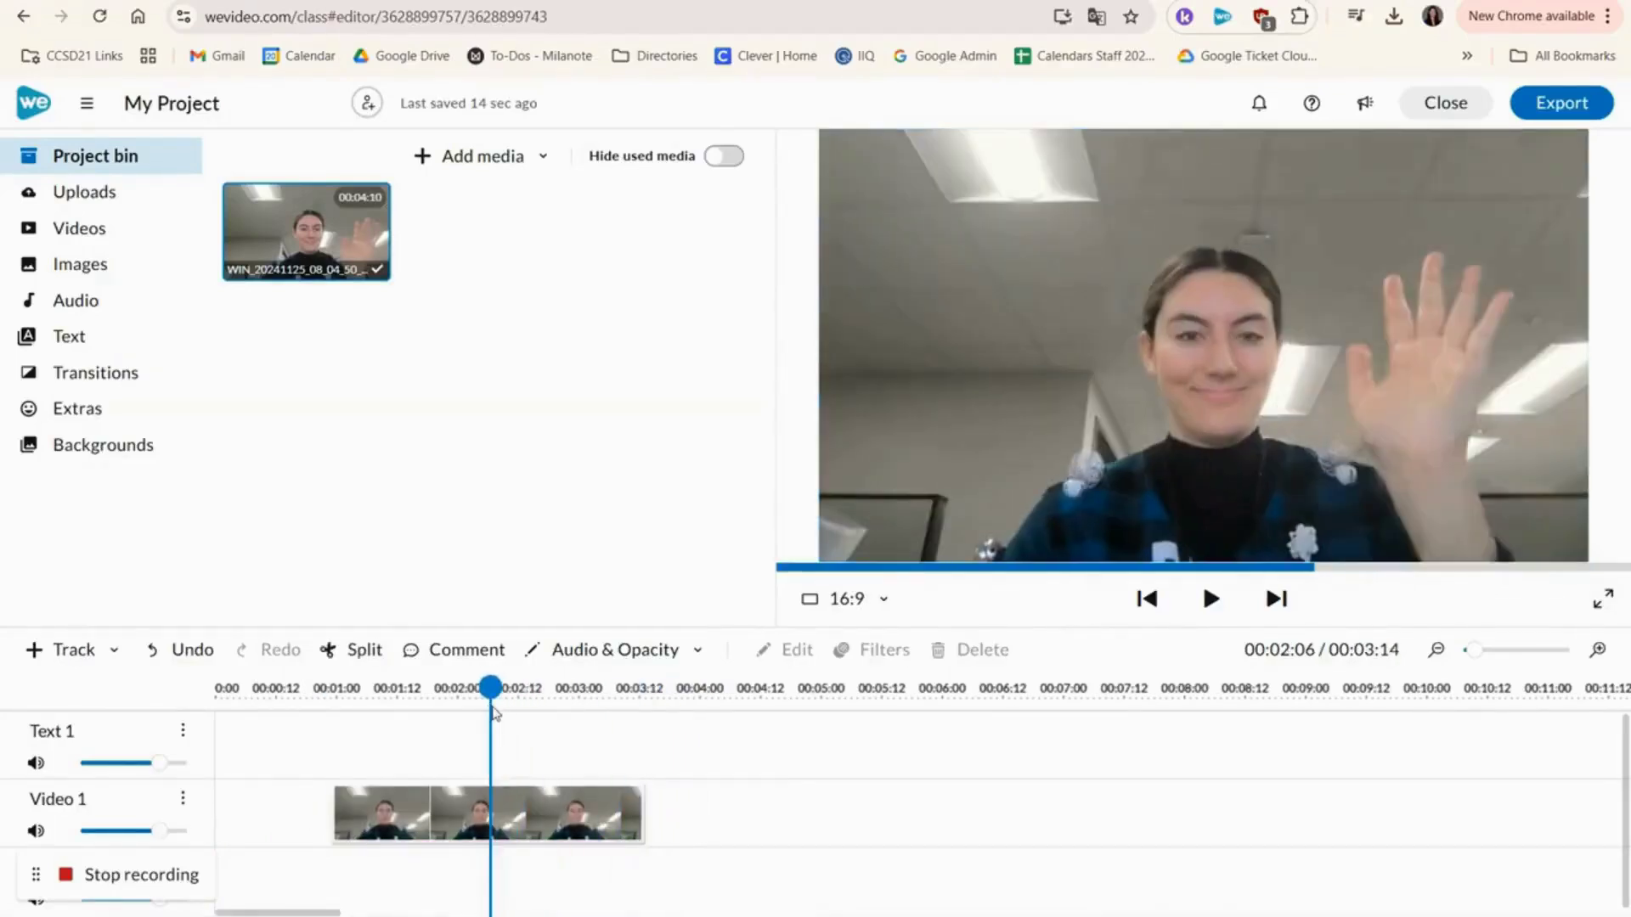
click(355, 650)
drag(419, 820, 298, 820)
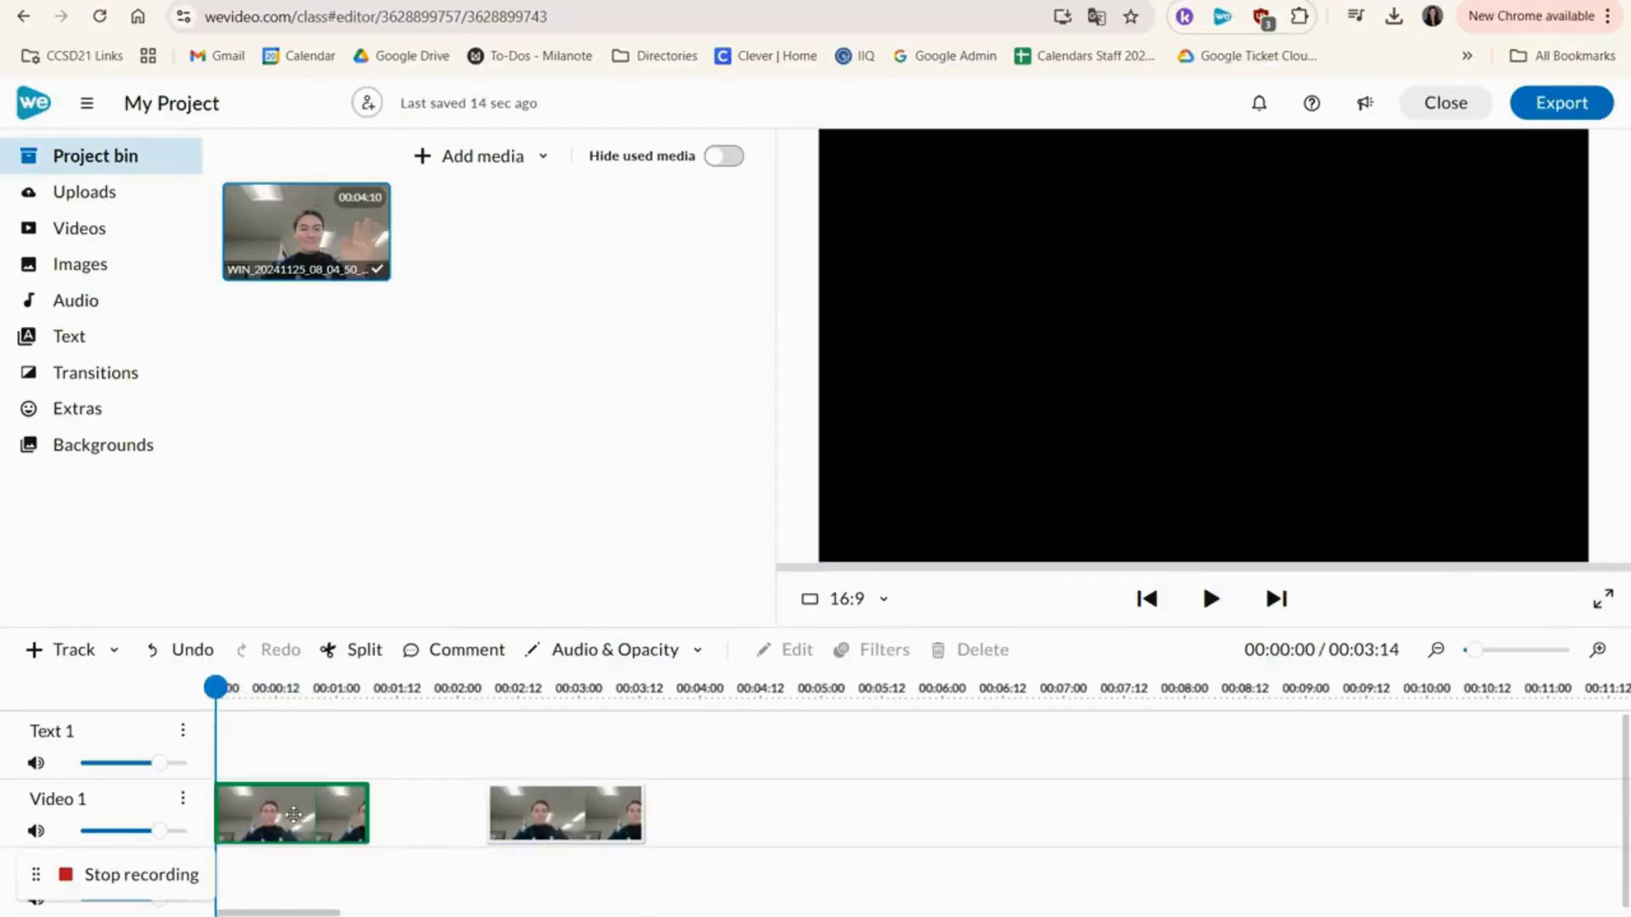
drag(552, 809, 434, 809)
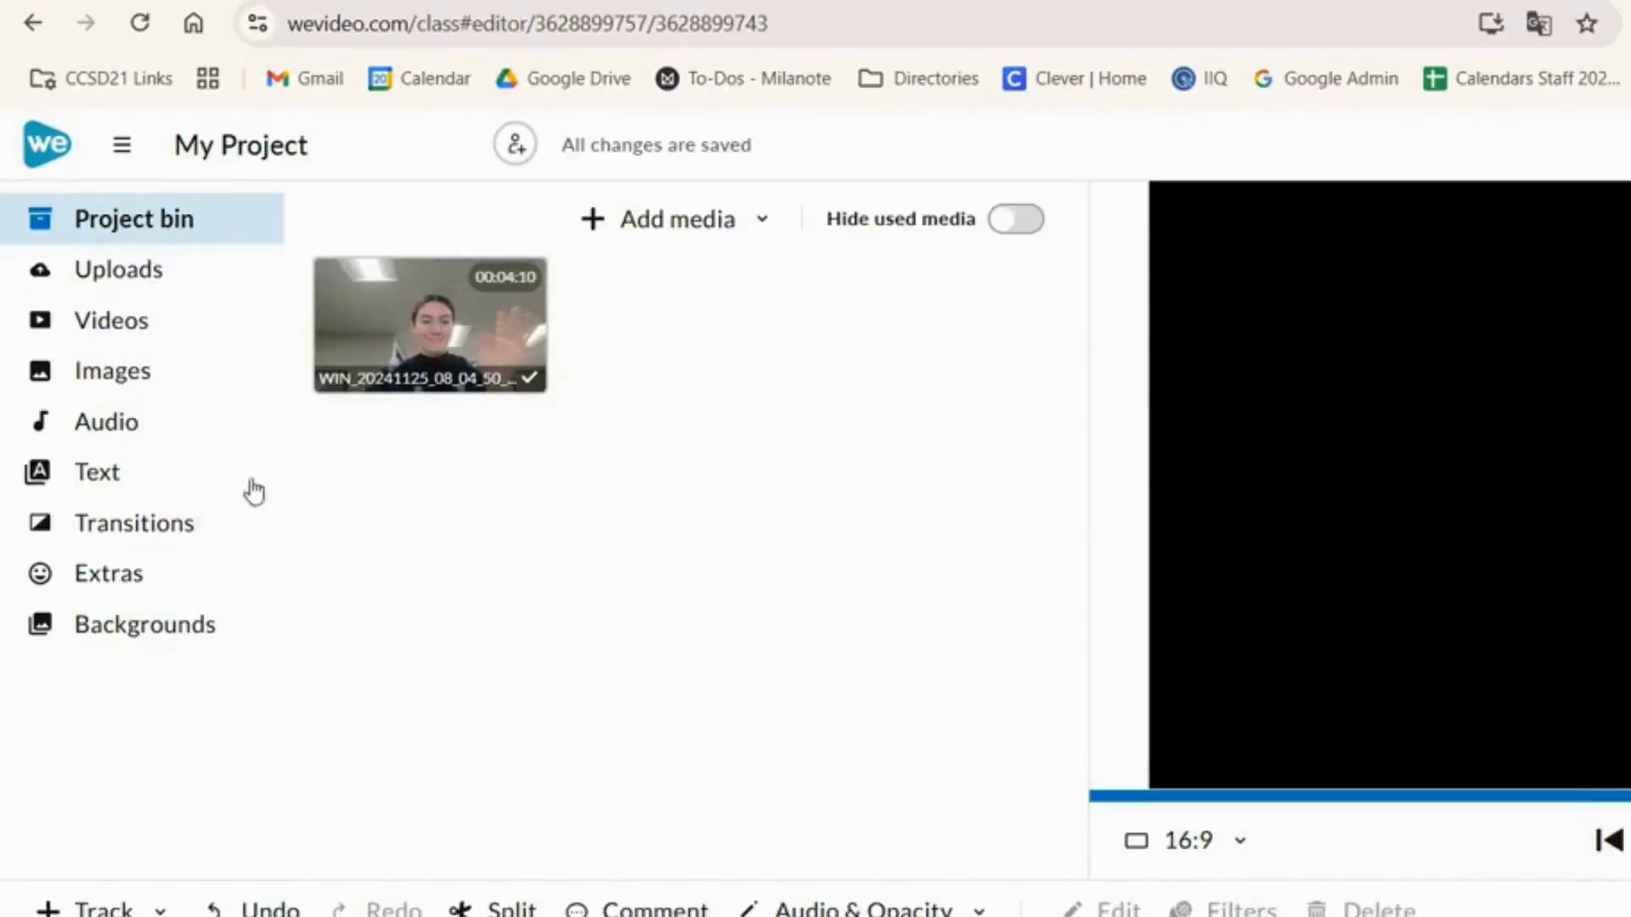
Put the plain Sample title on Text 1 at the video's start and shorten it
click(136, 473)
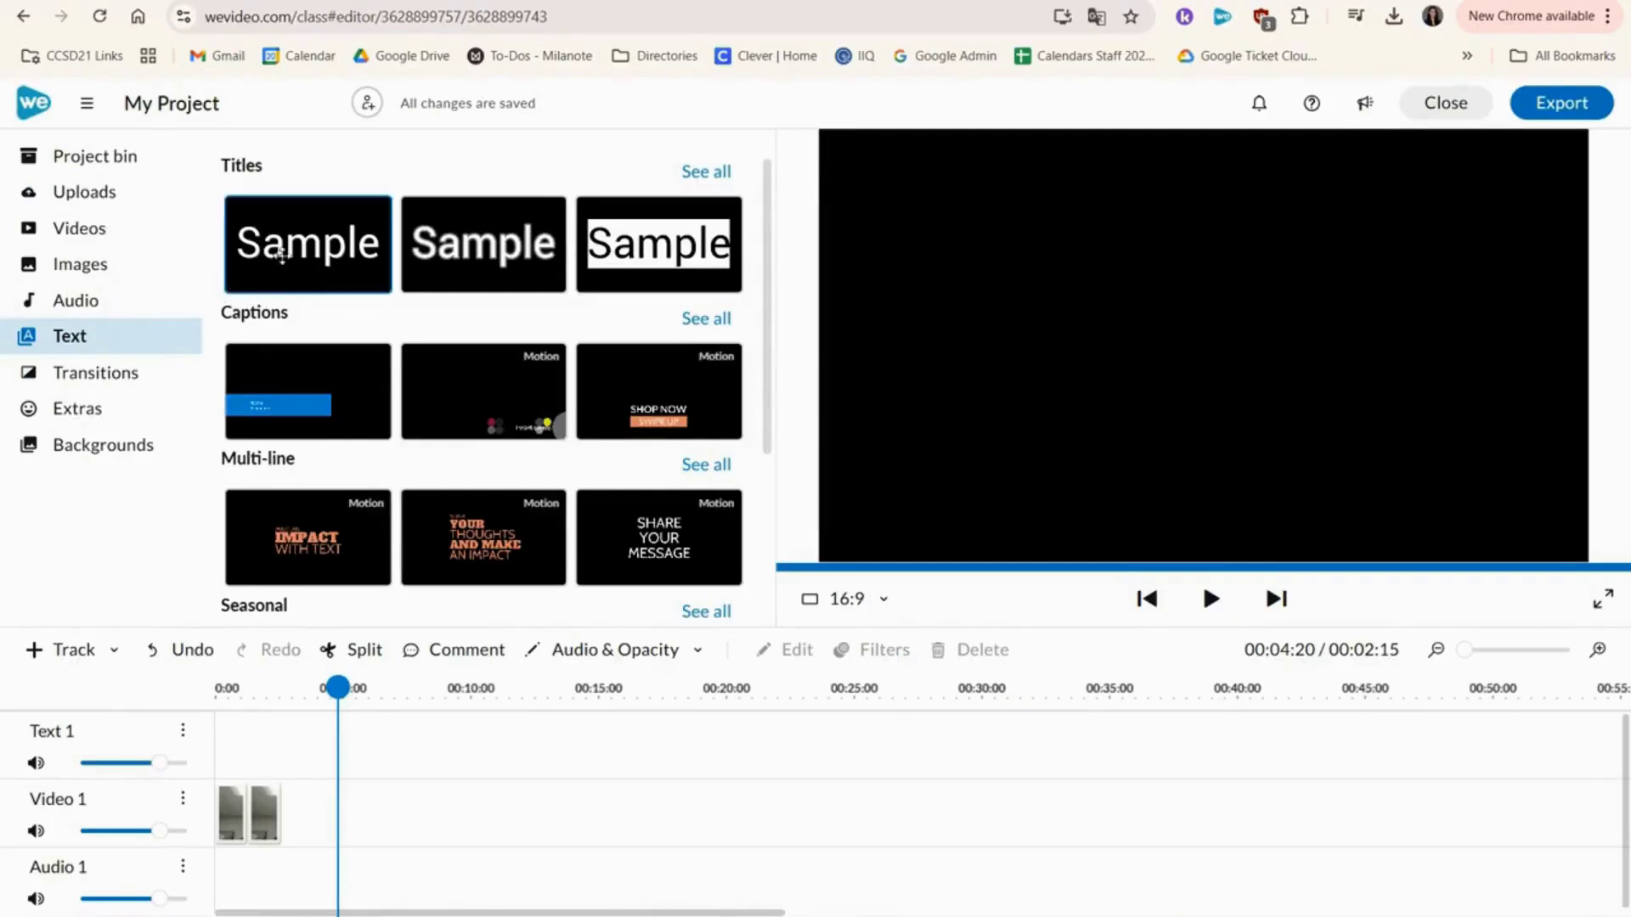
drag(434, 346, 330, 916)
drag(234, 693, 244, 735)
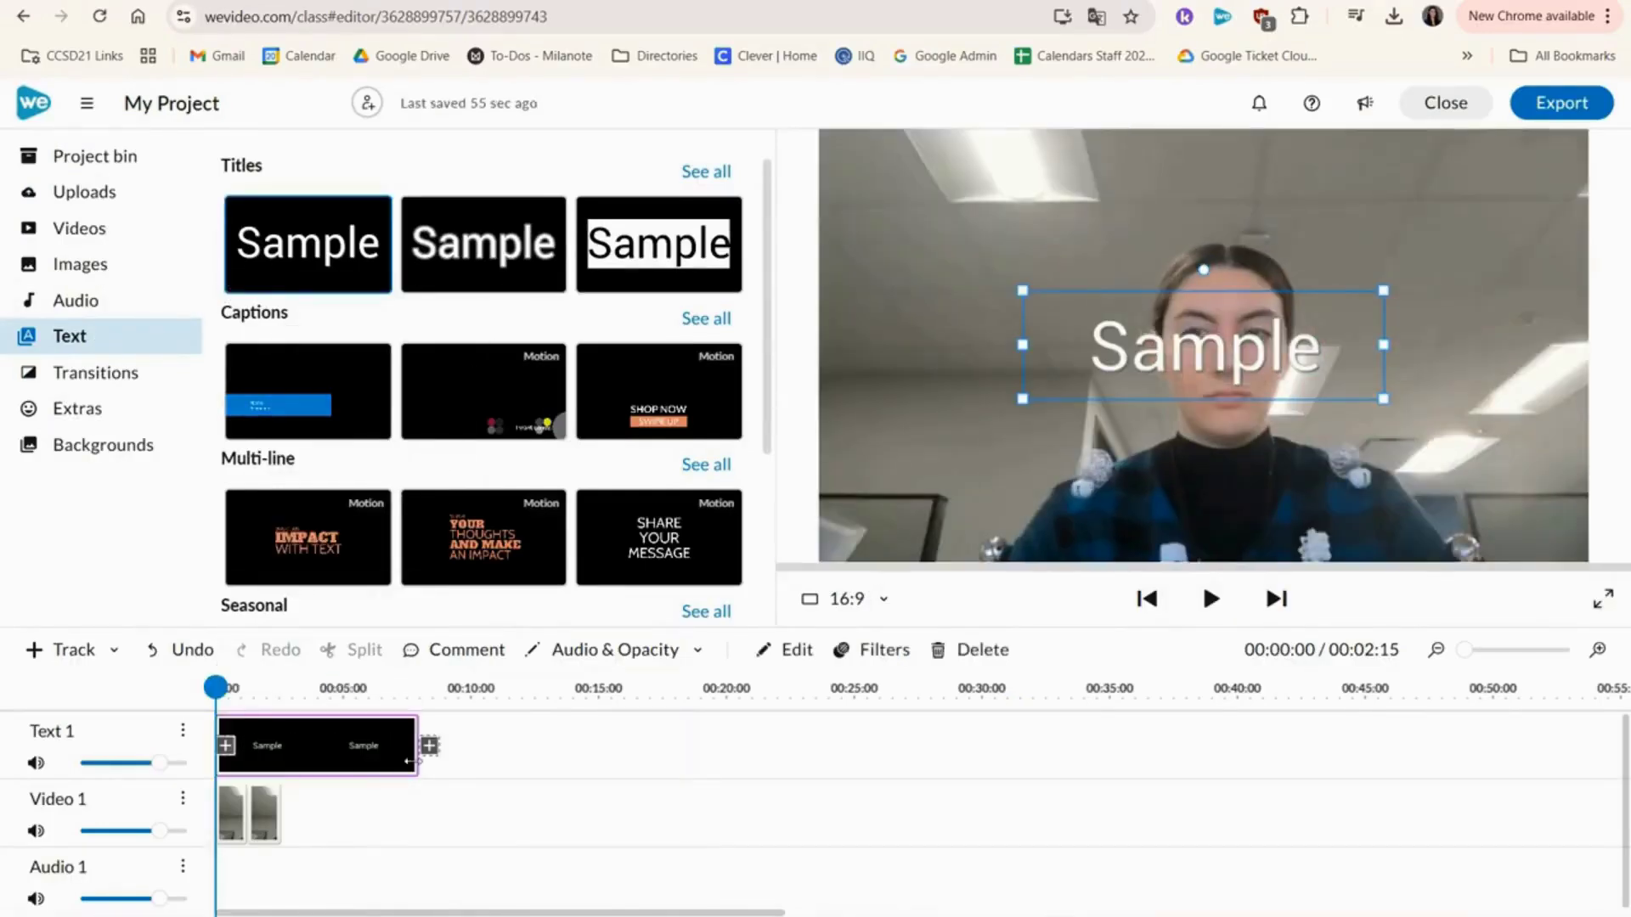
drag(411, 761, 281, 758)
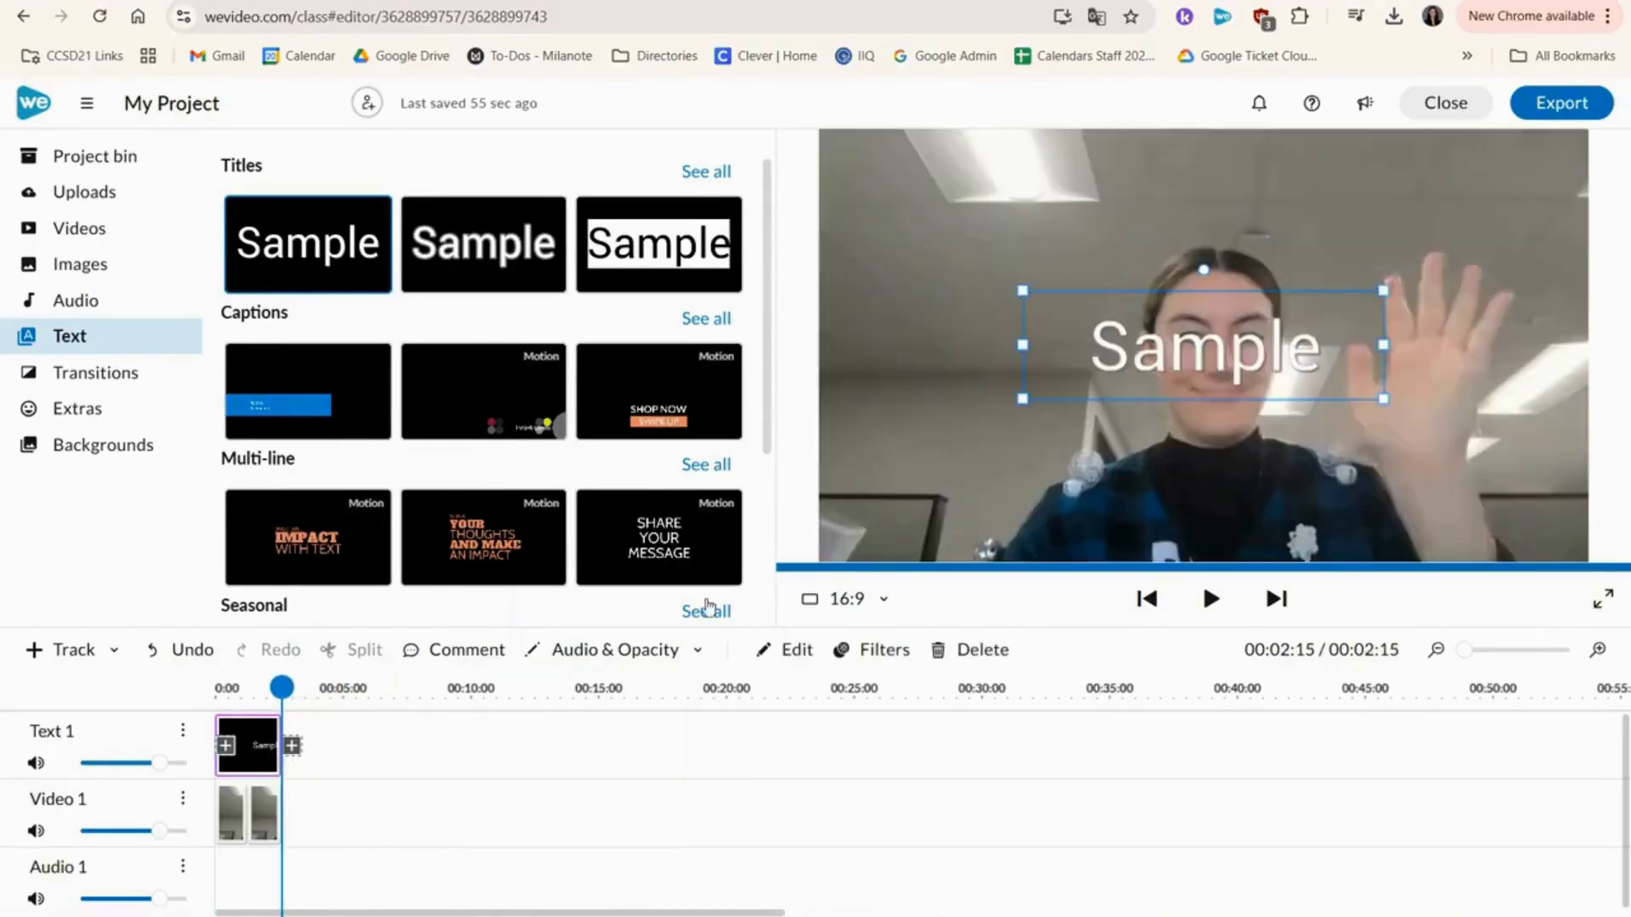
Move the title lower in the frame and change its text to 'Example Text'
drag(1201, 349, 1201, 503)
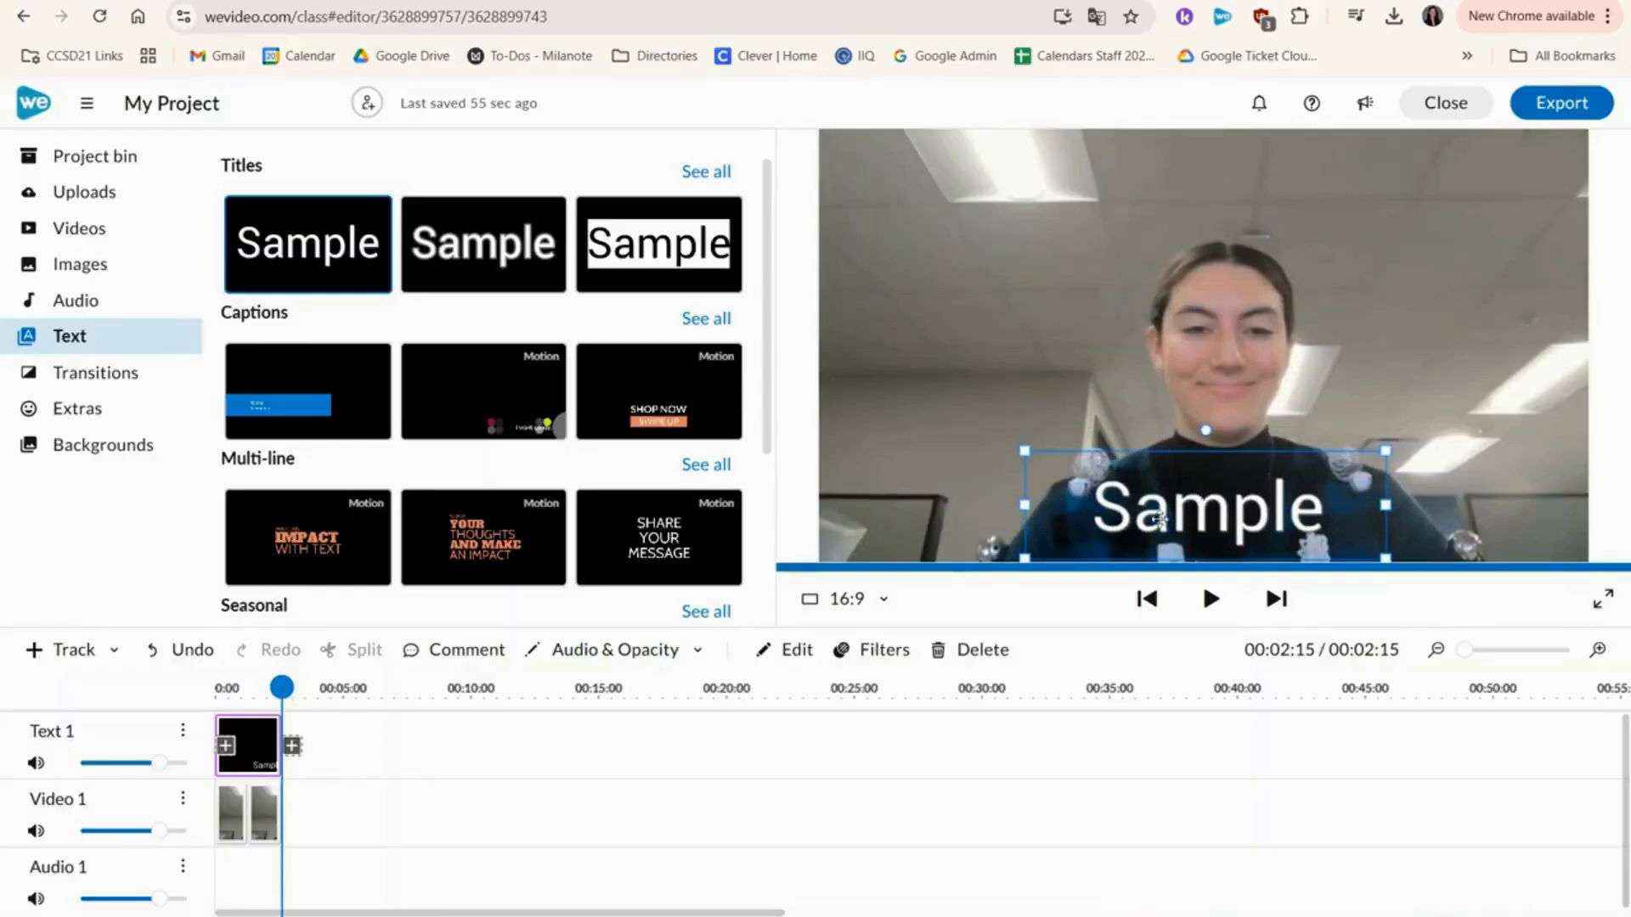
double_click(1180, 522)
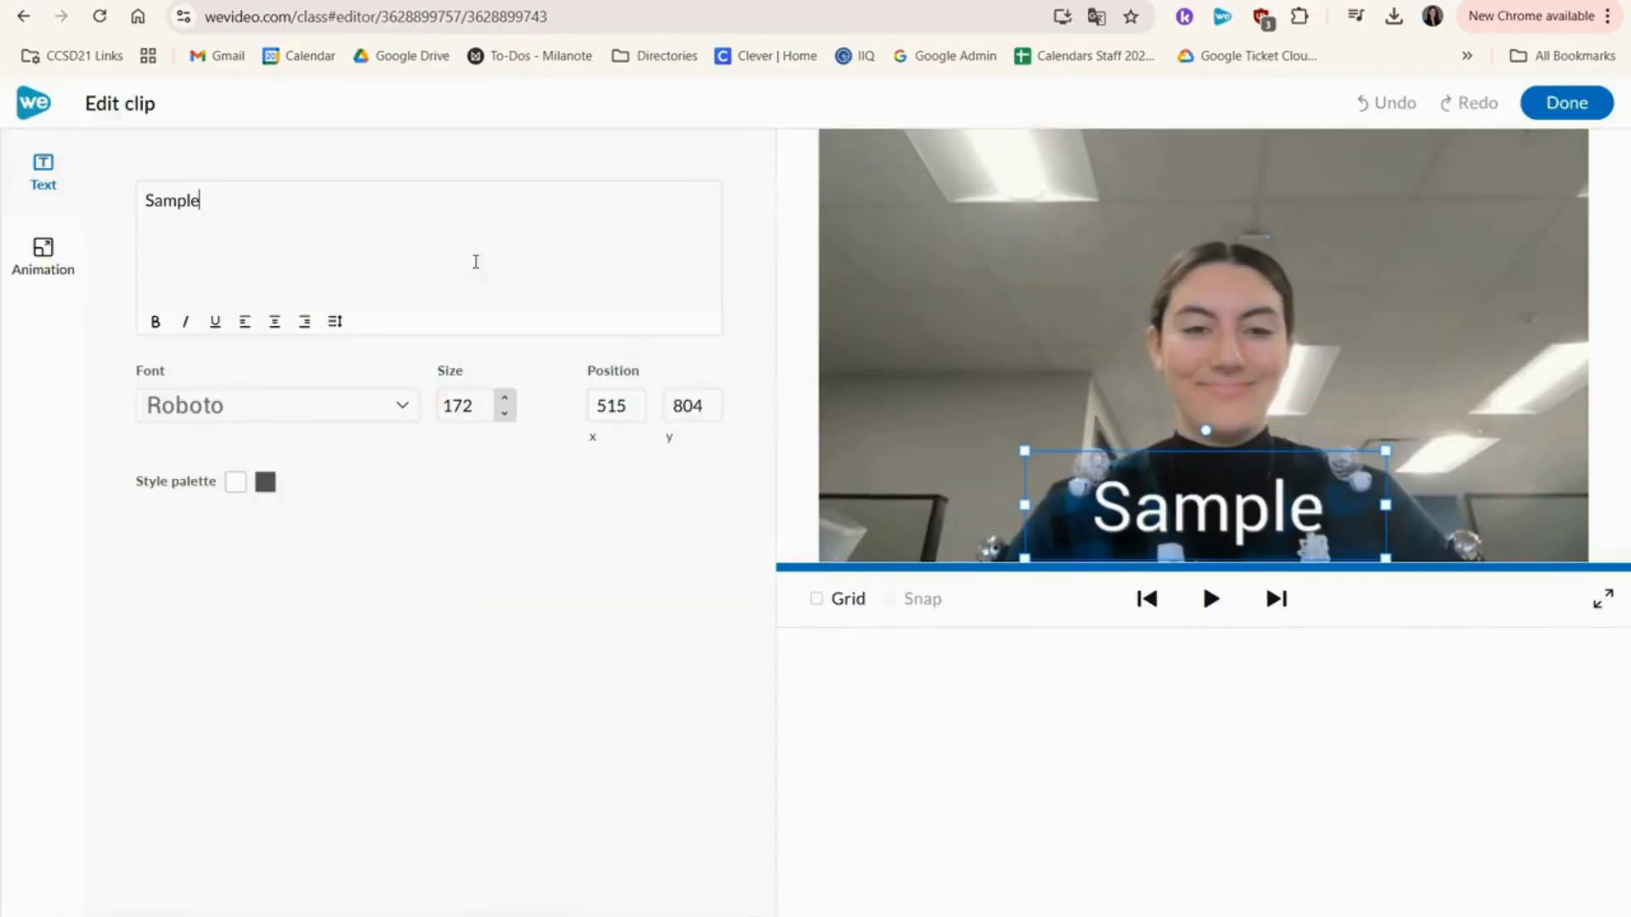
key(ctrl+a)
text(E)
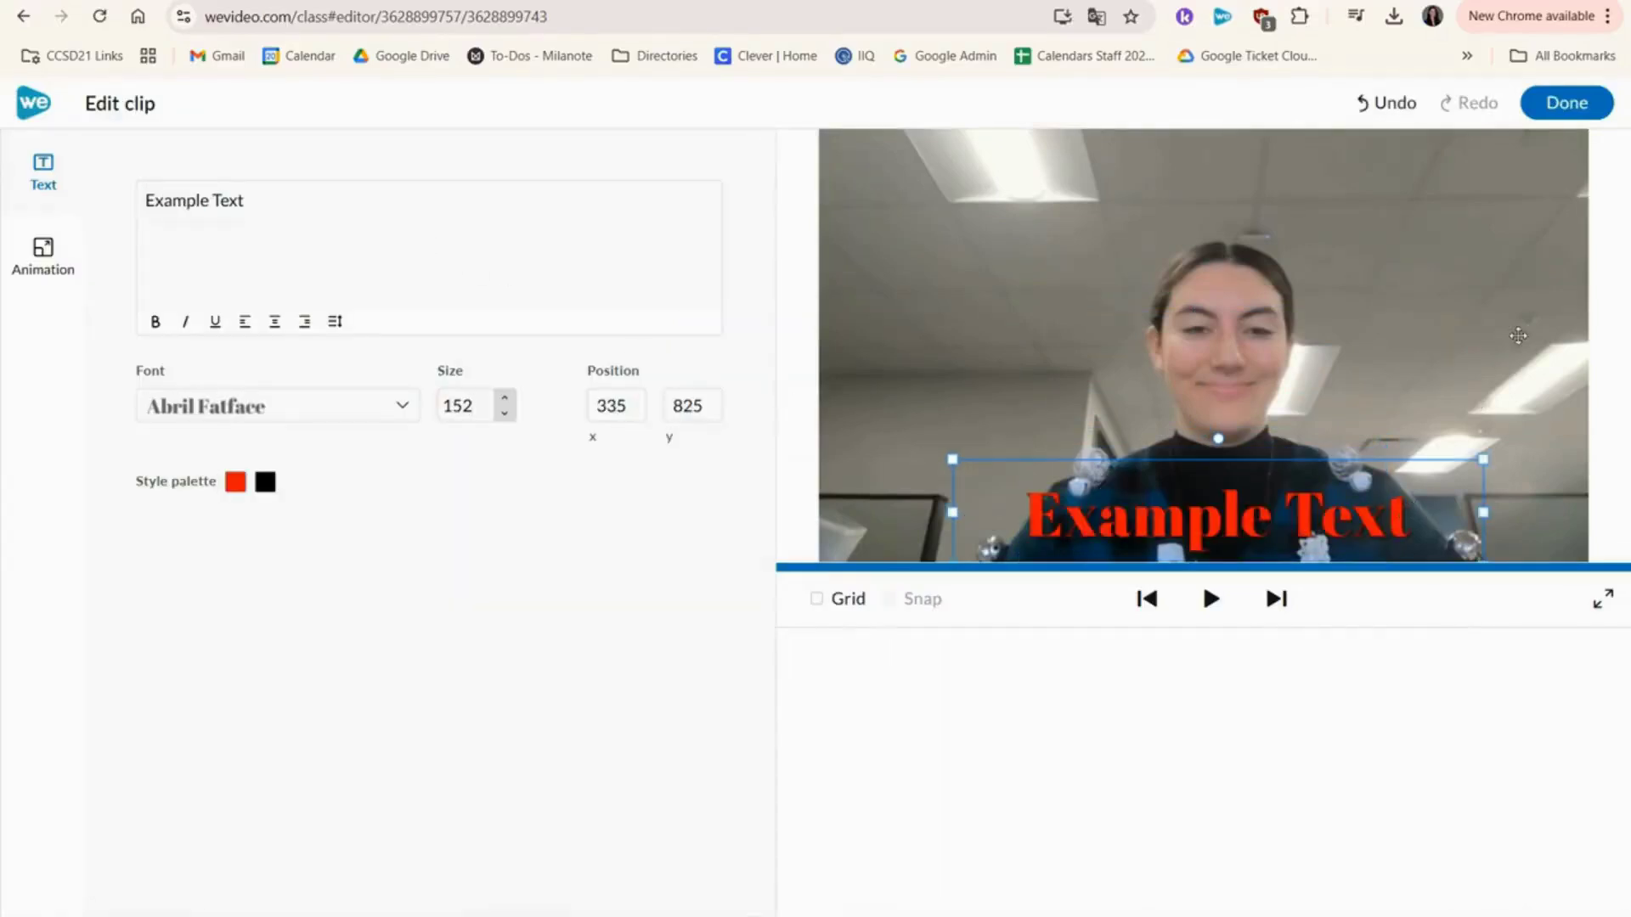
click(1566, 103)
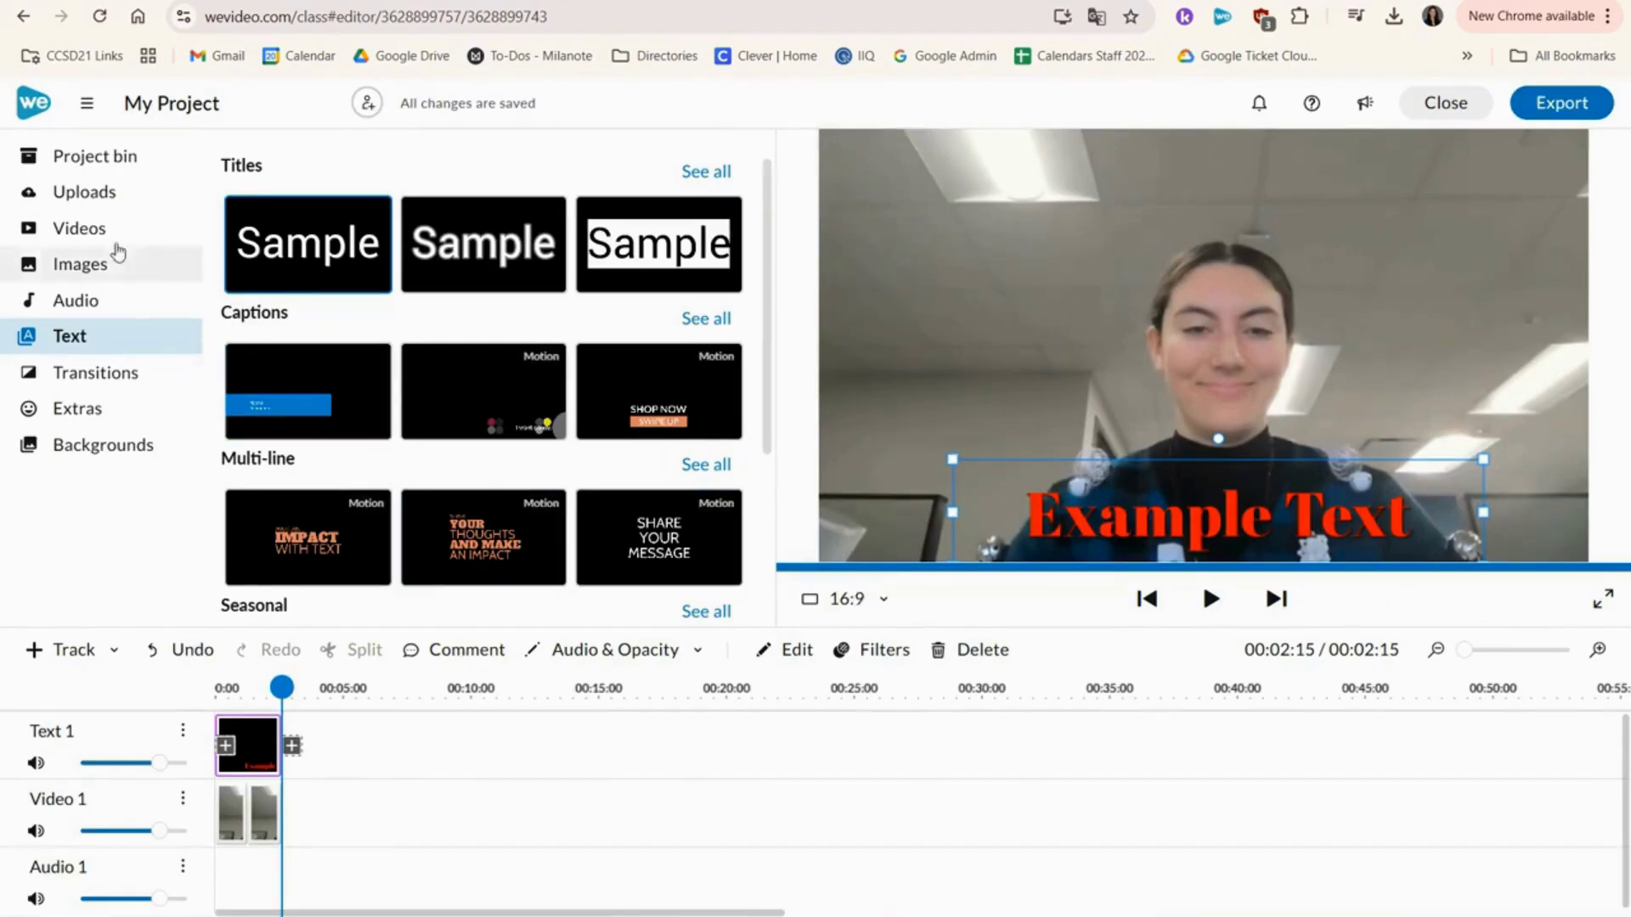
Search stock videos for 'tech' and insert the laptop-and-padlock animation on Video 1, pushing later footage
click(110, 238)
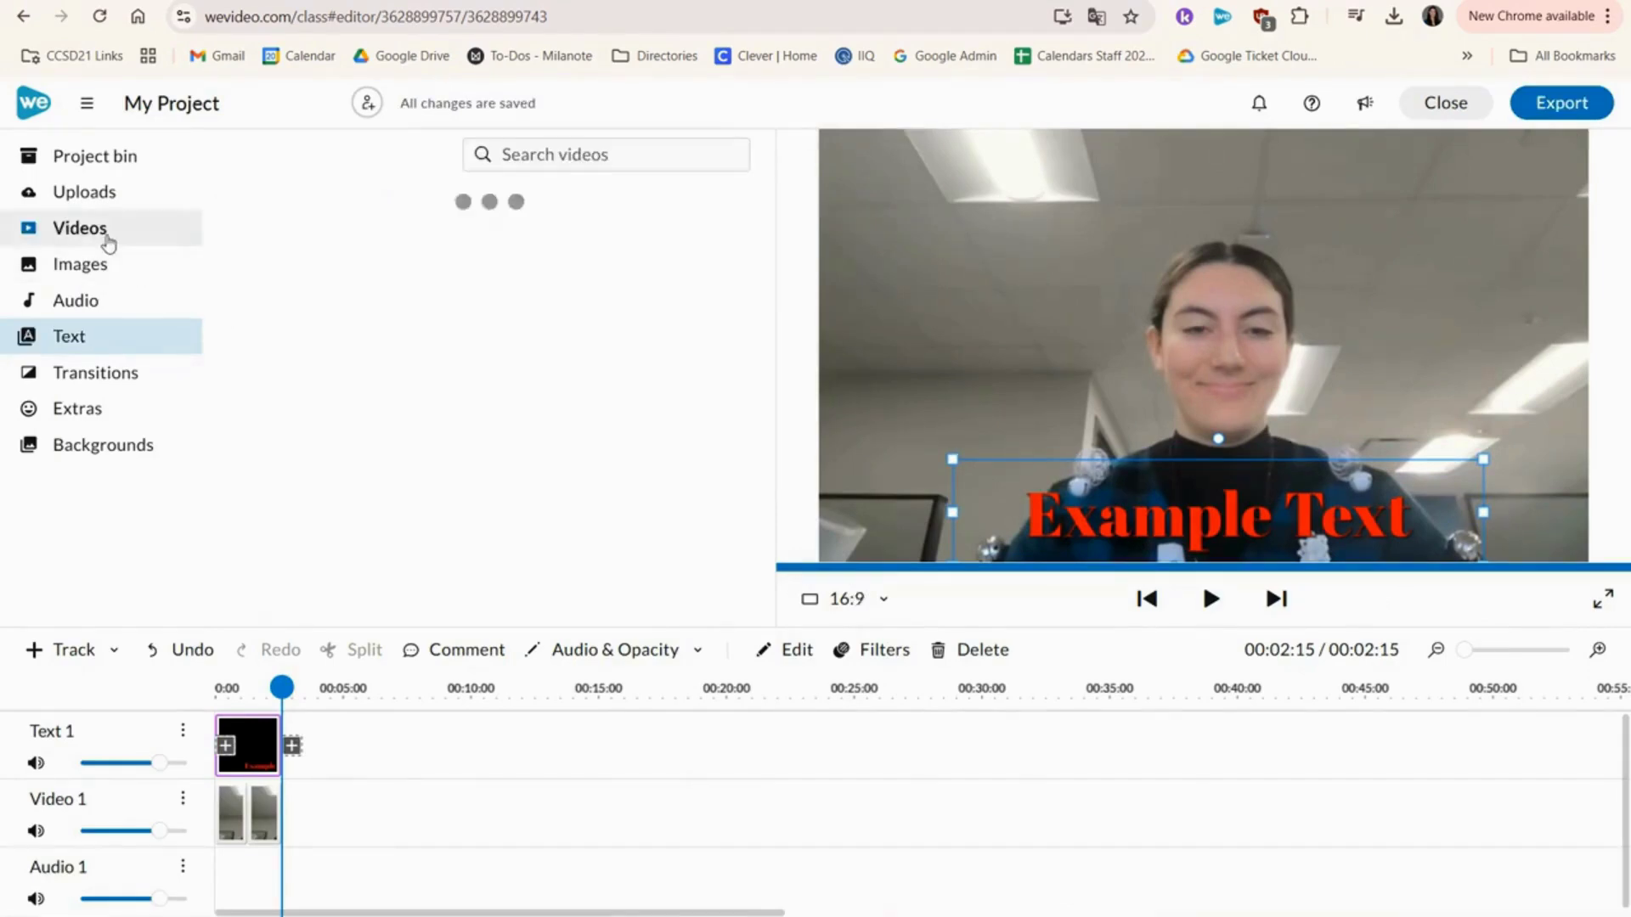
click(606, 156)
text(tech)
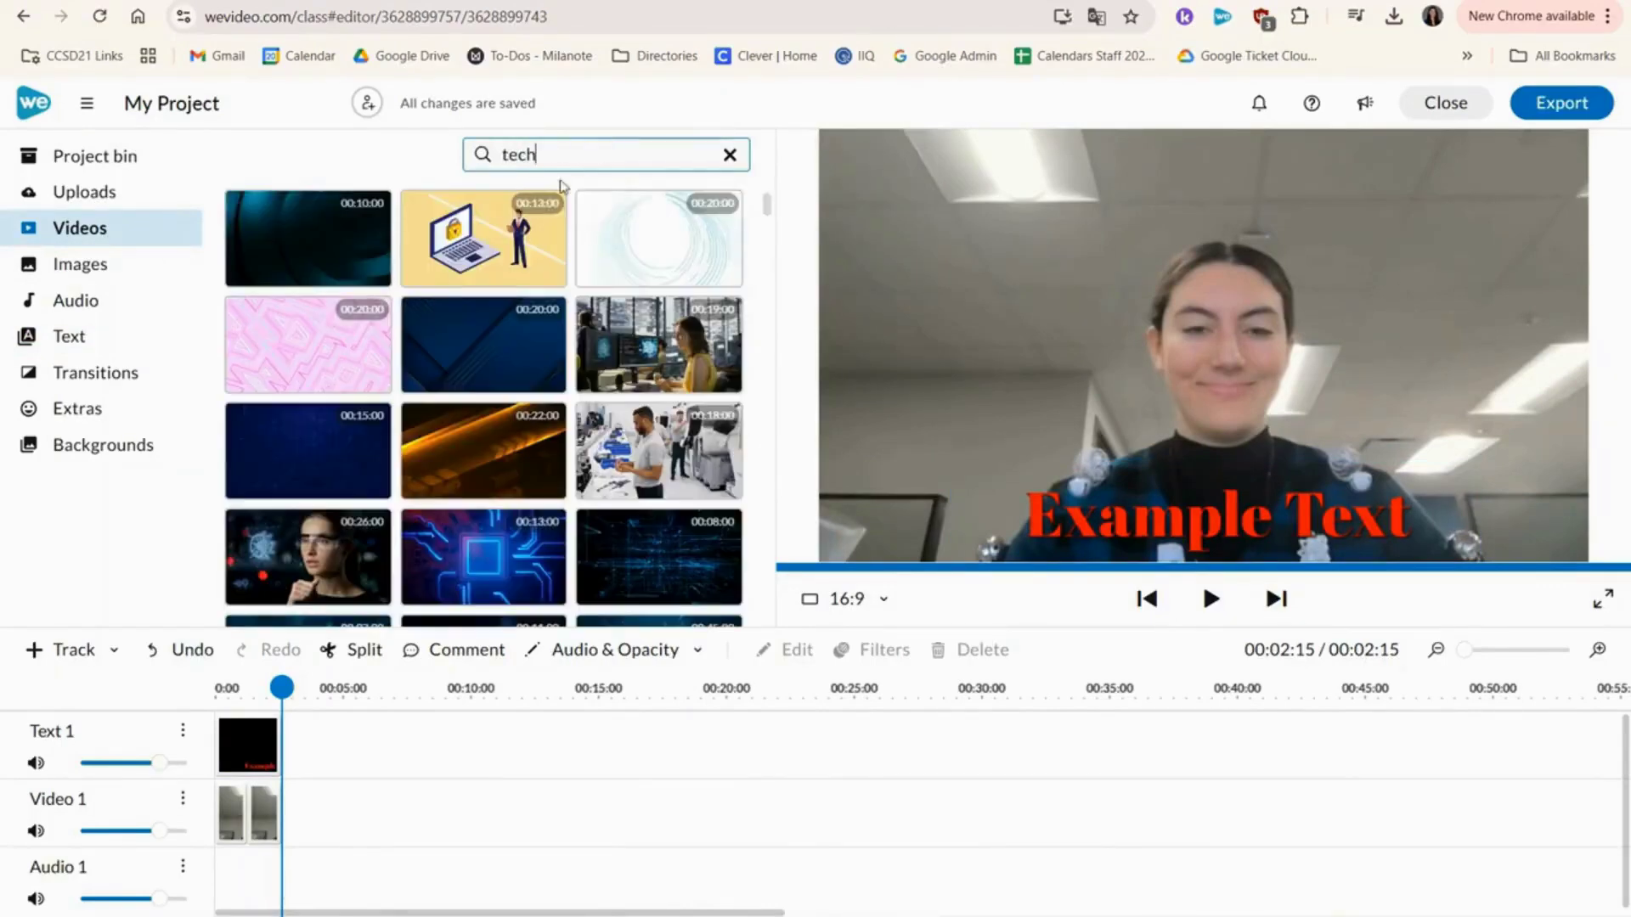
click(512, 237)
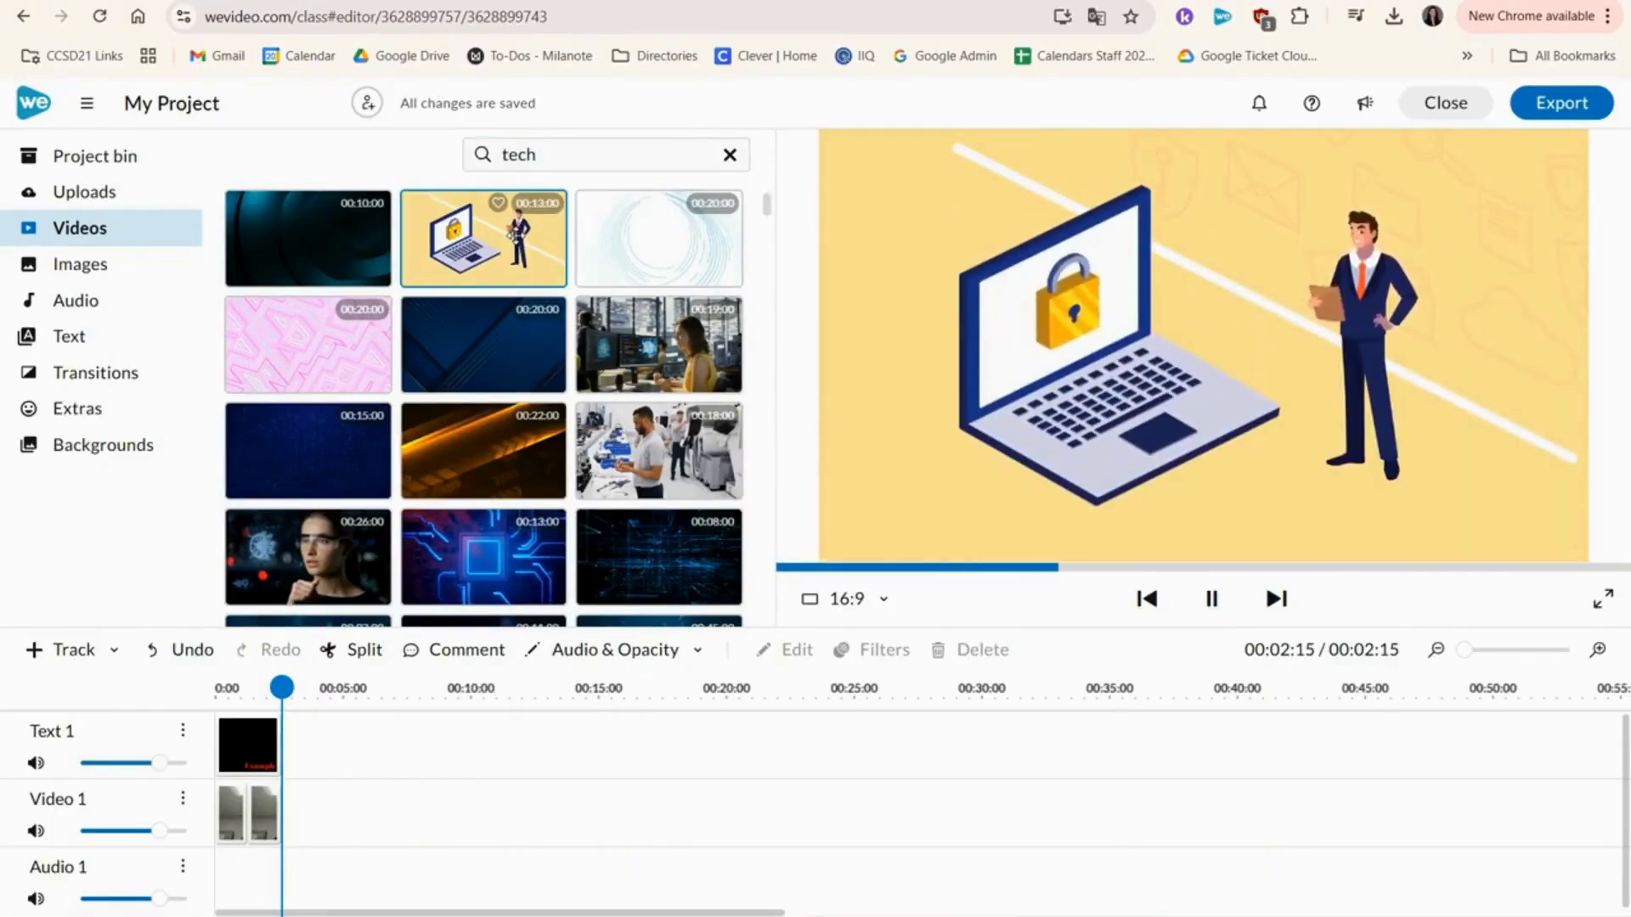
drag(511, 237, 536, 841)
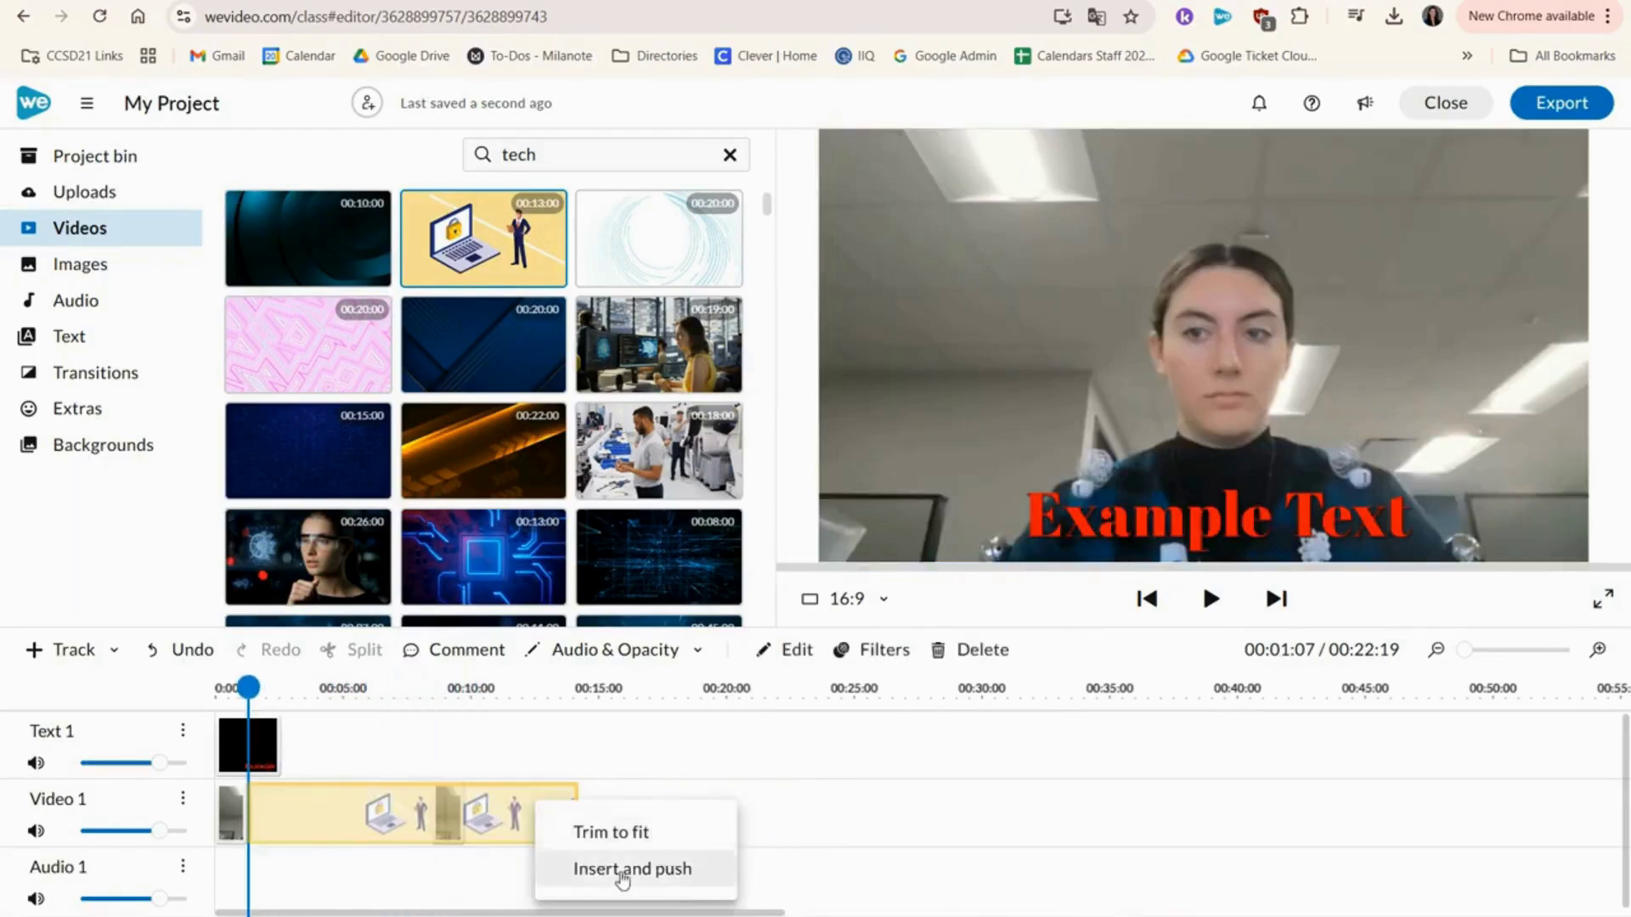
click(622, 874)
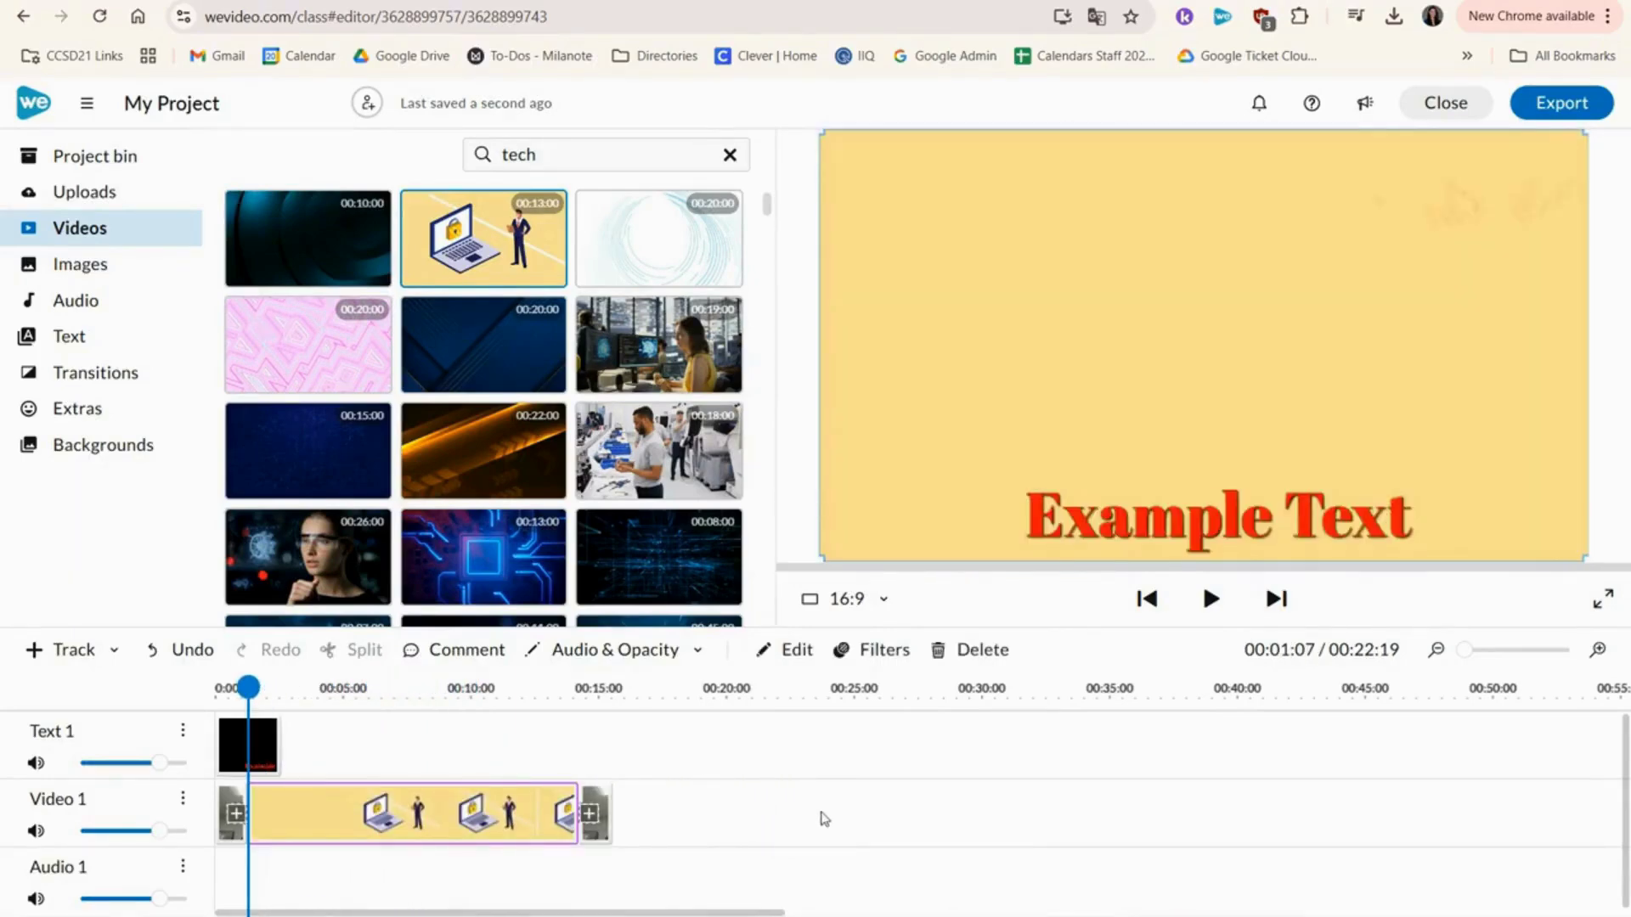
Place the stock laptop photo on Text 1 near the end and reposition it in the frame
click(134, 271)
drag(484, 450, 1383, 747)
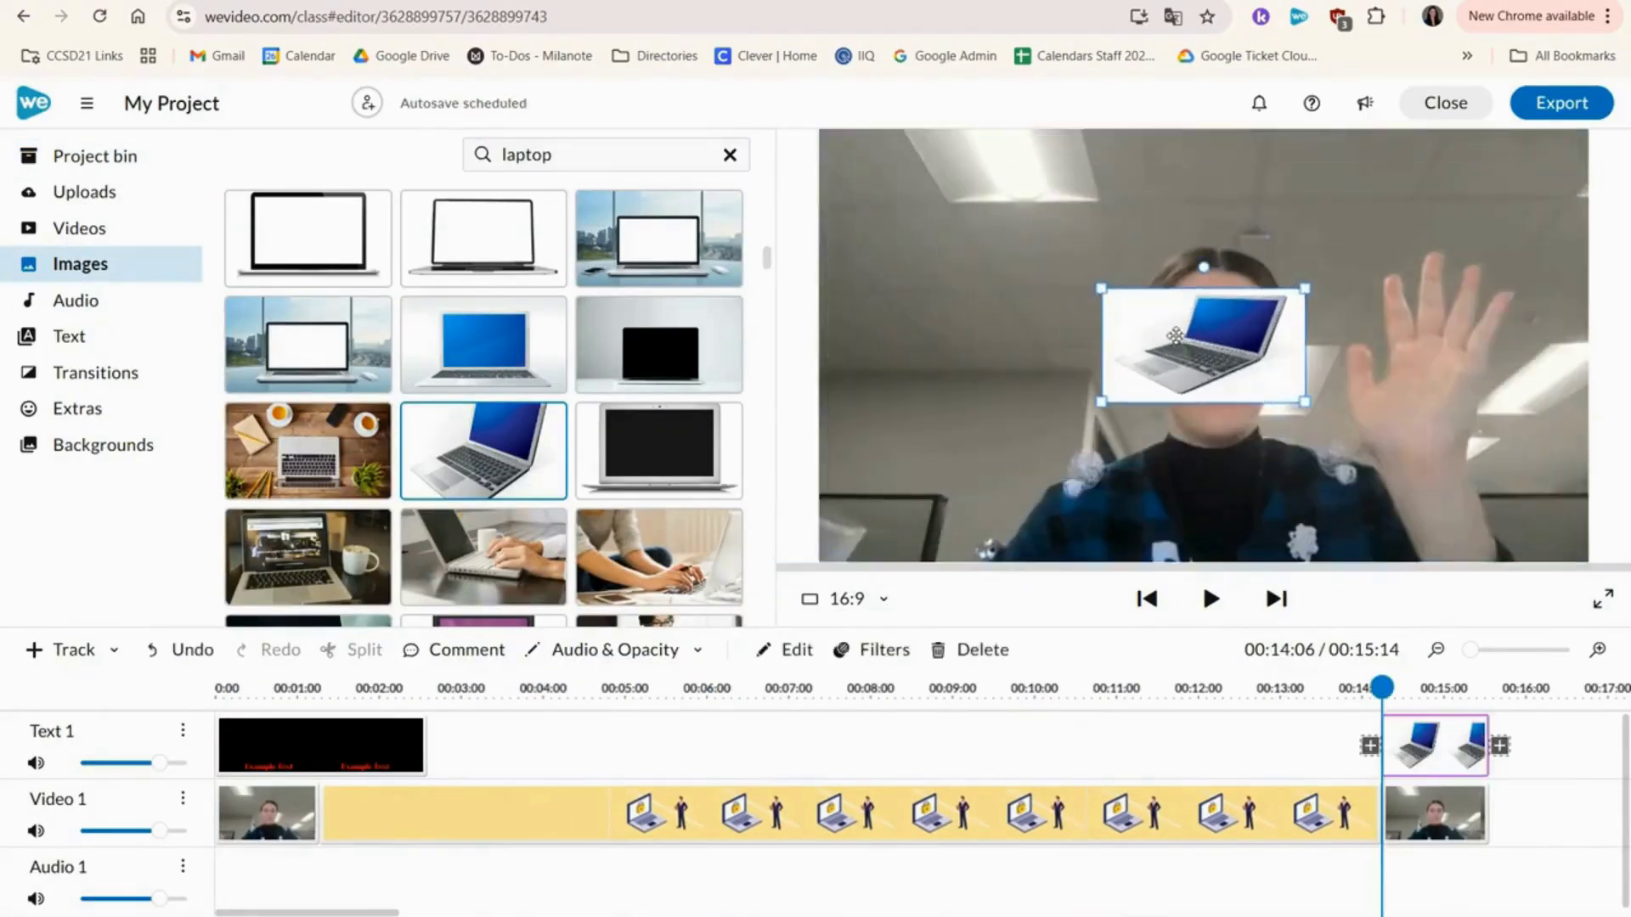
drag(1174, 336, 938, 286)
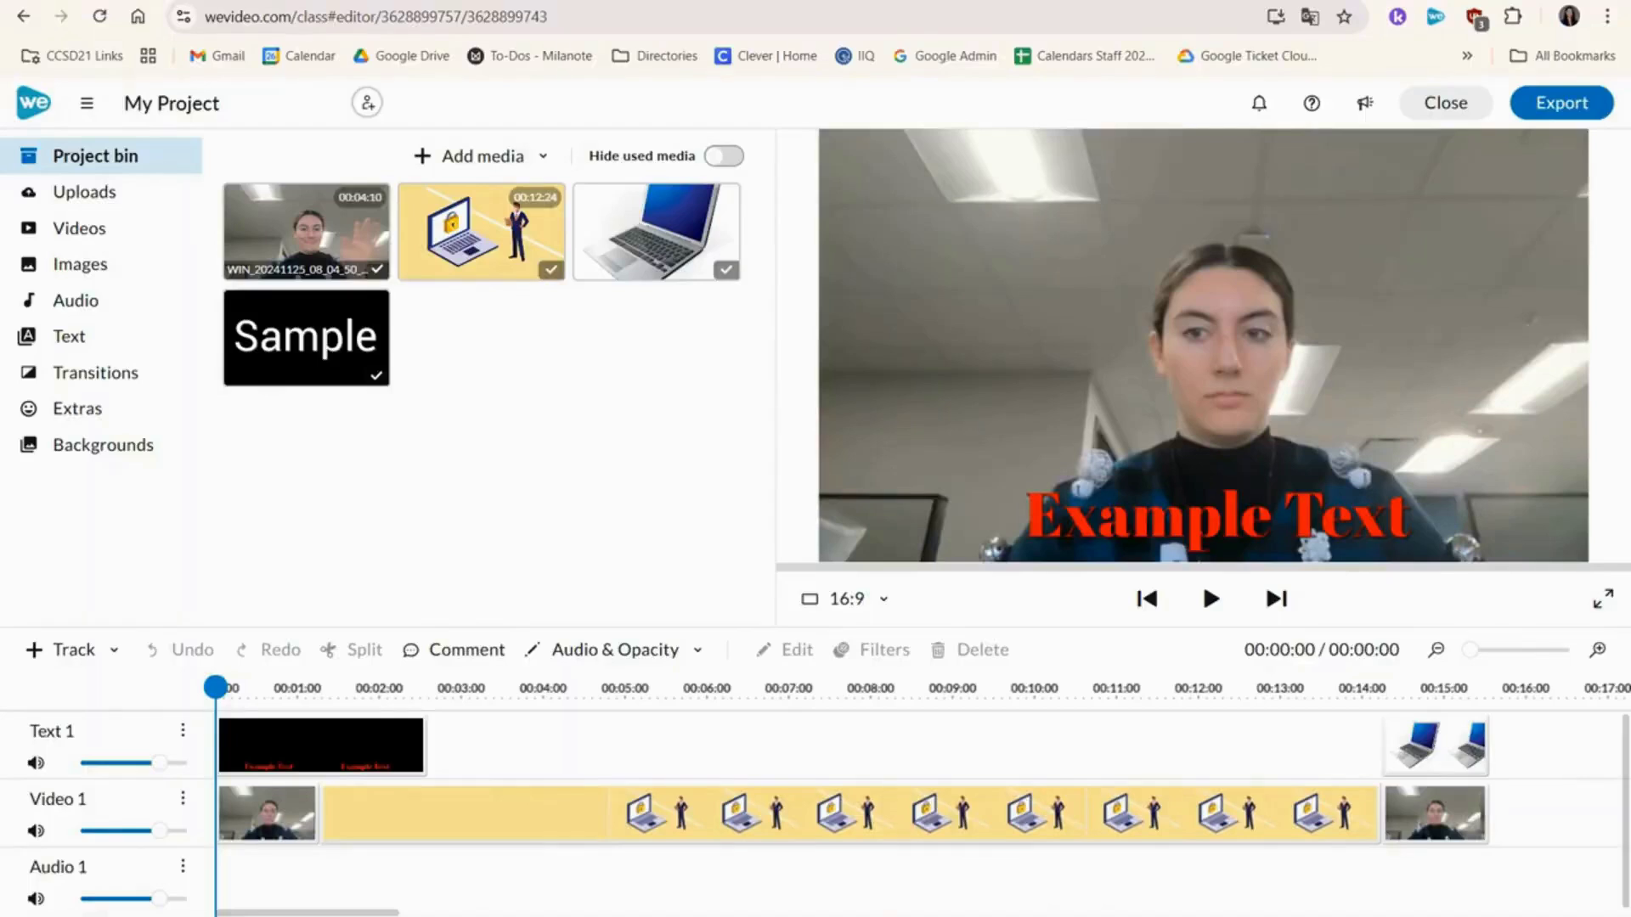
Search the music library for 'happy' and preview the HAPPY POP BEAT track
click(128, 299)
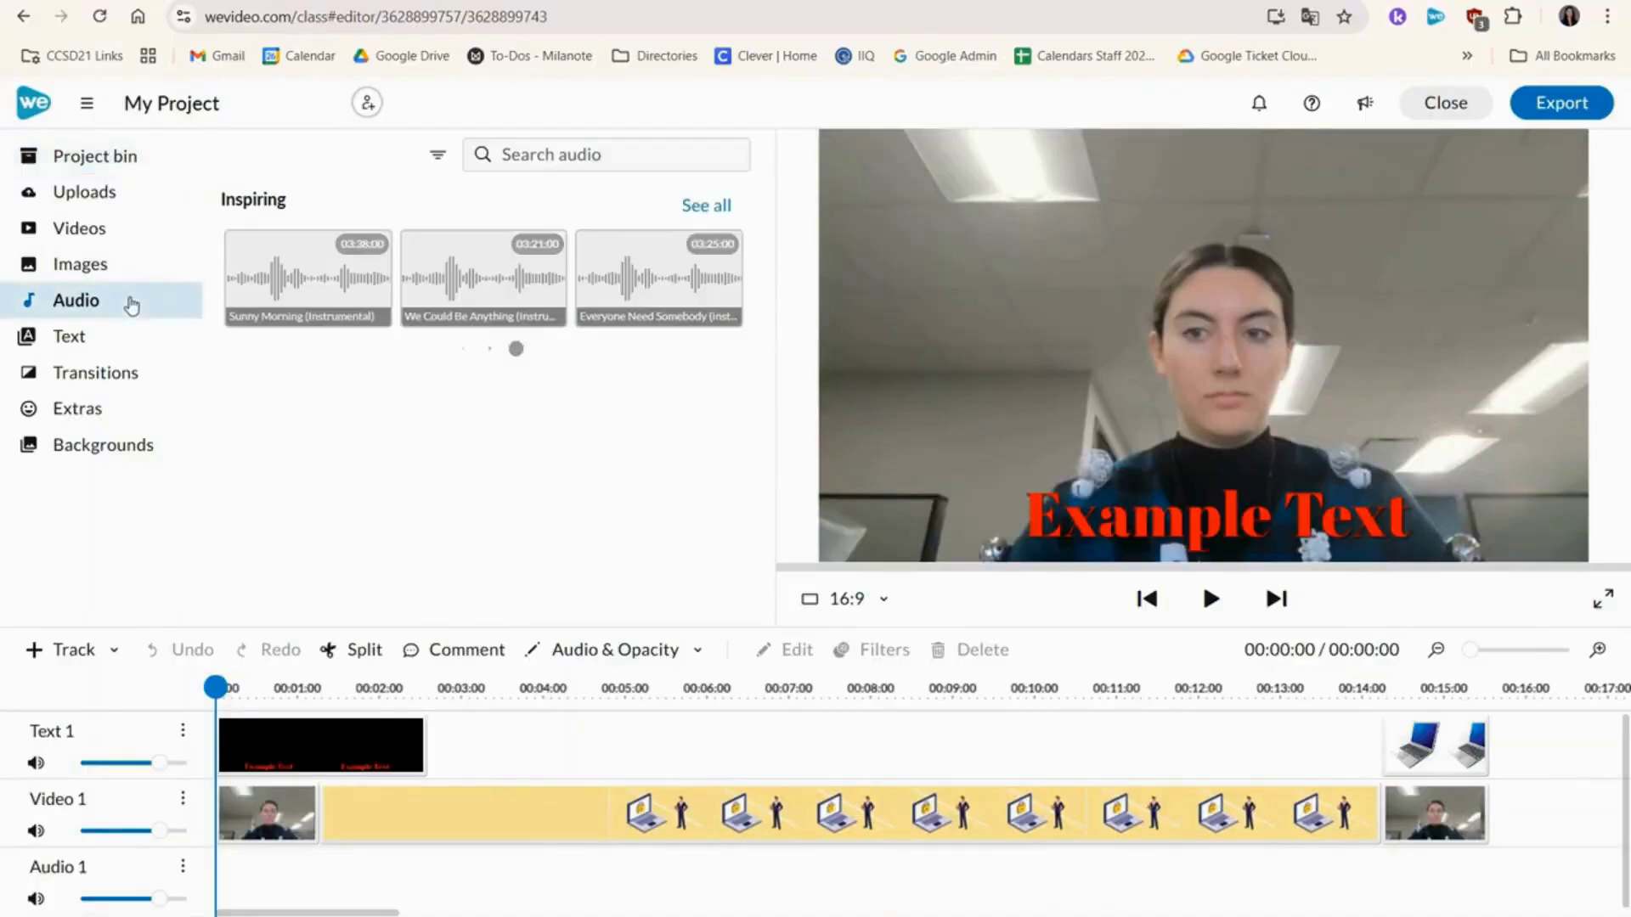
click(621, 150)
text(happy pop)
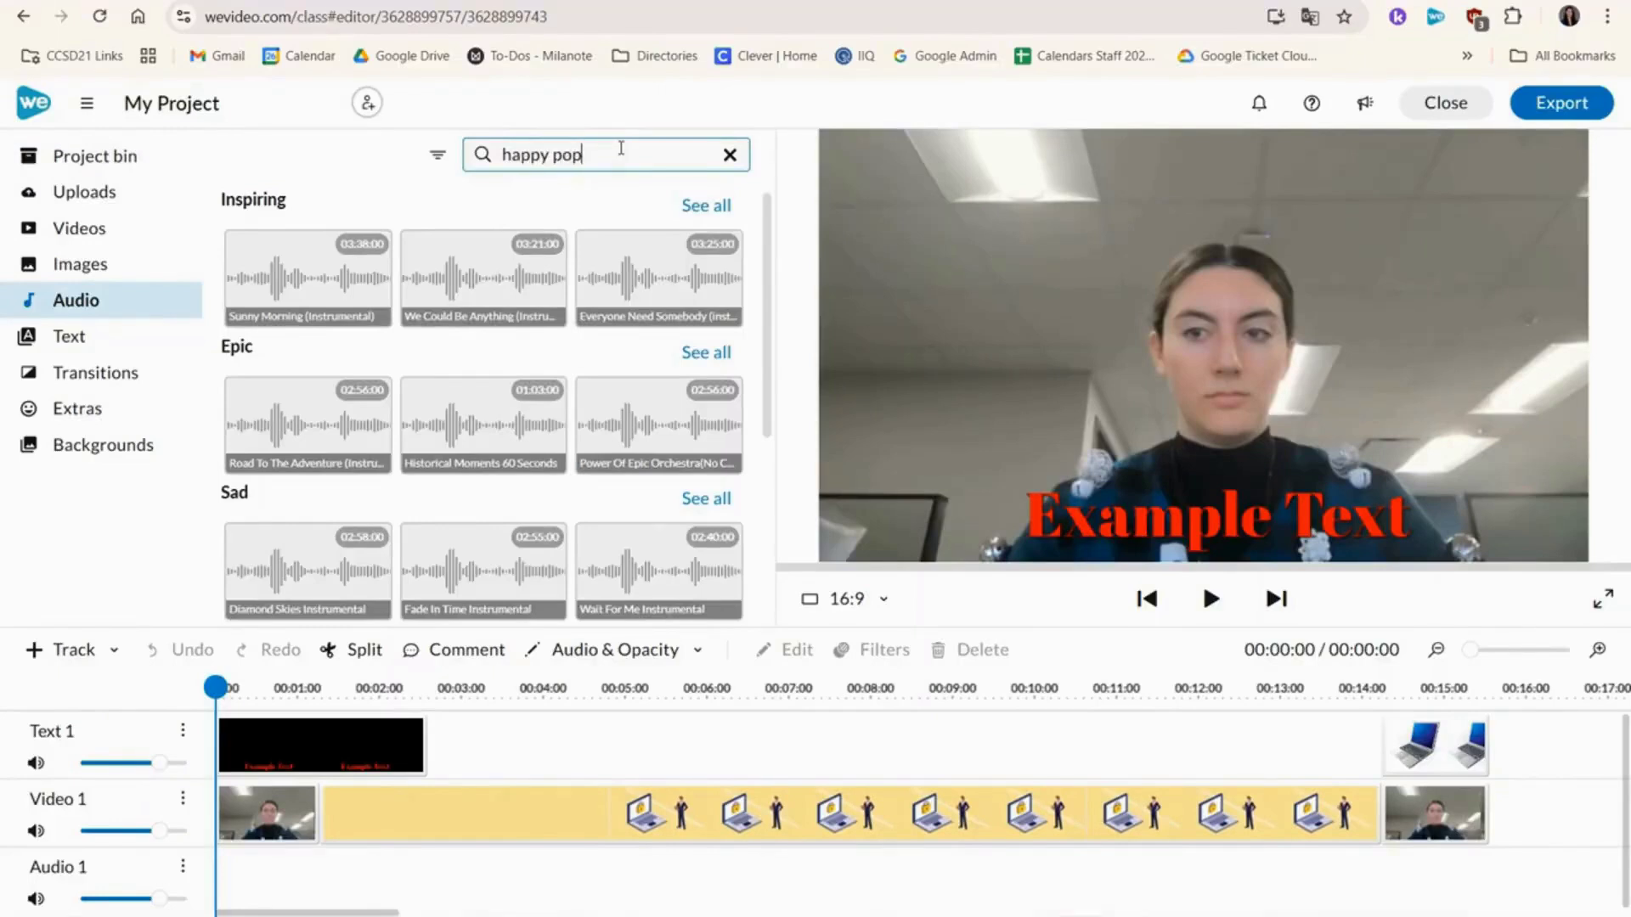
key(Return)
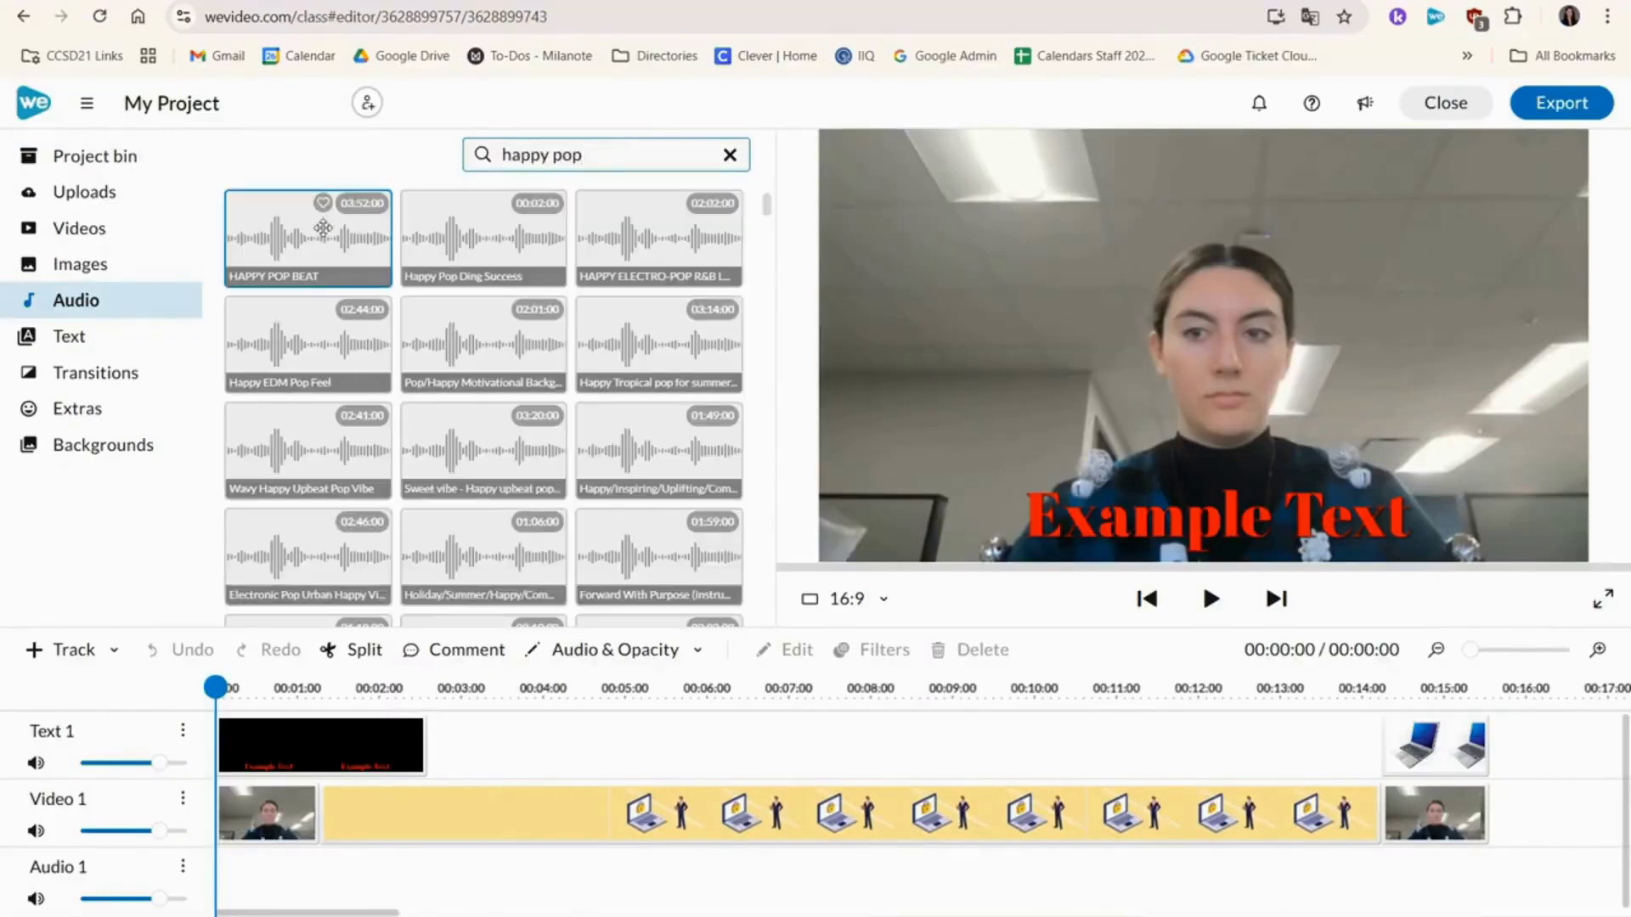
click(322, 227)
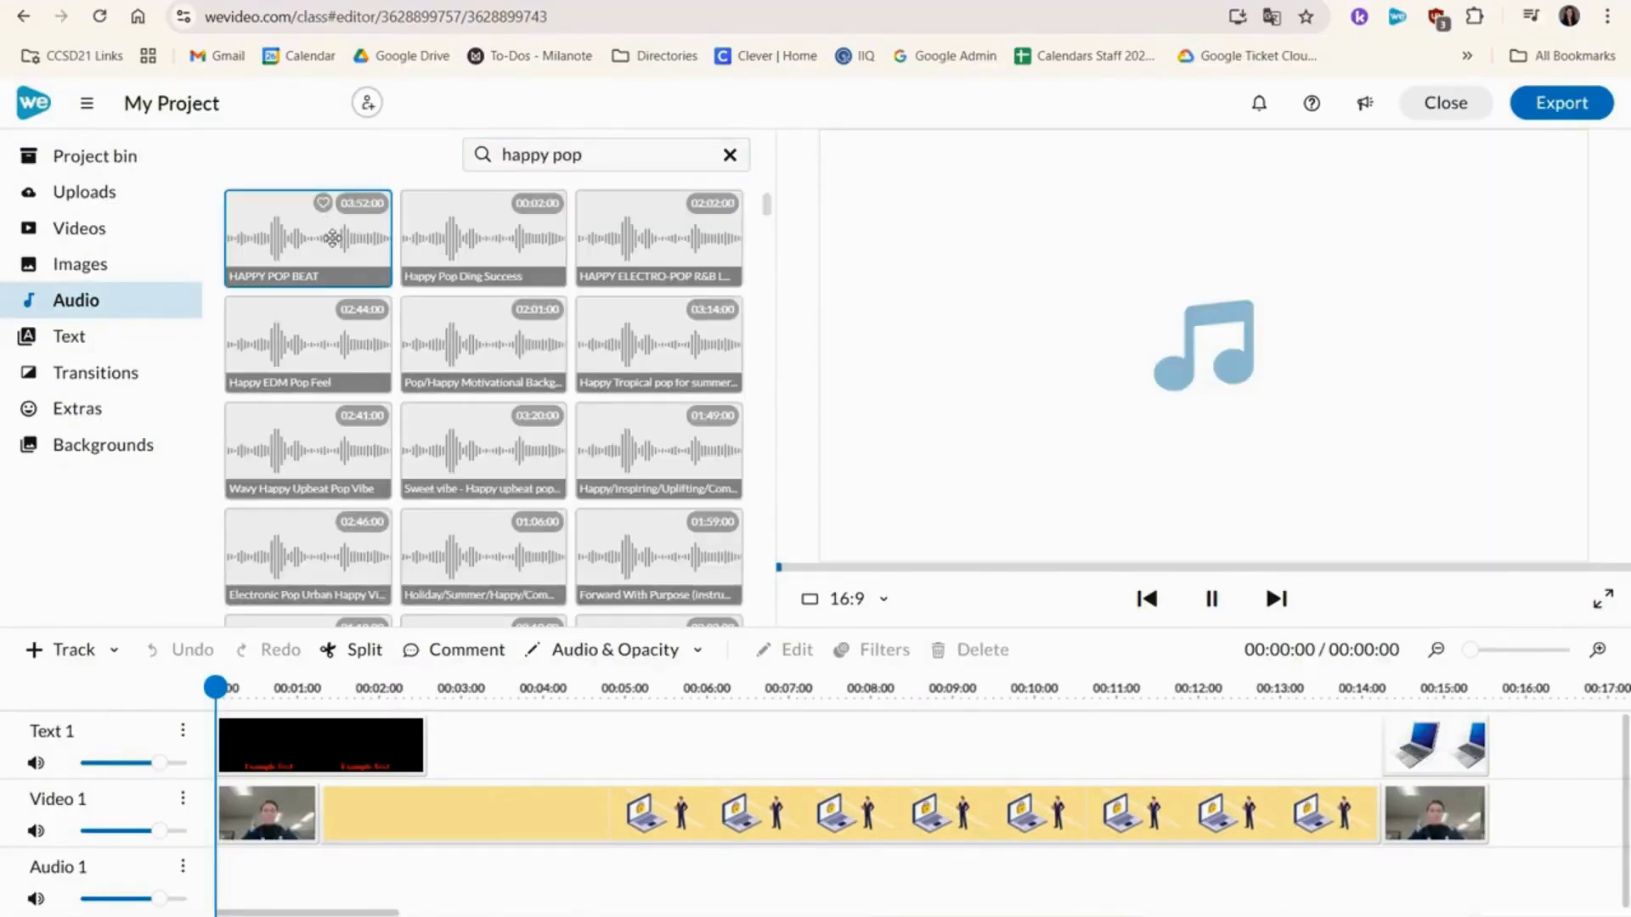
click(1211, 599)
Add HAPPY POP BEAT to Audio 1 and play the video from the start
drag(319, 249, 218, 890)
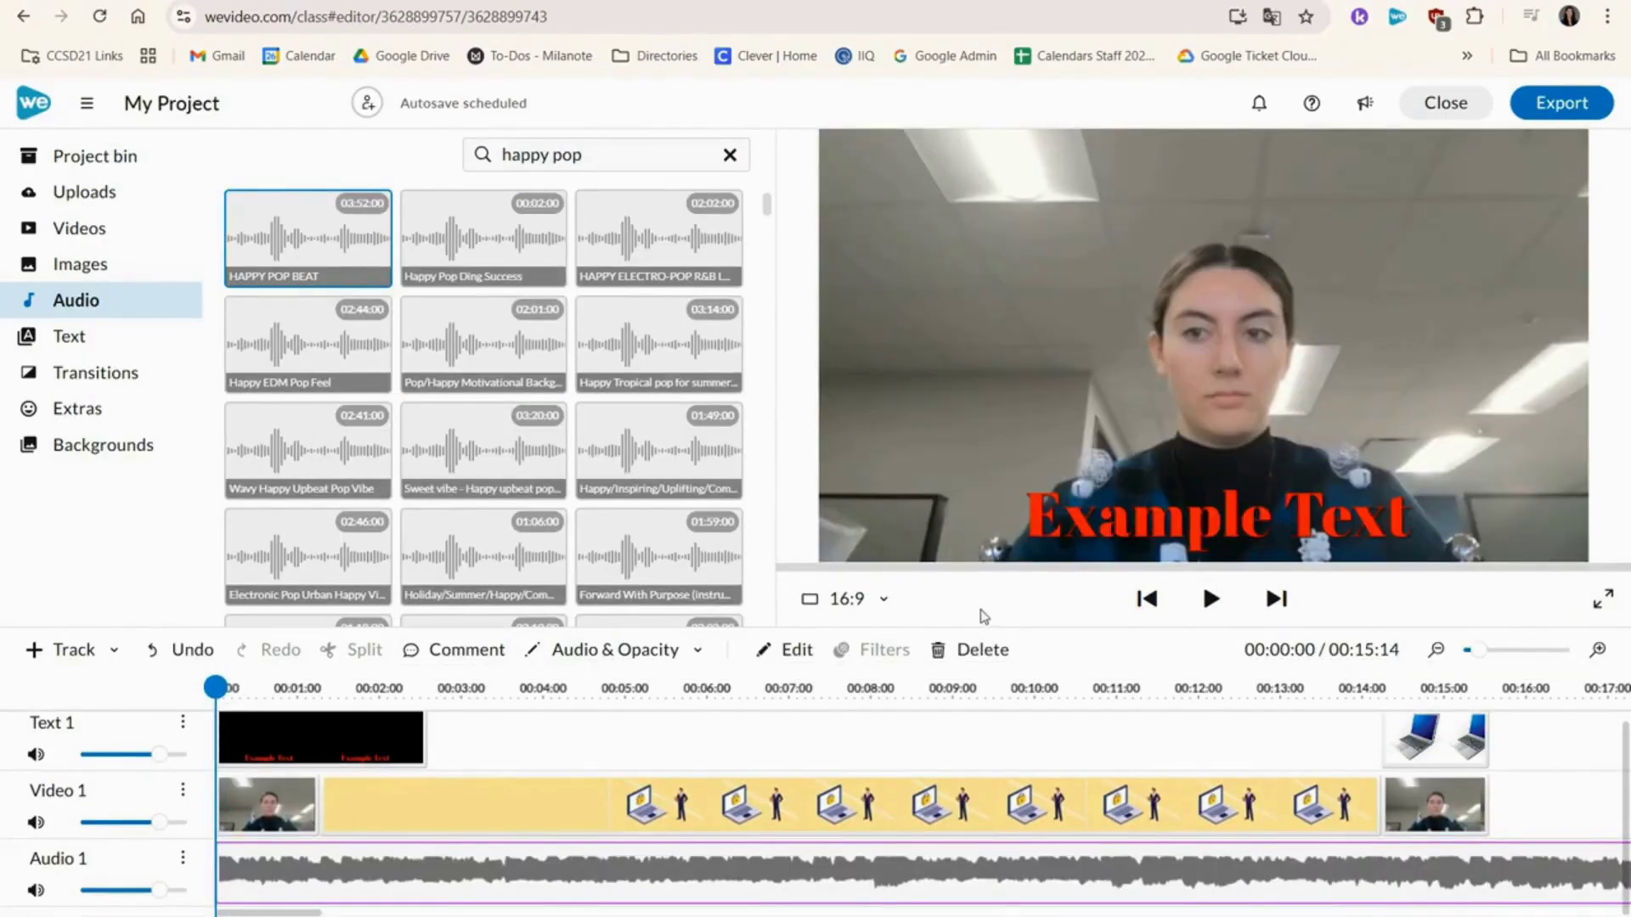
drag(1485, 732, 222, 735)
click(1211, 598)
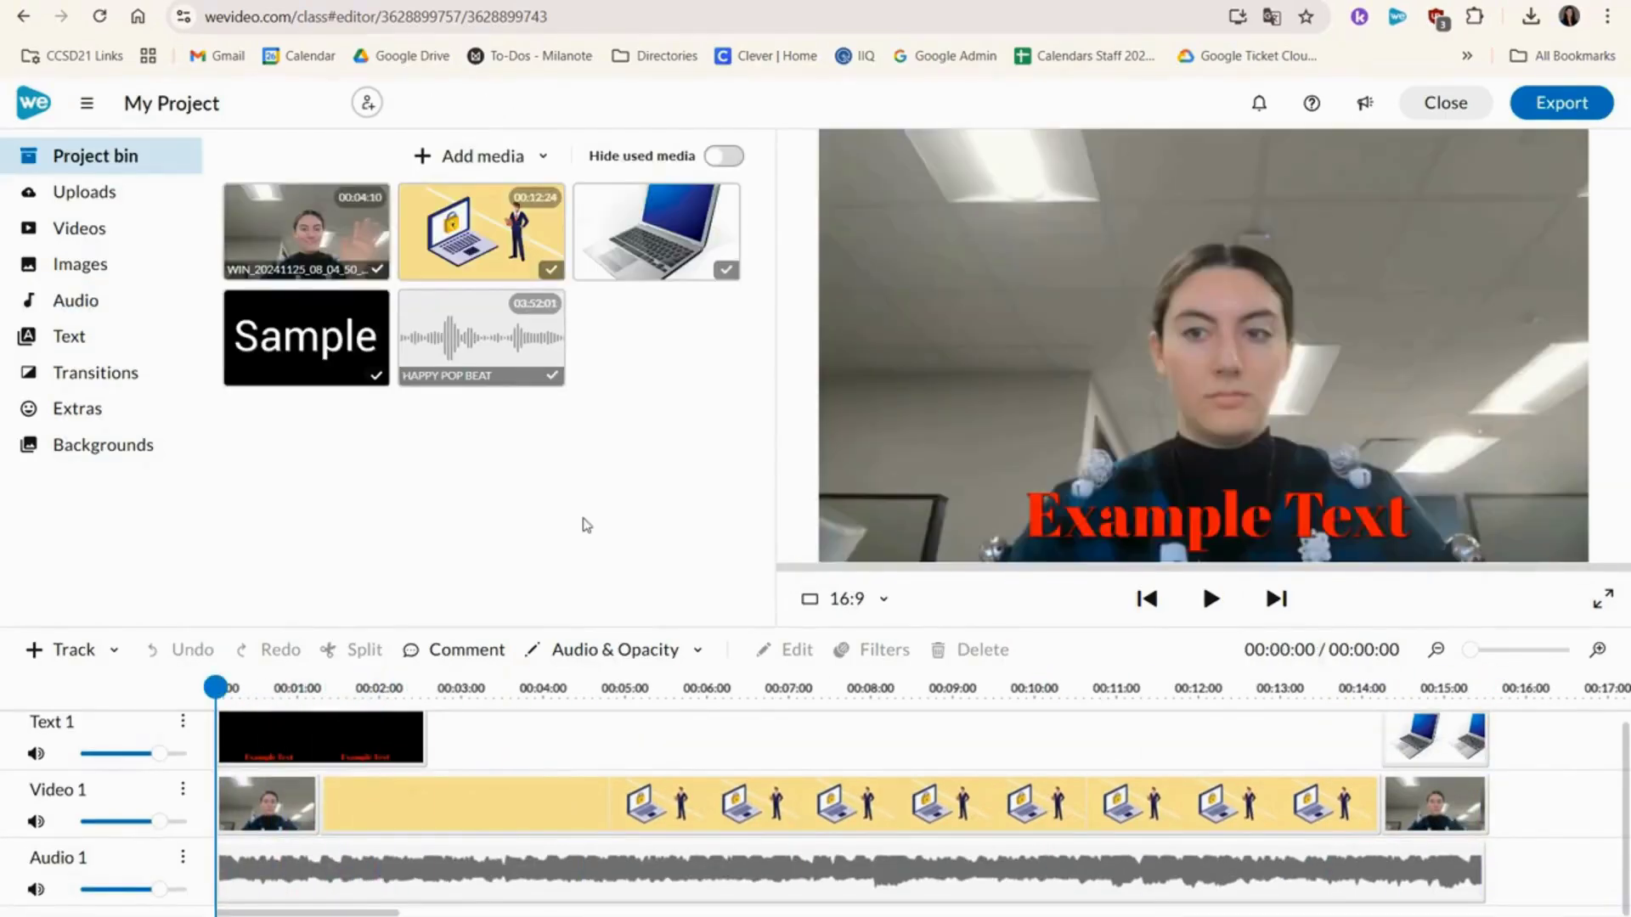
Add a new Audio 2 track and move it above Audio 1
click(75, 652)
click(85, 726)
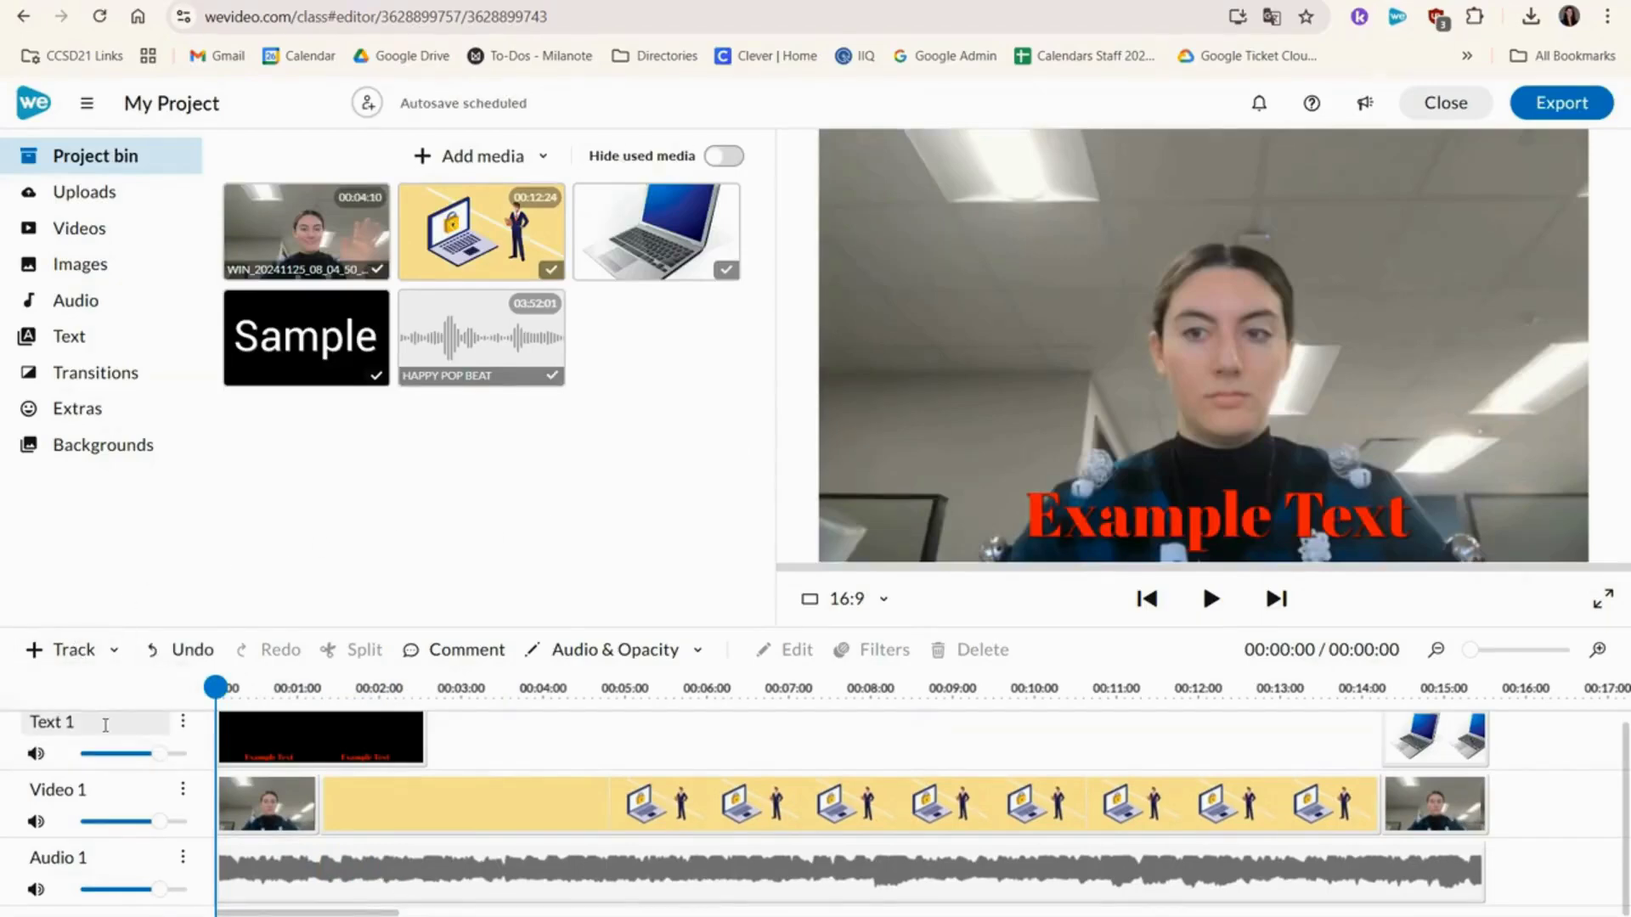
scroll(354, 776, down, 1)
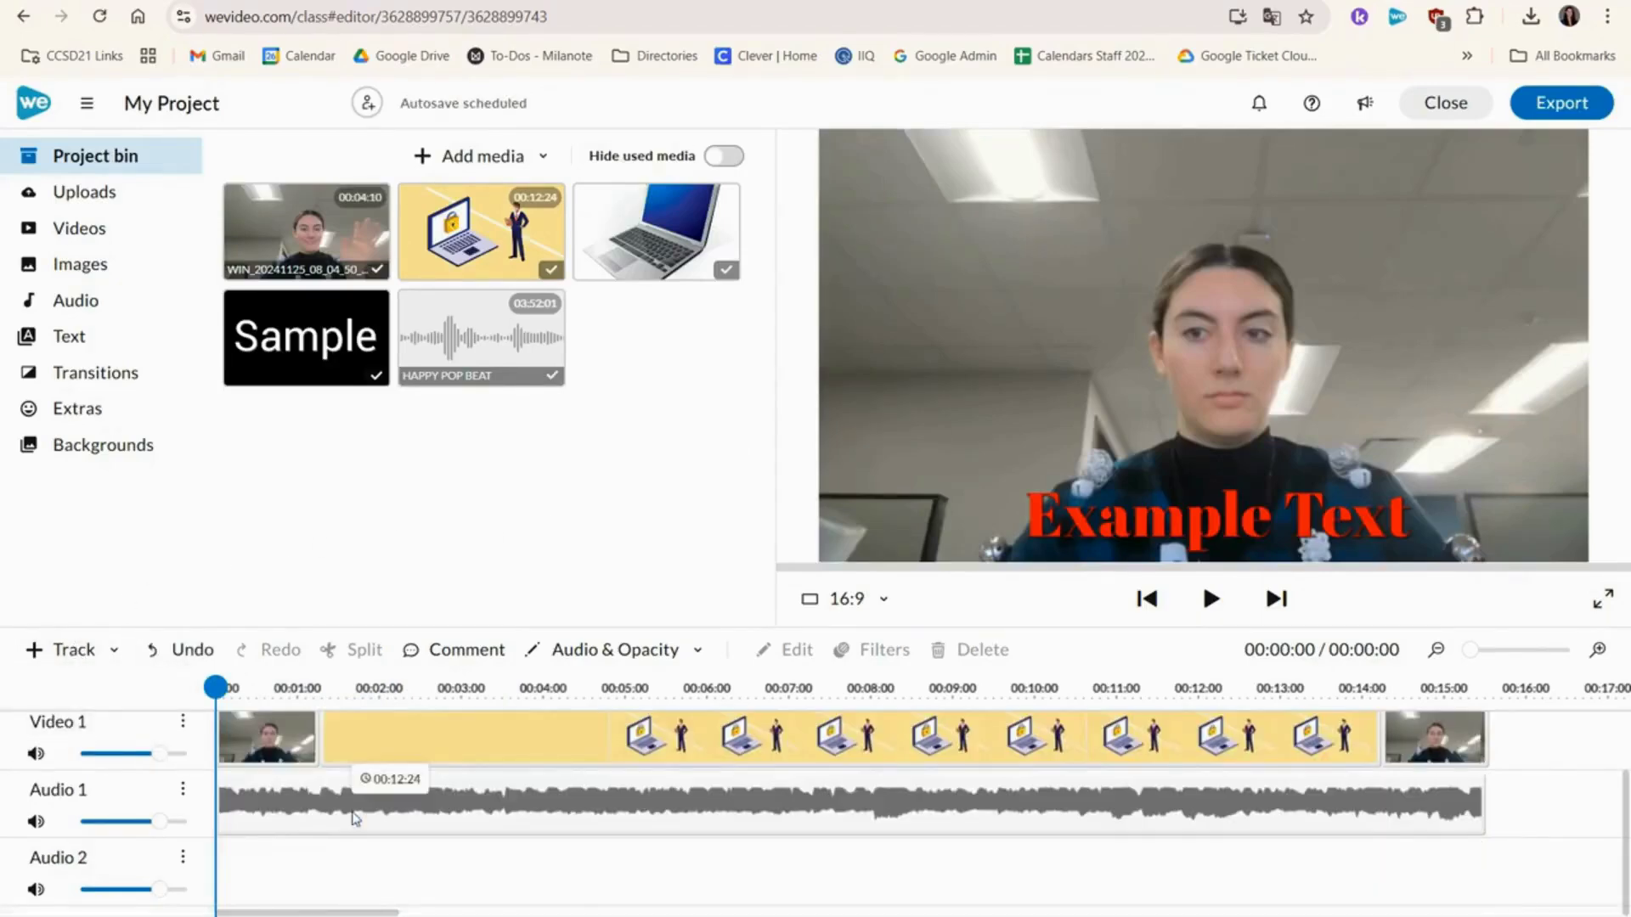
click(183, 860)
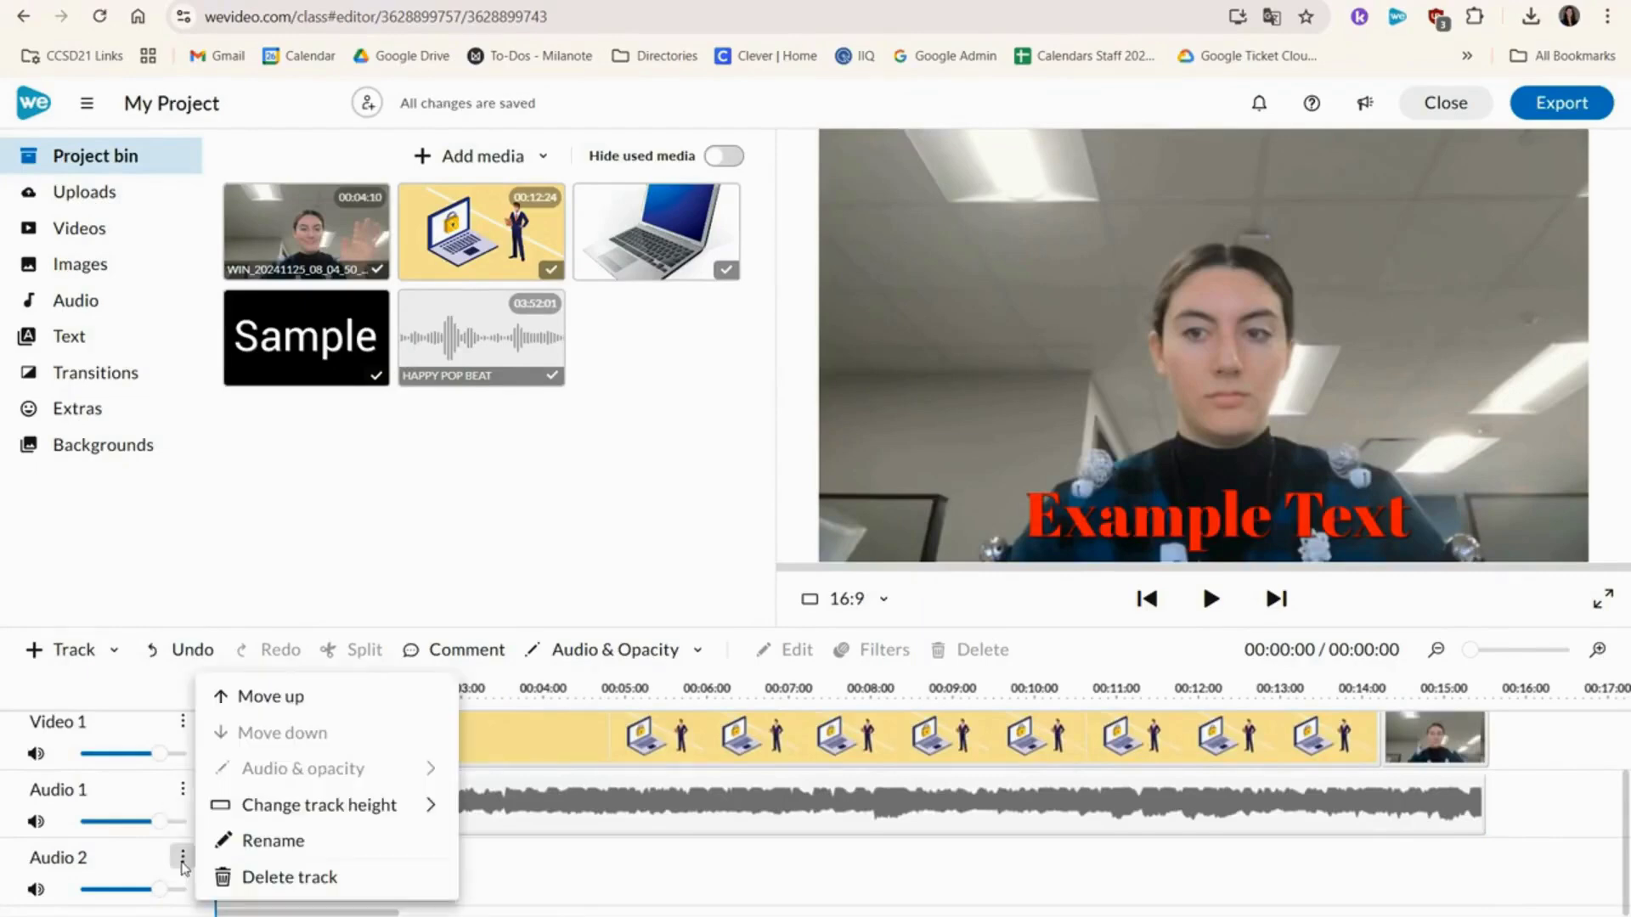
click(289, 699)
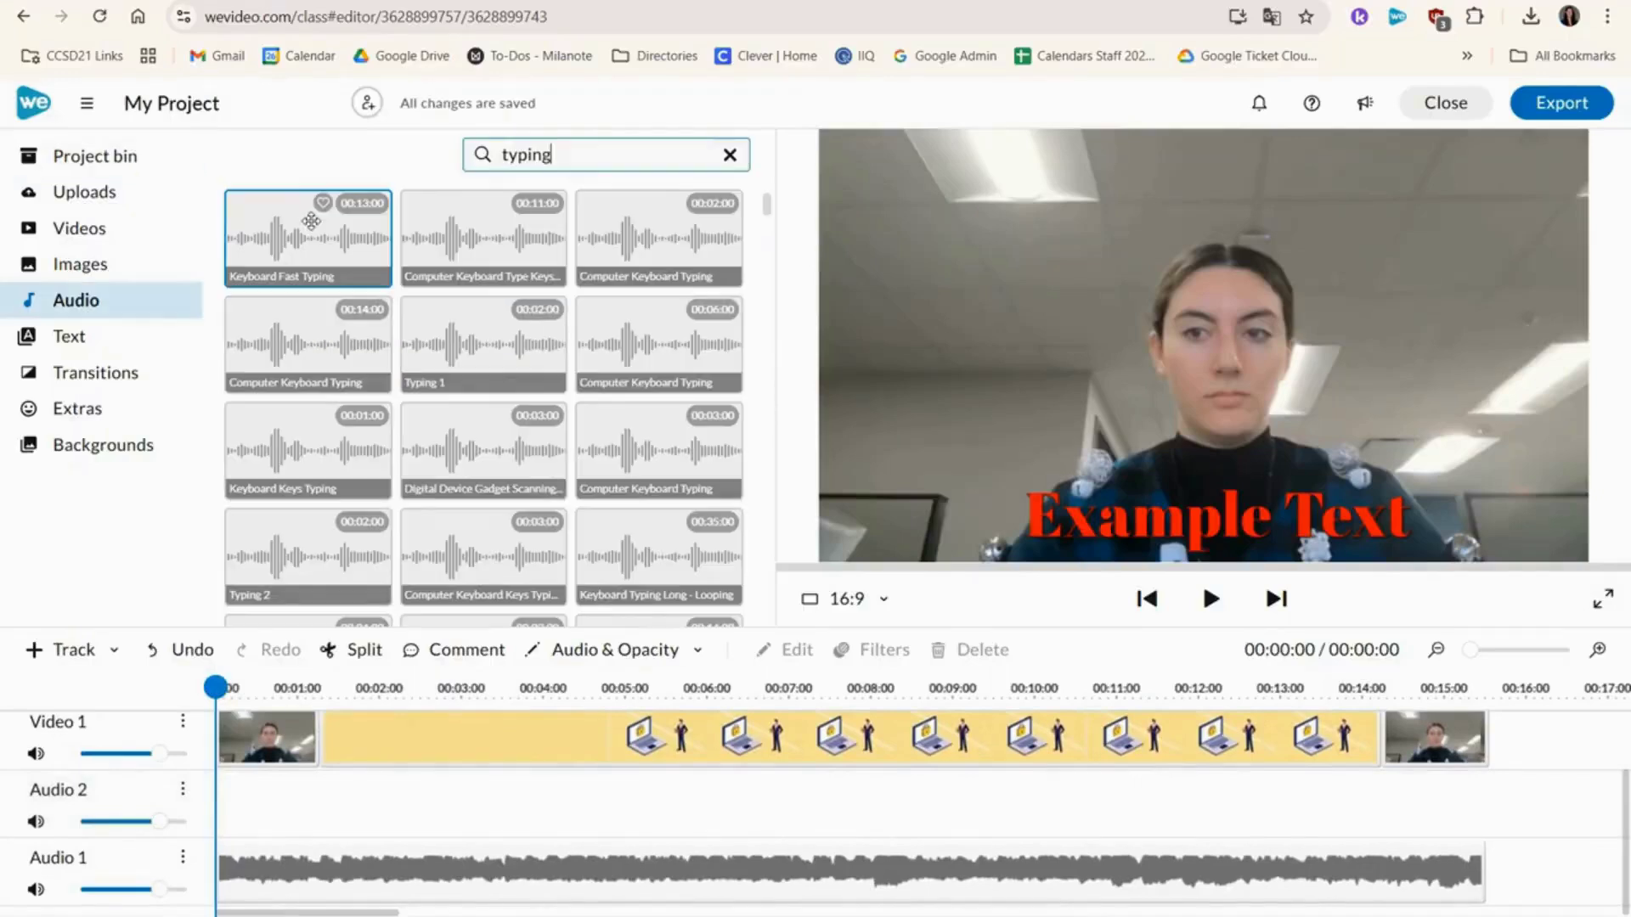
Put Keyboard Fast Typing on Audio 2, trim it to about 3:17, and lower volume to about 30%
drag(255, 247, 240, 798)
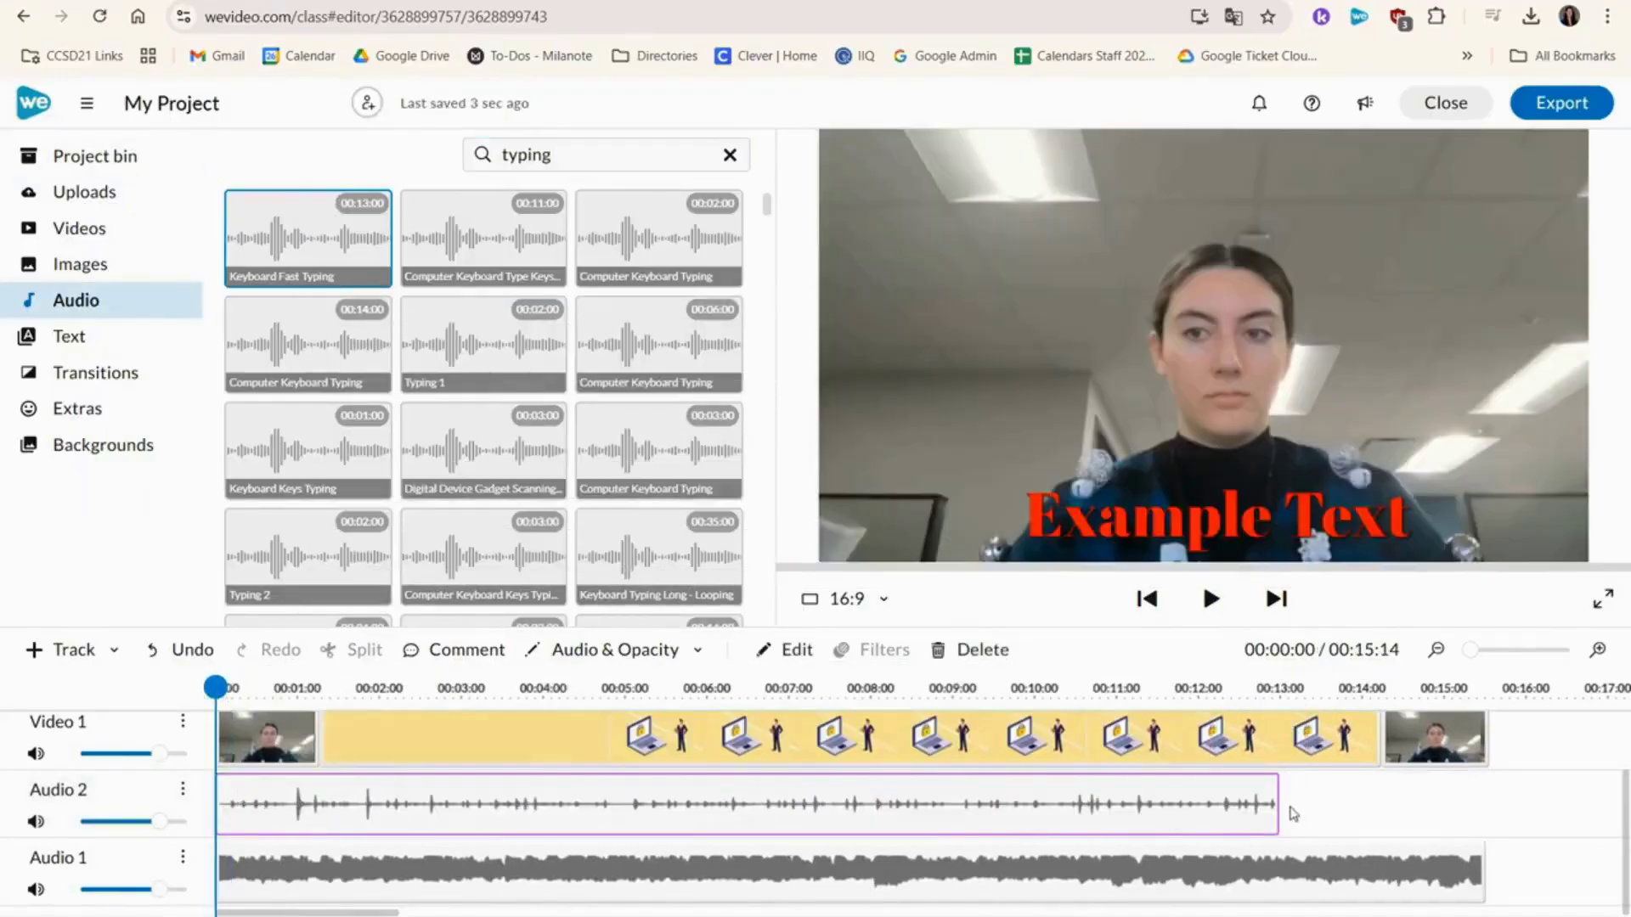
drag(1291, 813, 512, 817)
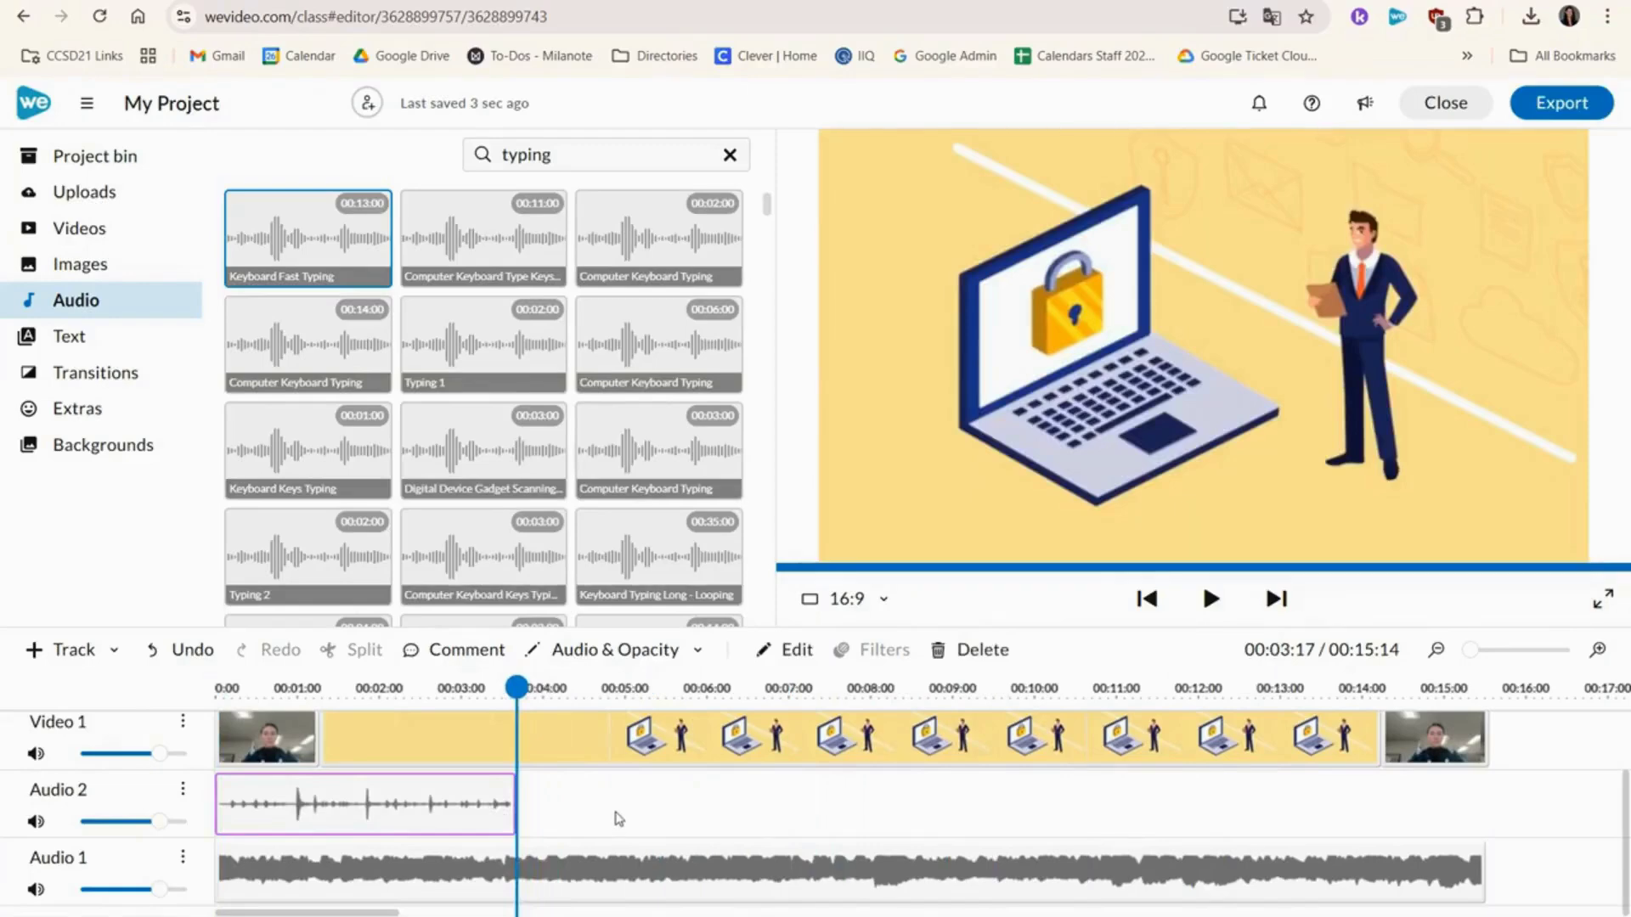
drag(159, 822, 108, 824)
double_click(304, 807)
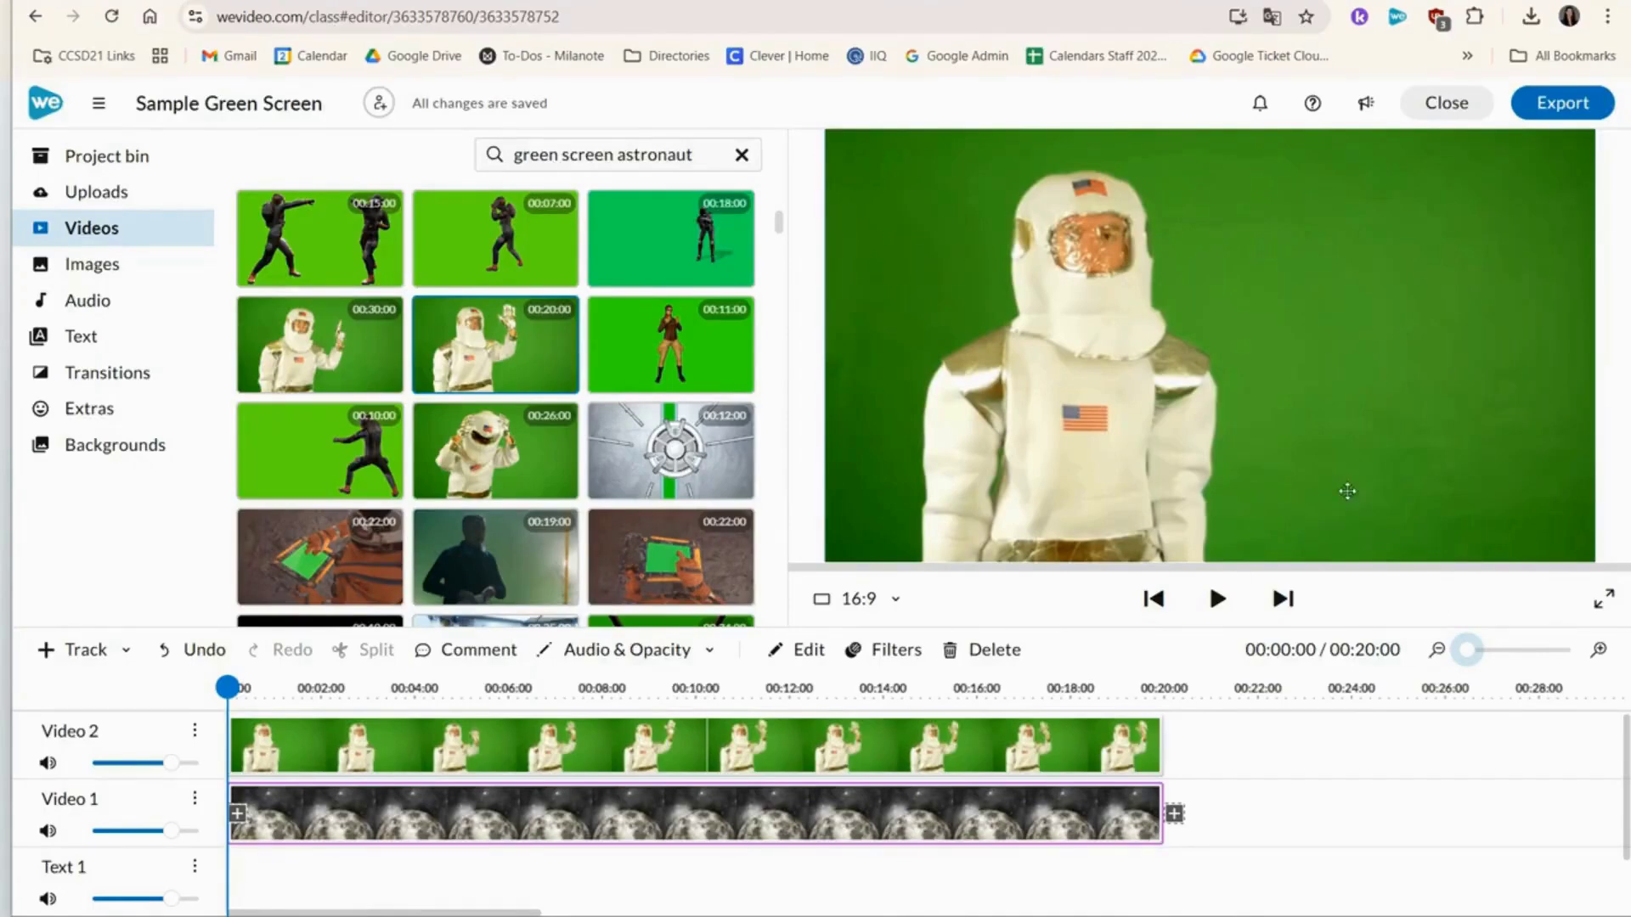
Key out the astronaut clip's green background by sampling the green, with sensitivity about 83 and adjusted defringe
double_click(1270, 379)
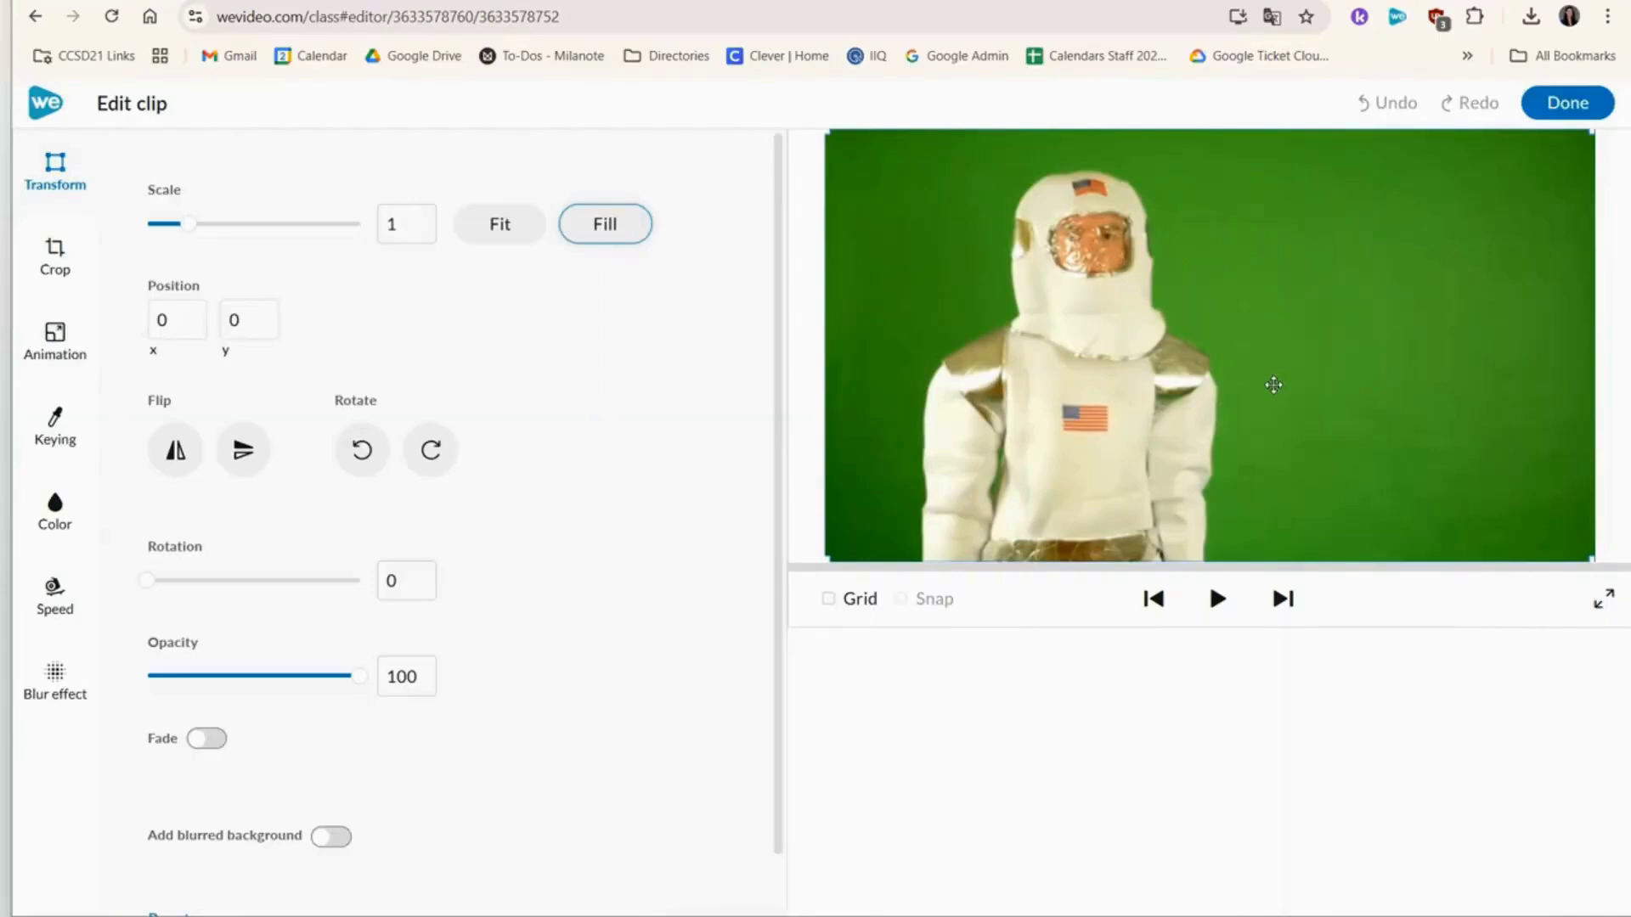
click(68, 439)
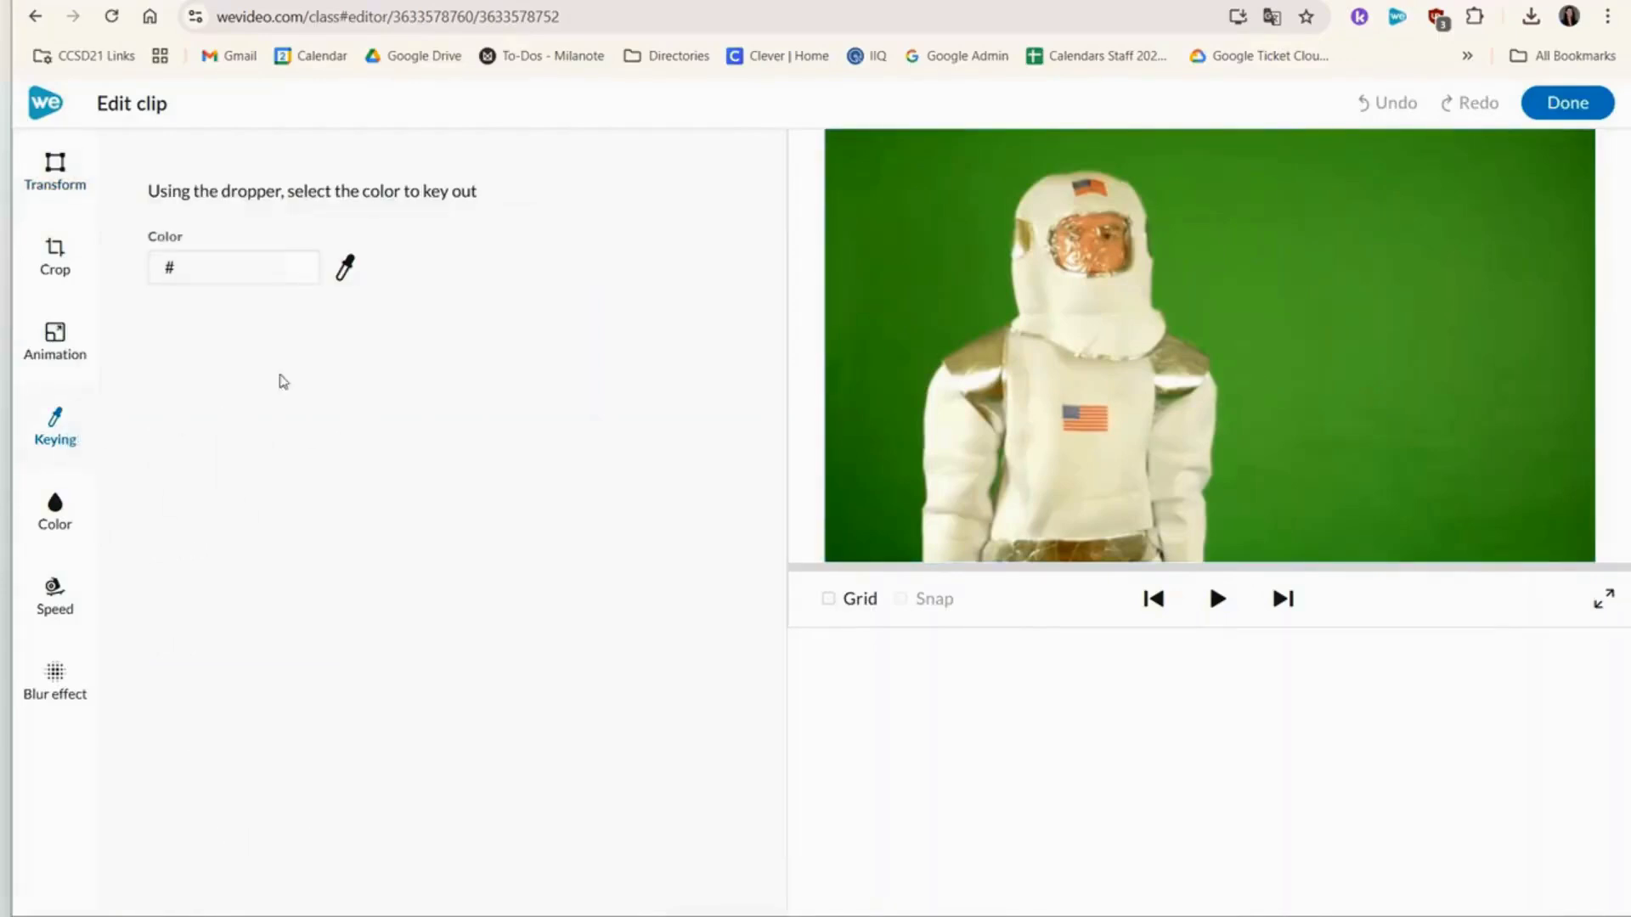
click(346, 266)
click(1290, 259)
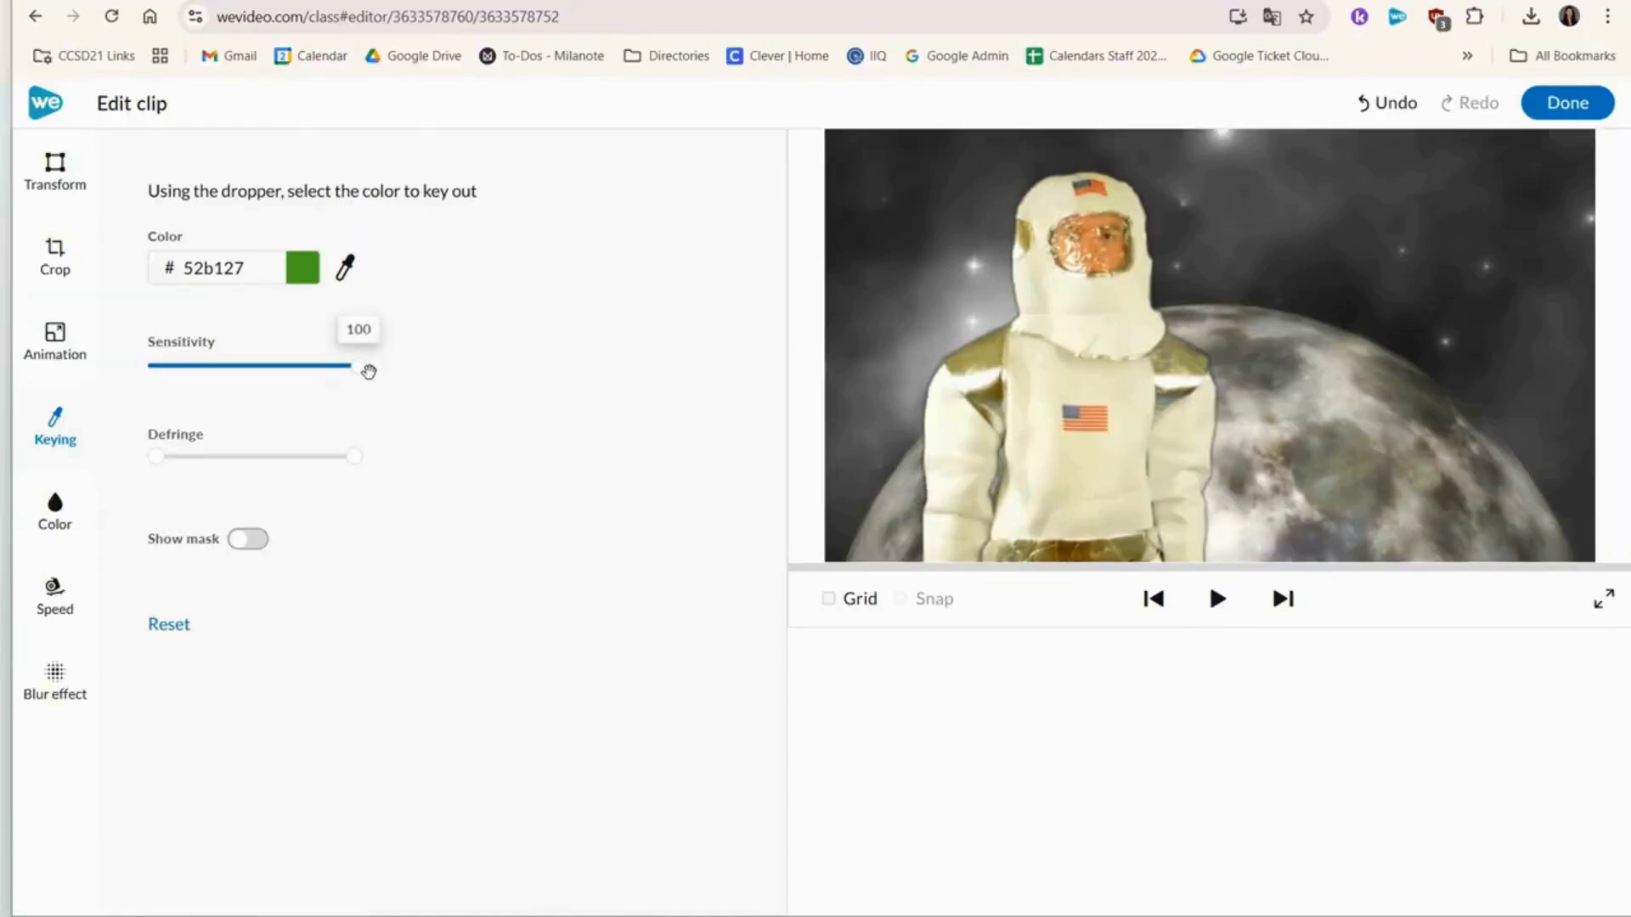
mouse_move(358, 367)
mouse_down()
mouse_move(142, 370)
mouse_move(361, 368)
mouse_up()
drag(354, 456, 412, 469)
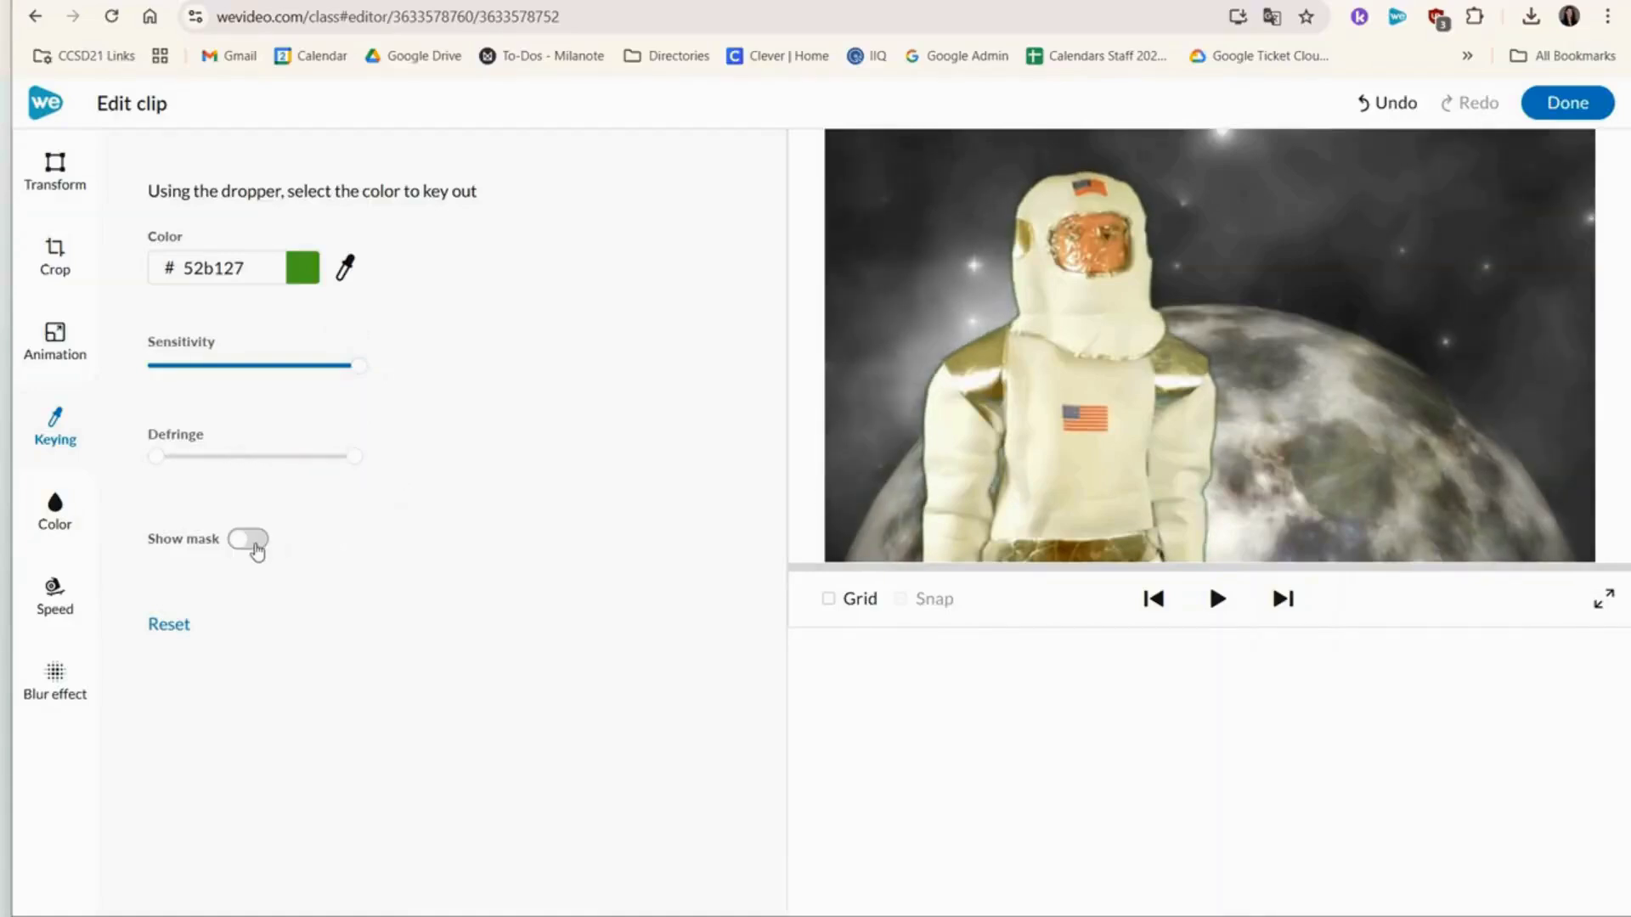
Check the black-and-white key mask, then finish and play the astronaut composited over the moon
click(257, 548)
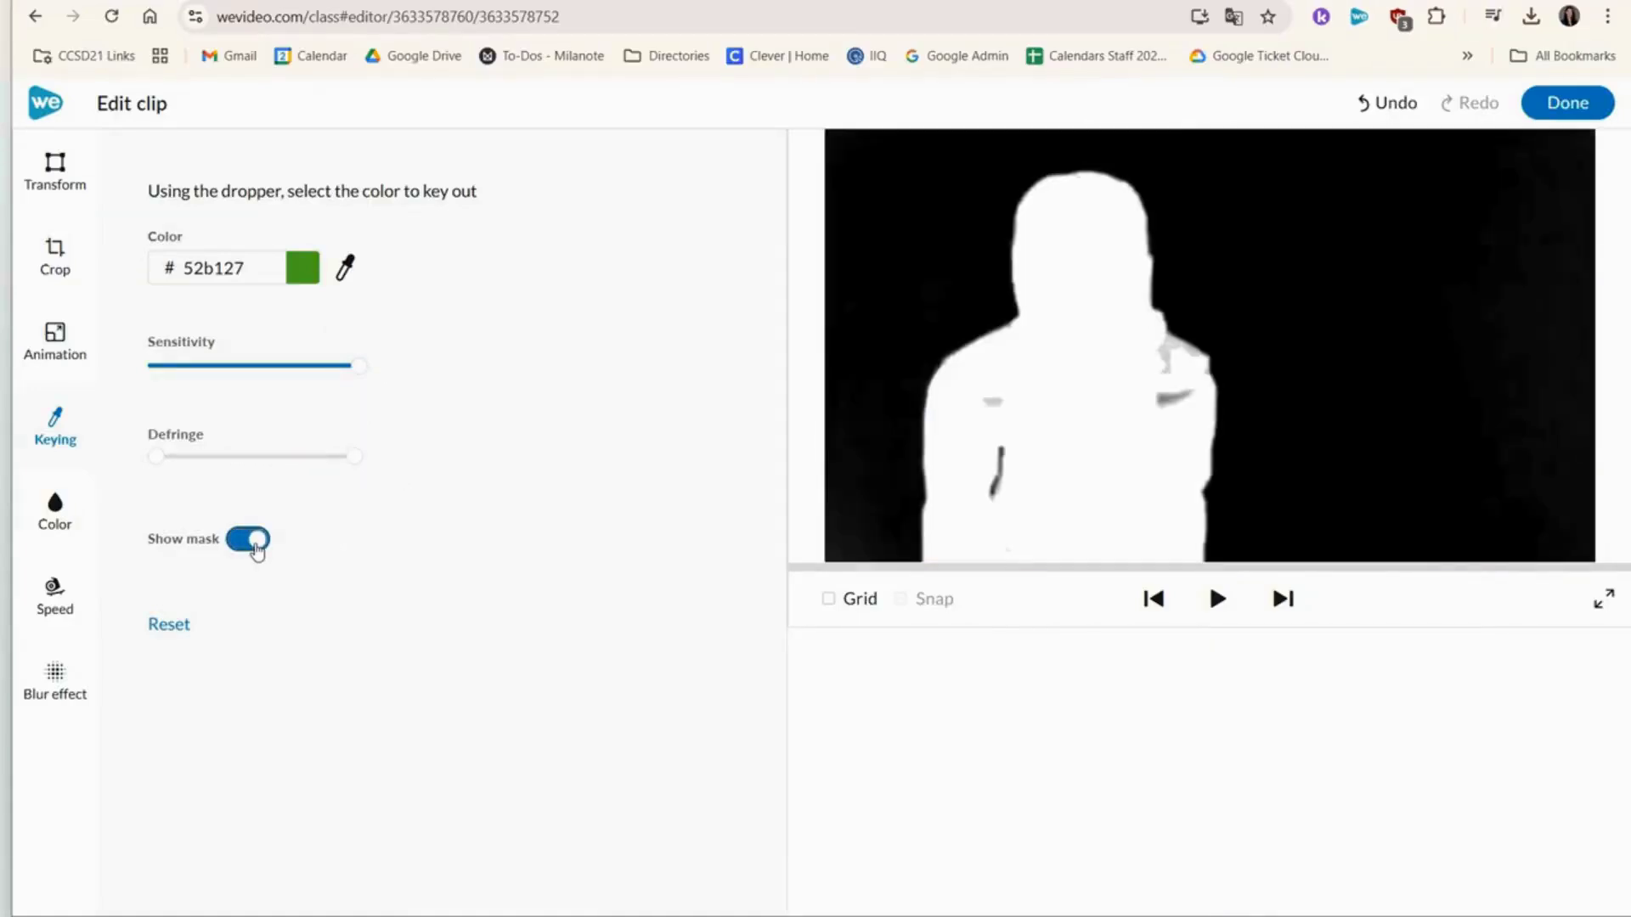
click(256, 548)
click(1567, 102)
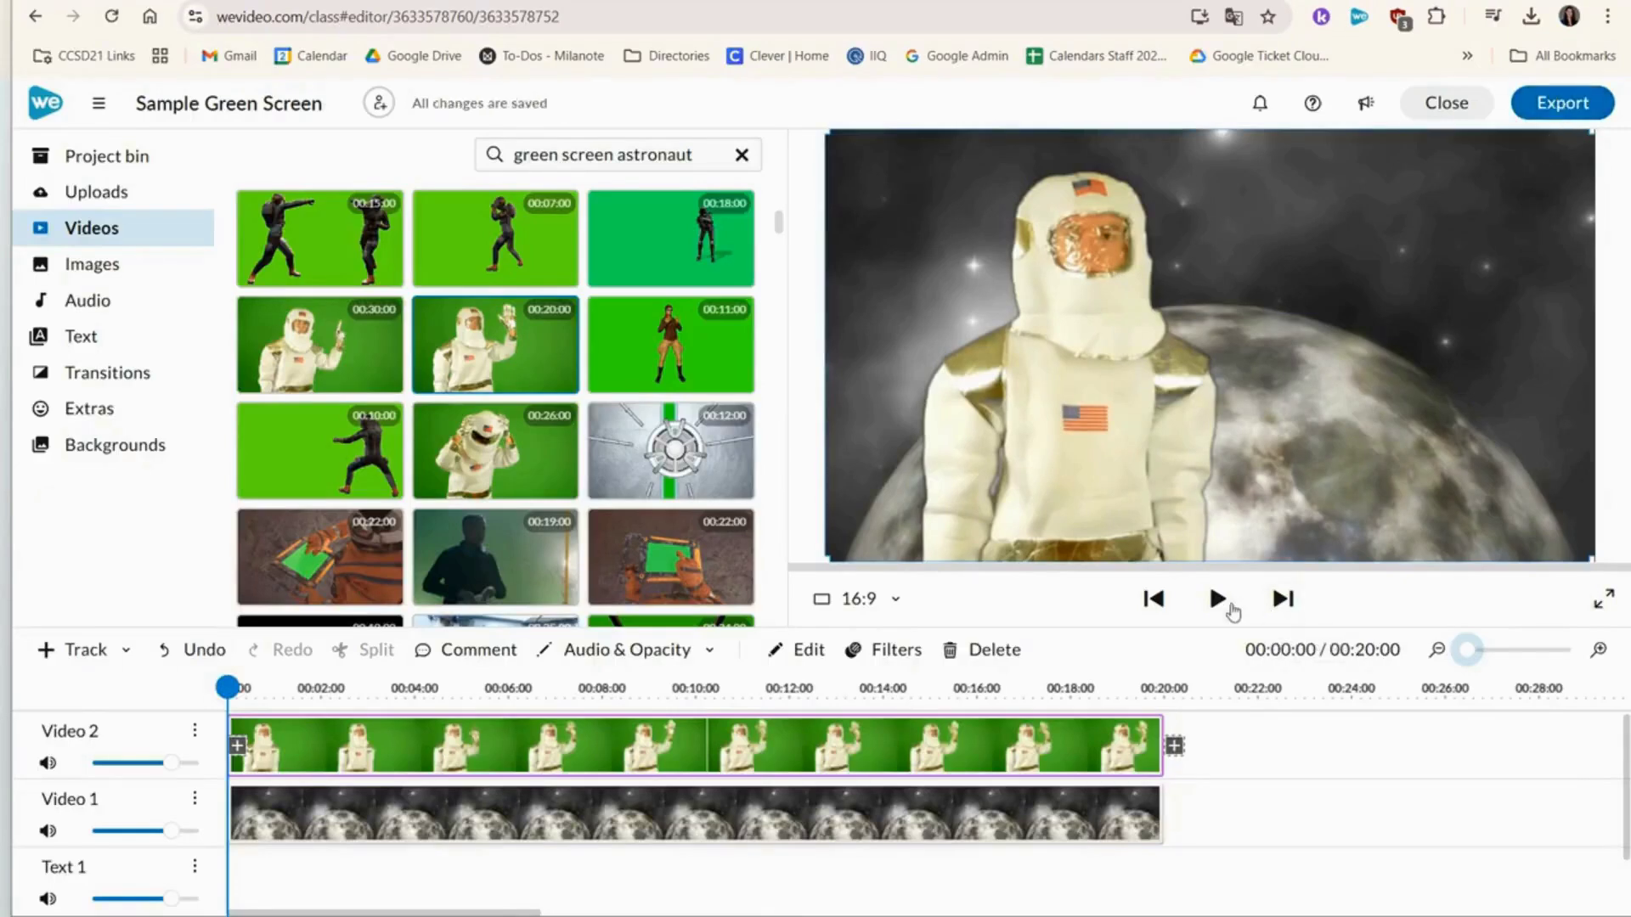
click(1221, 603)
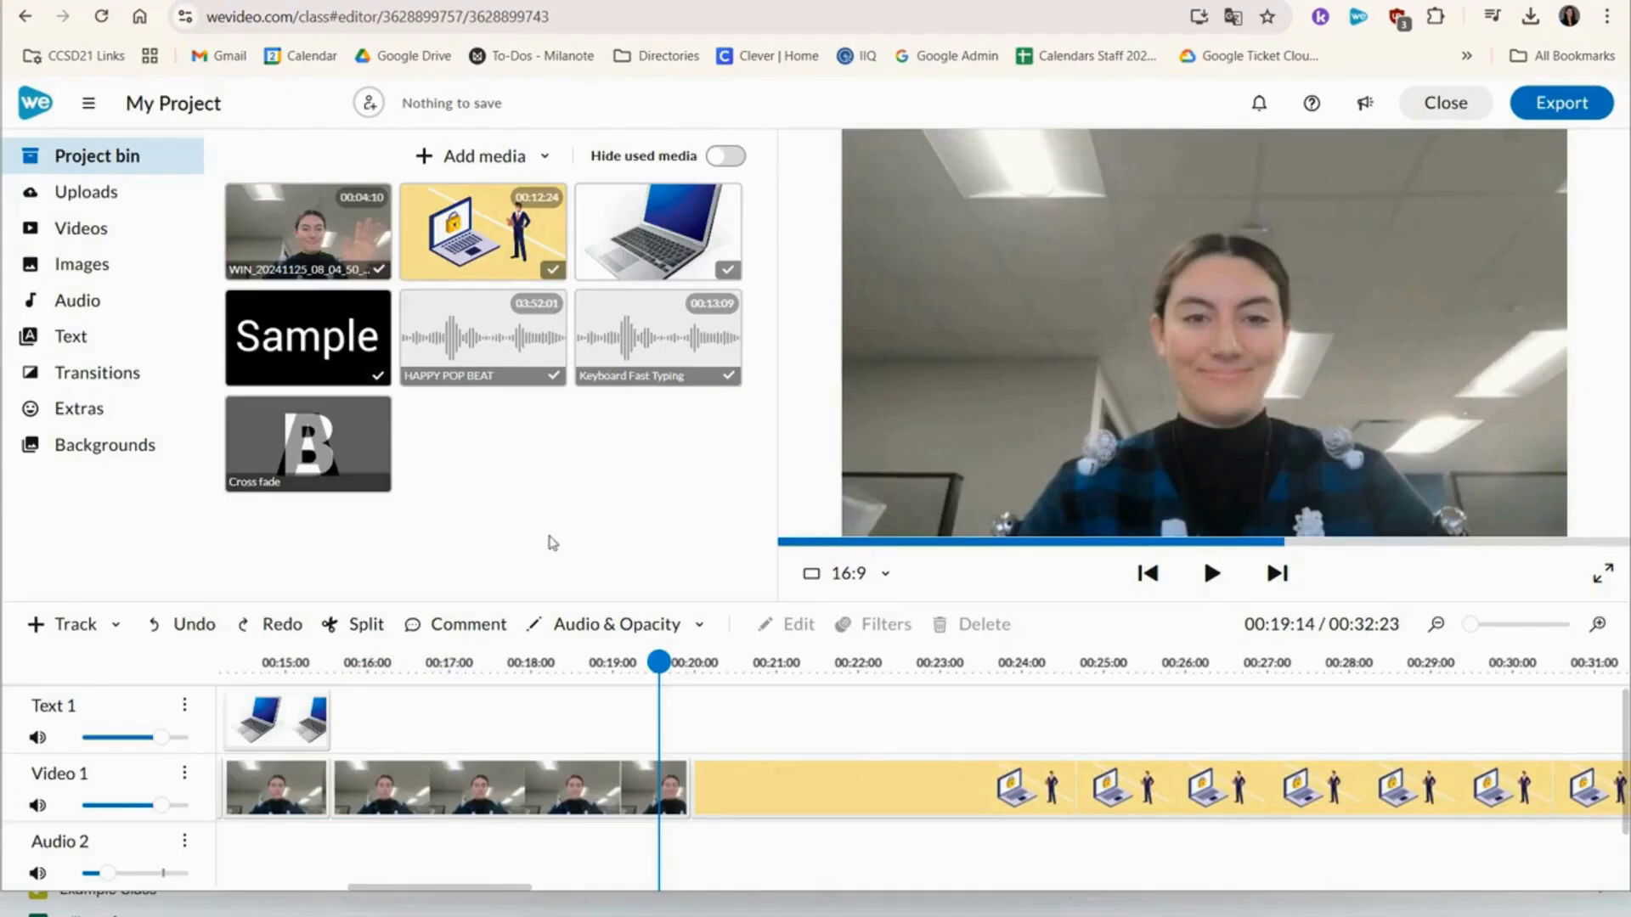
Insert a Cross fade between the webcam and laptop clips on Video 1 with a 2-second duration
click(128, 380)
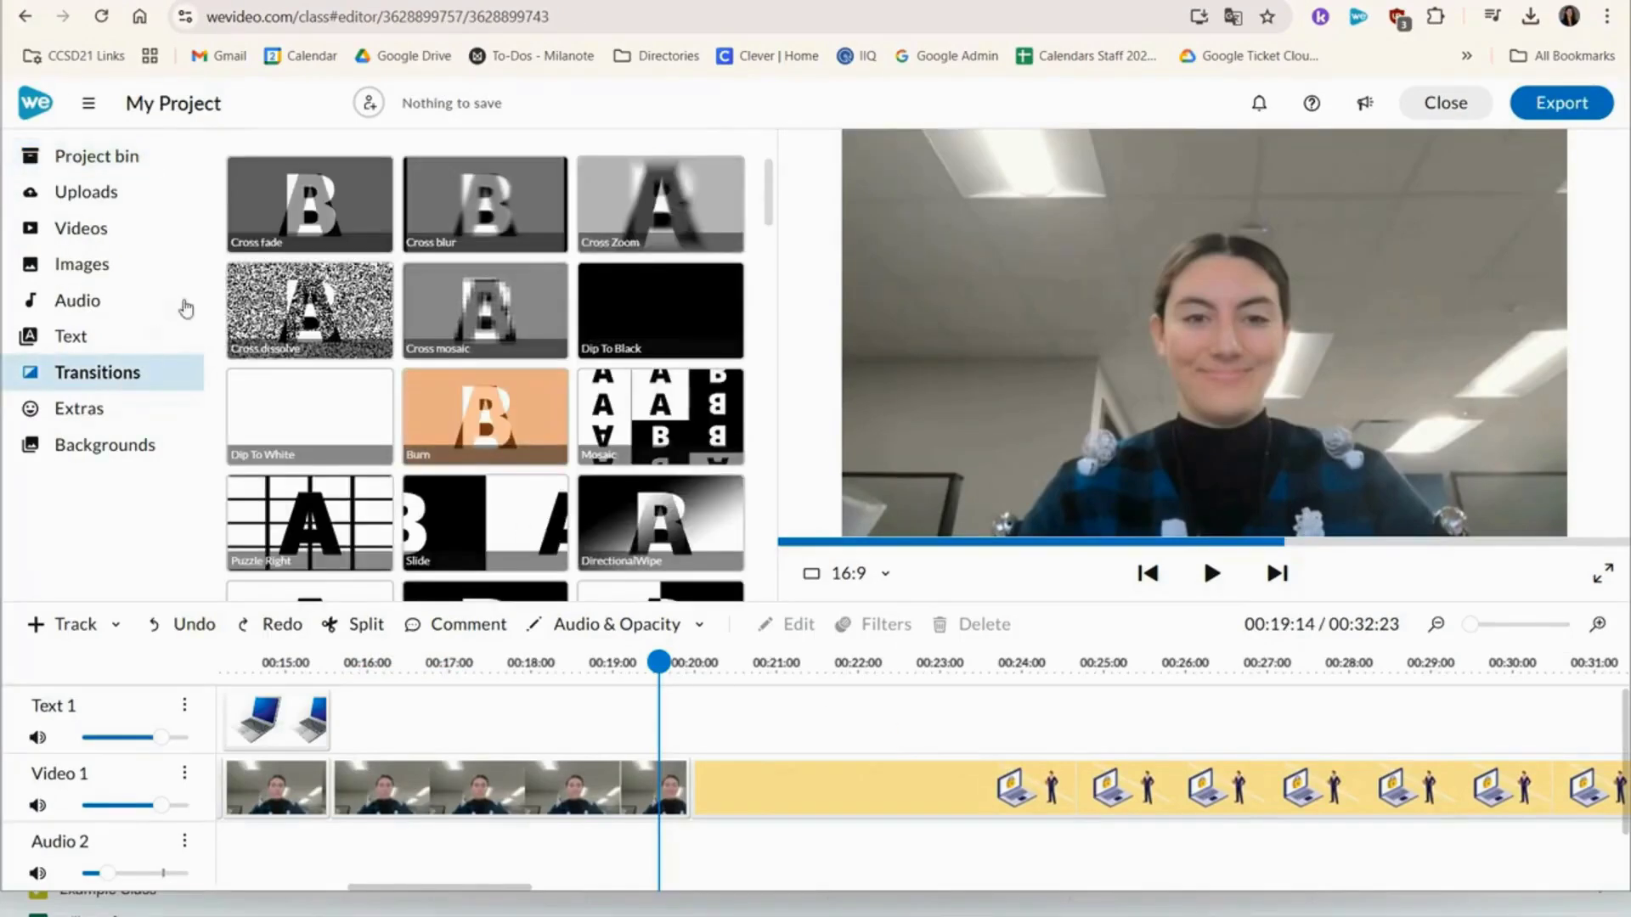
click(310, 212)
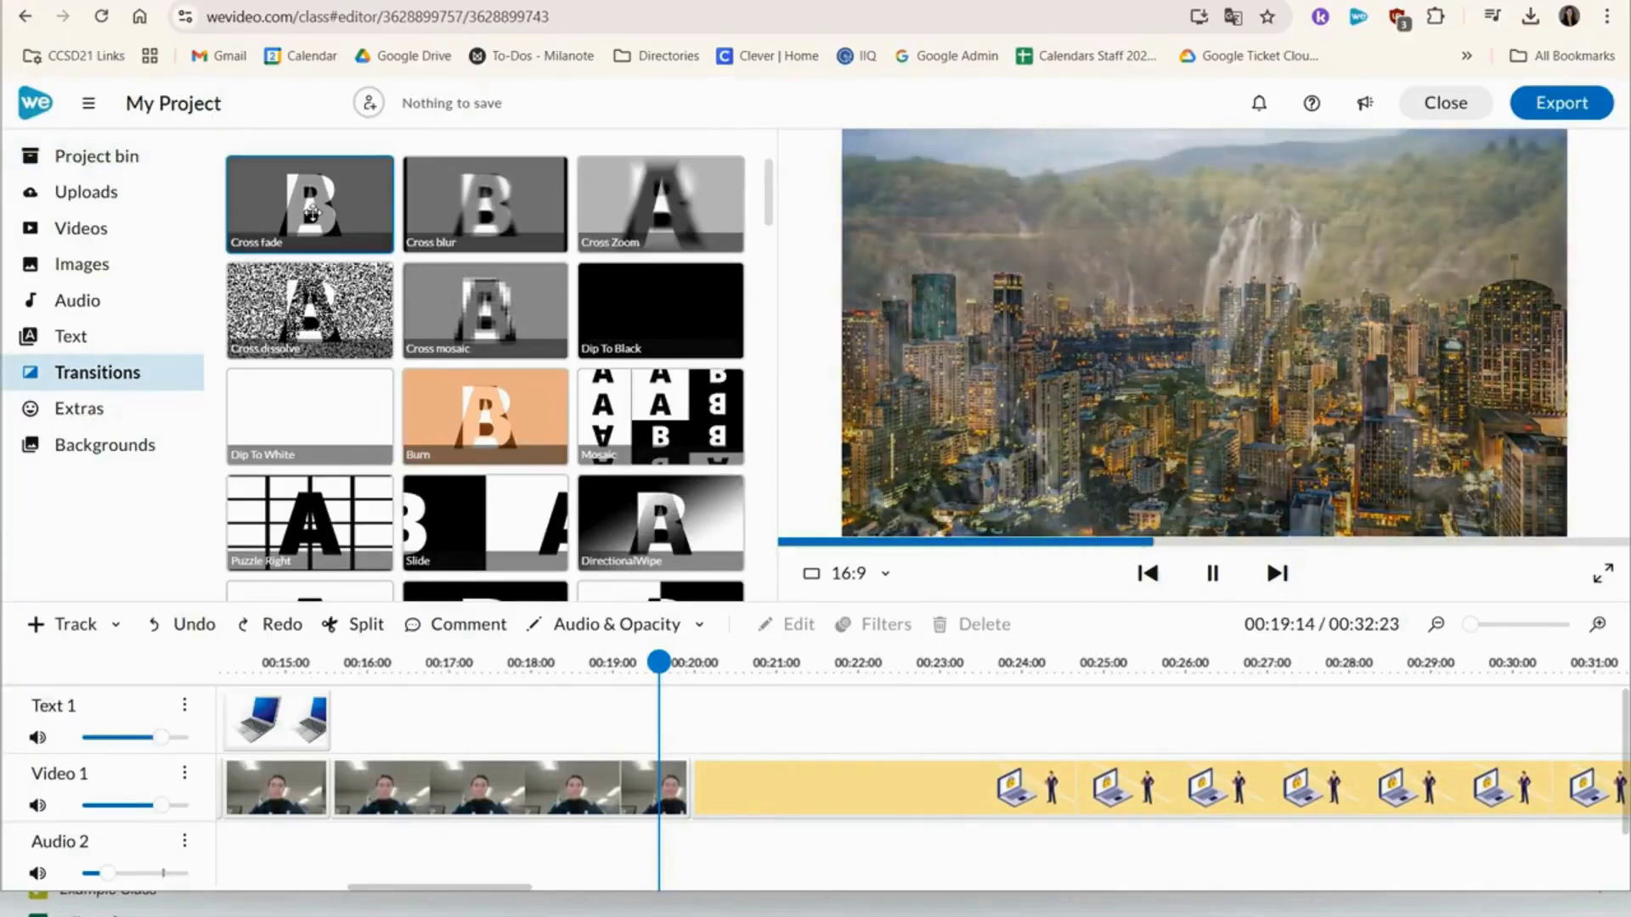
drag(310, 212, 708, 796)
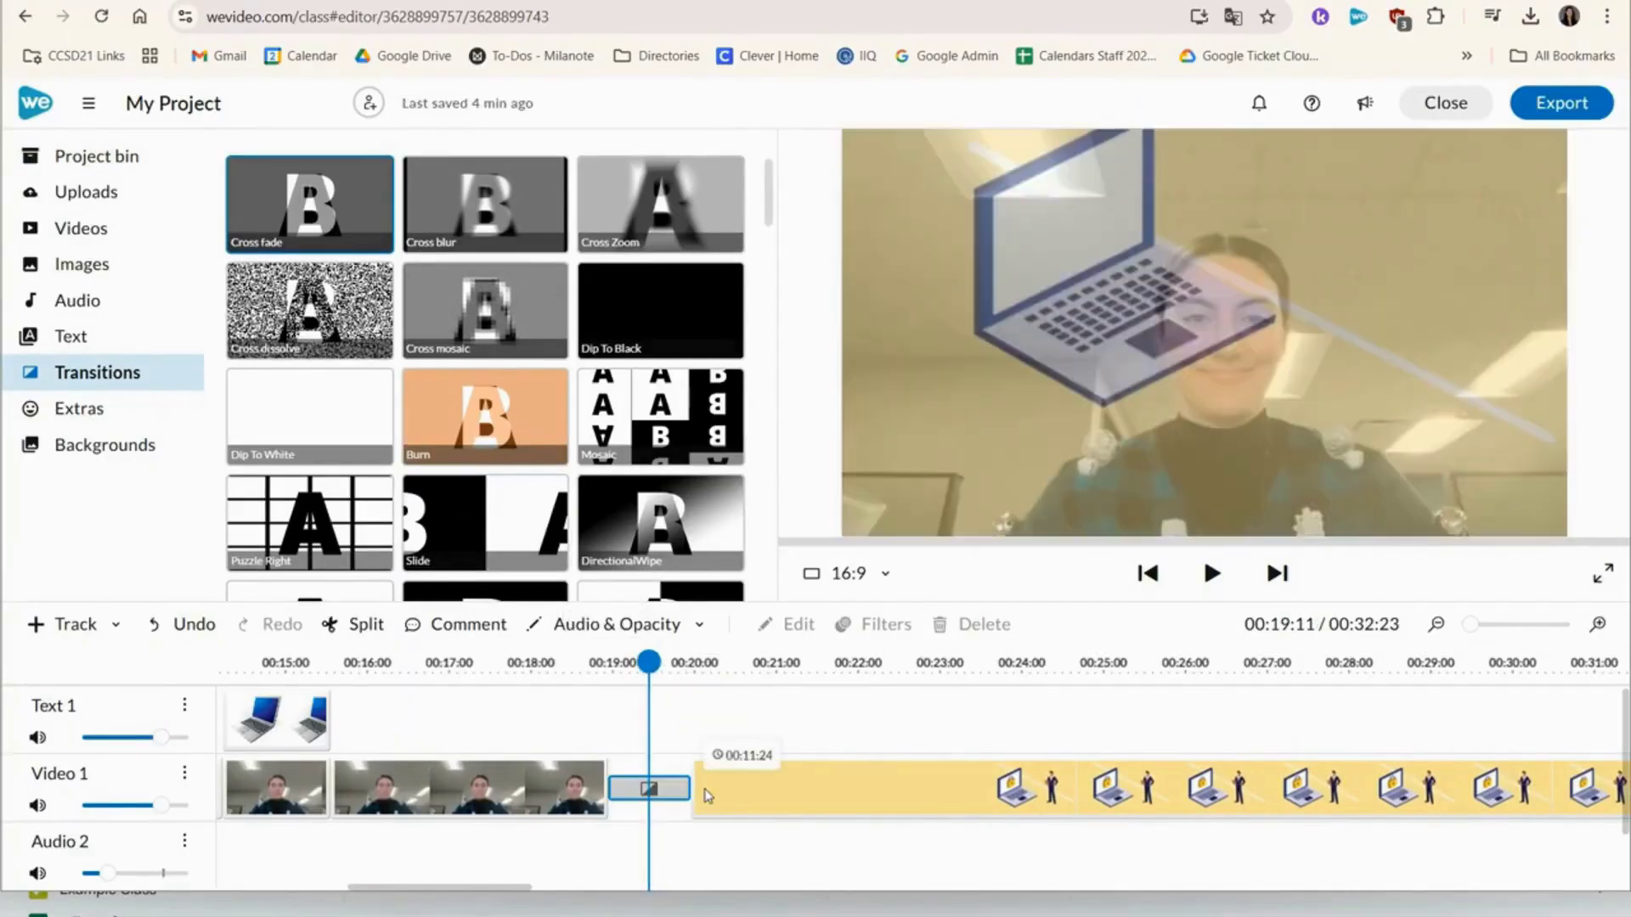
click(649, 788)
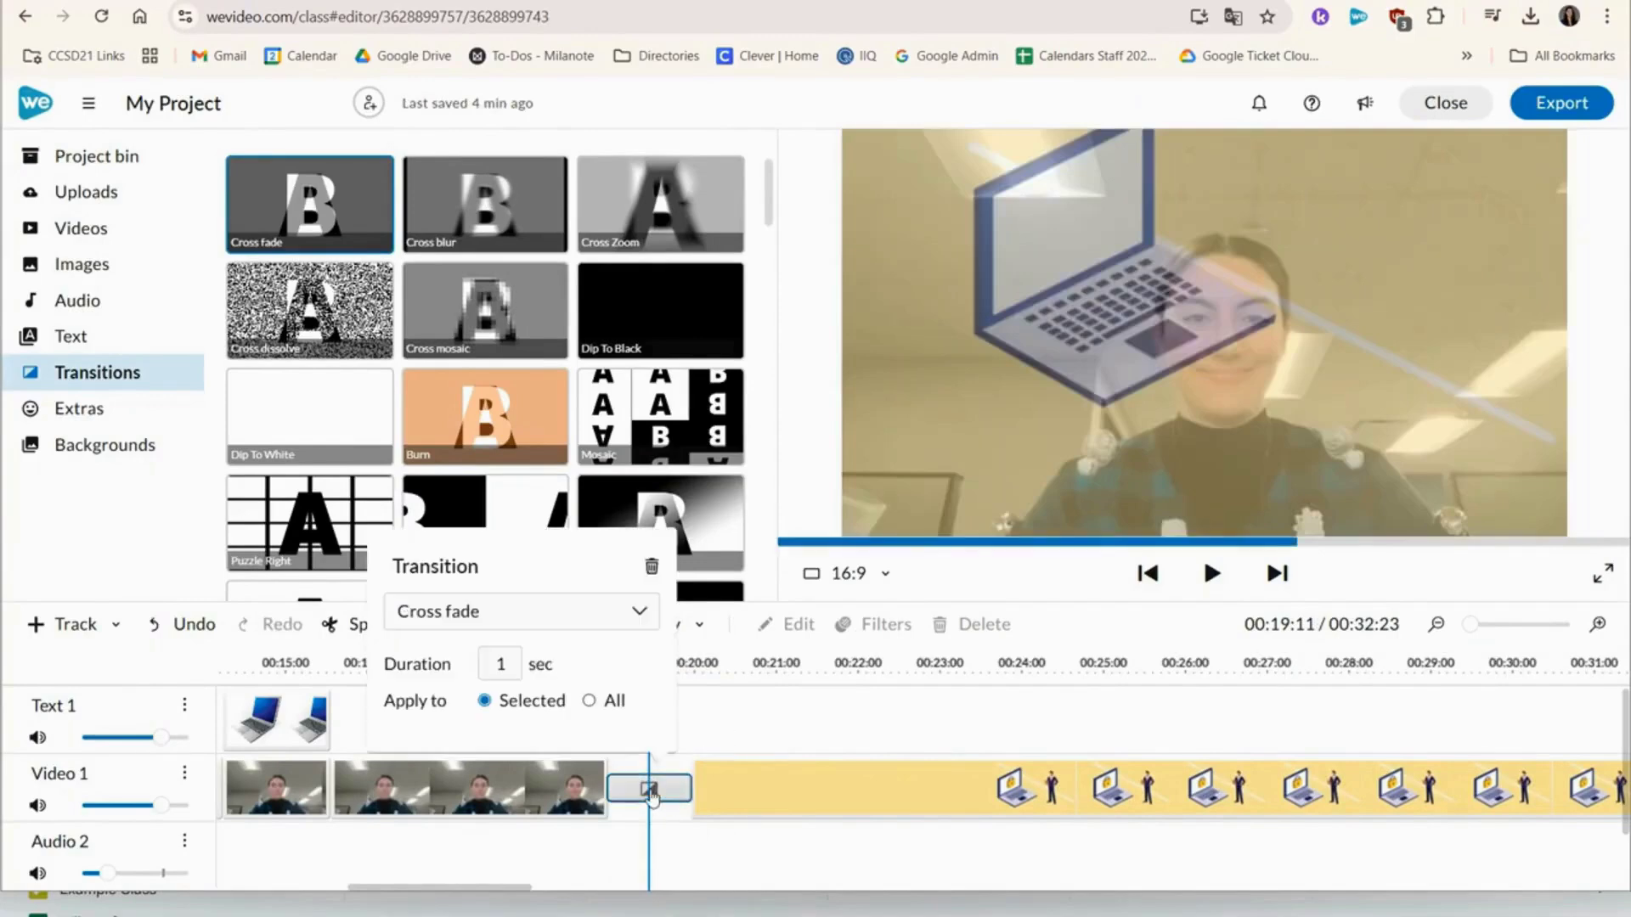
click(502, 663)
text(2)
key(Return)
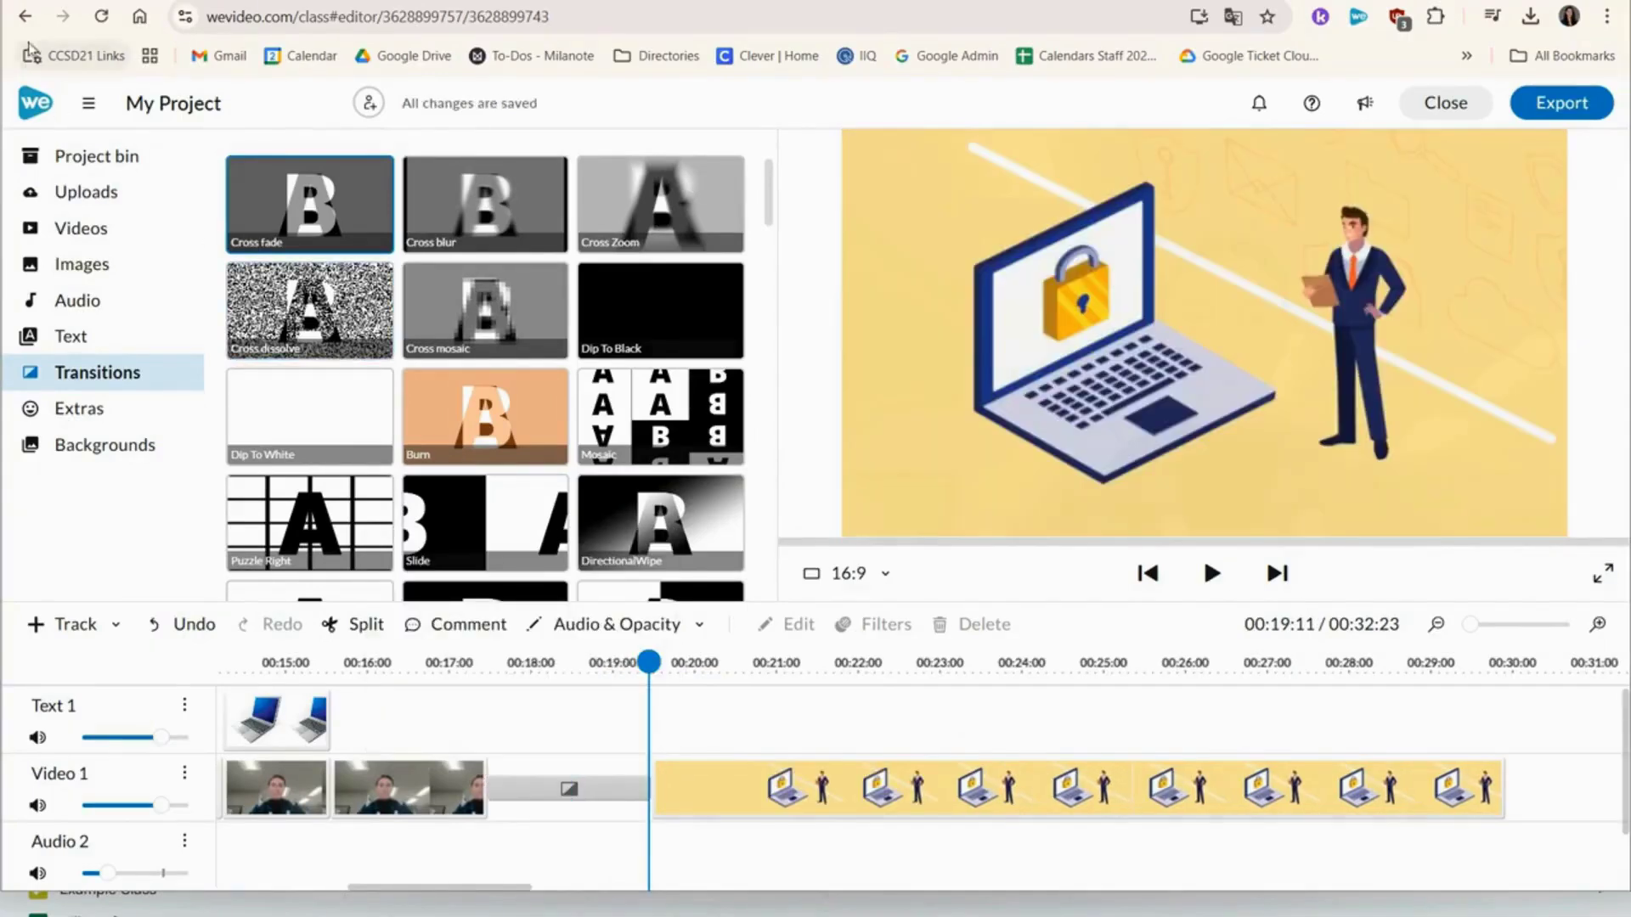
Retitle the project 'Sample Project' and return to the WeVideo home page
drag(255, 103, 127, 105)
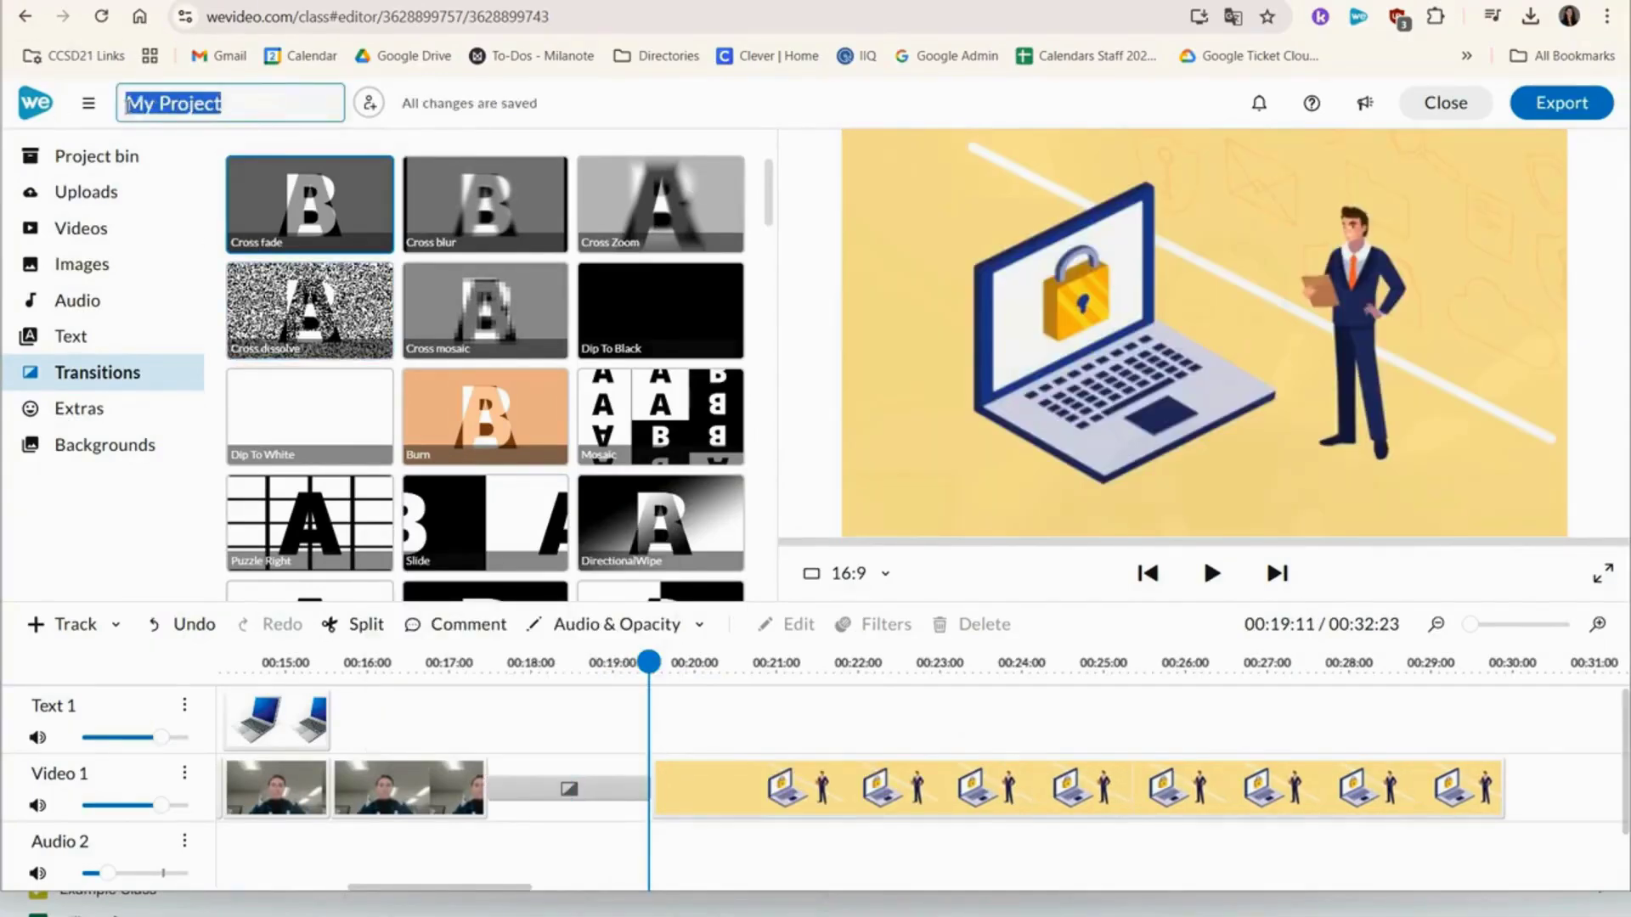
text(Sample Projec)
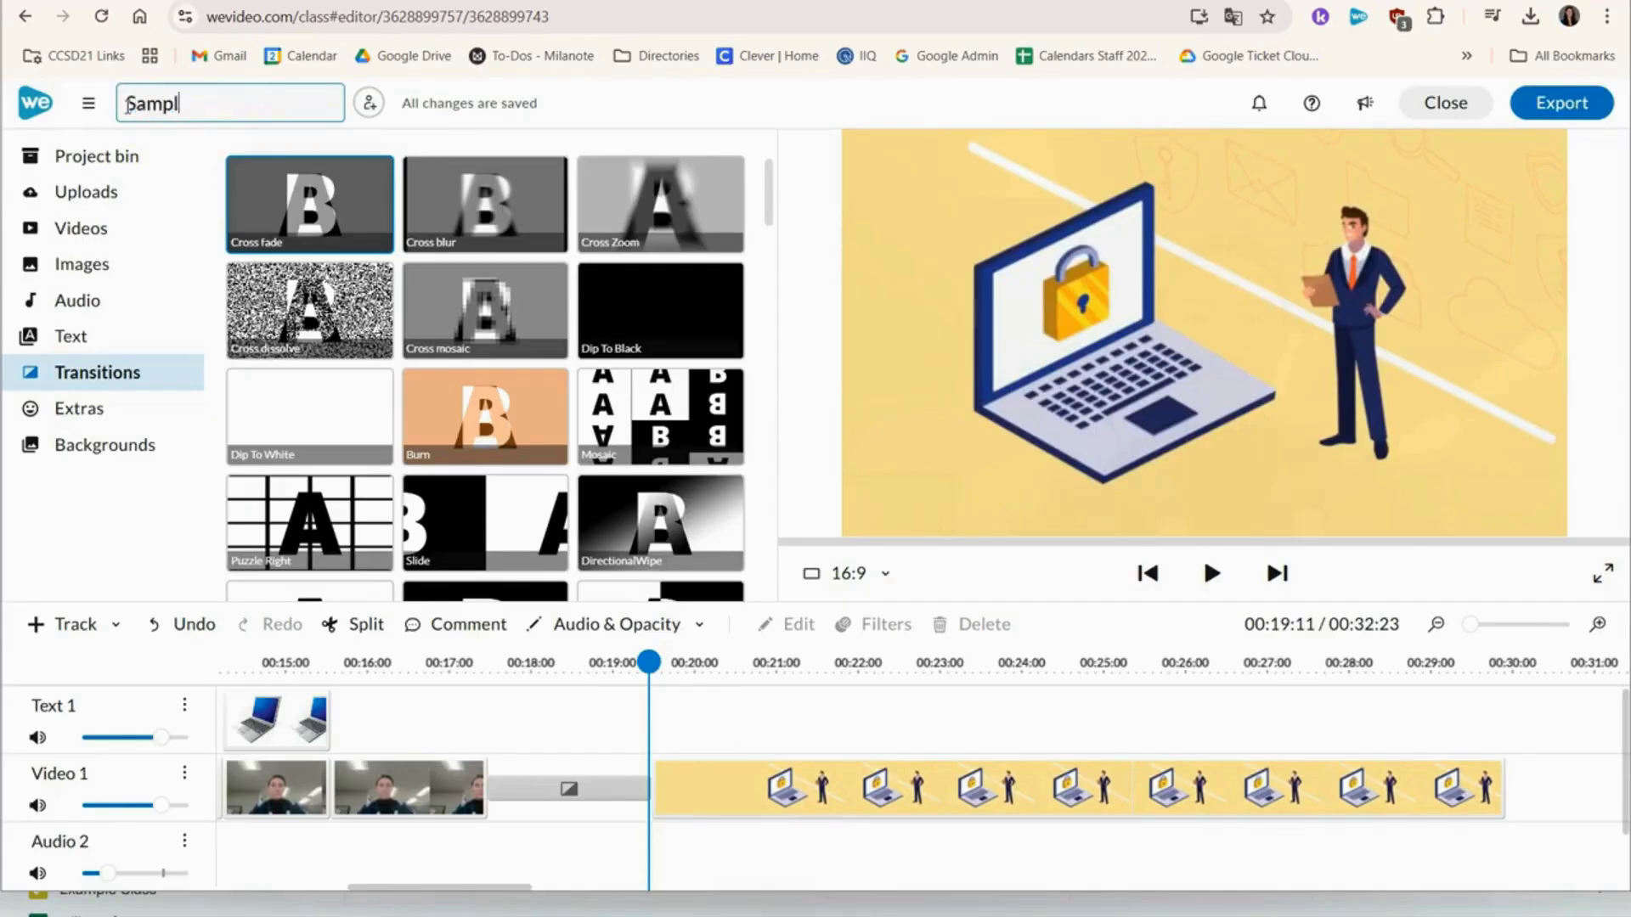
text(t)
click(1445, 102)
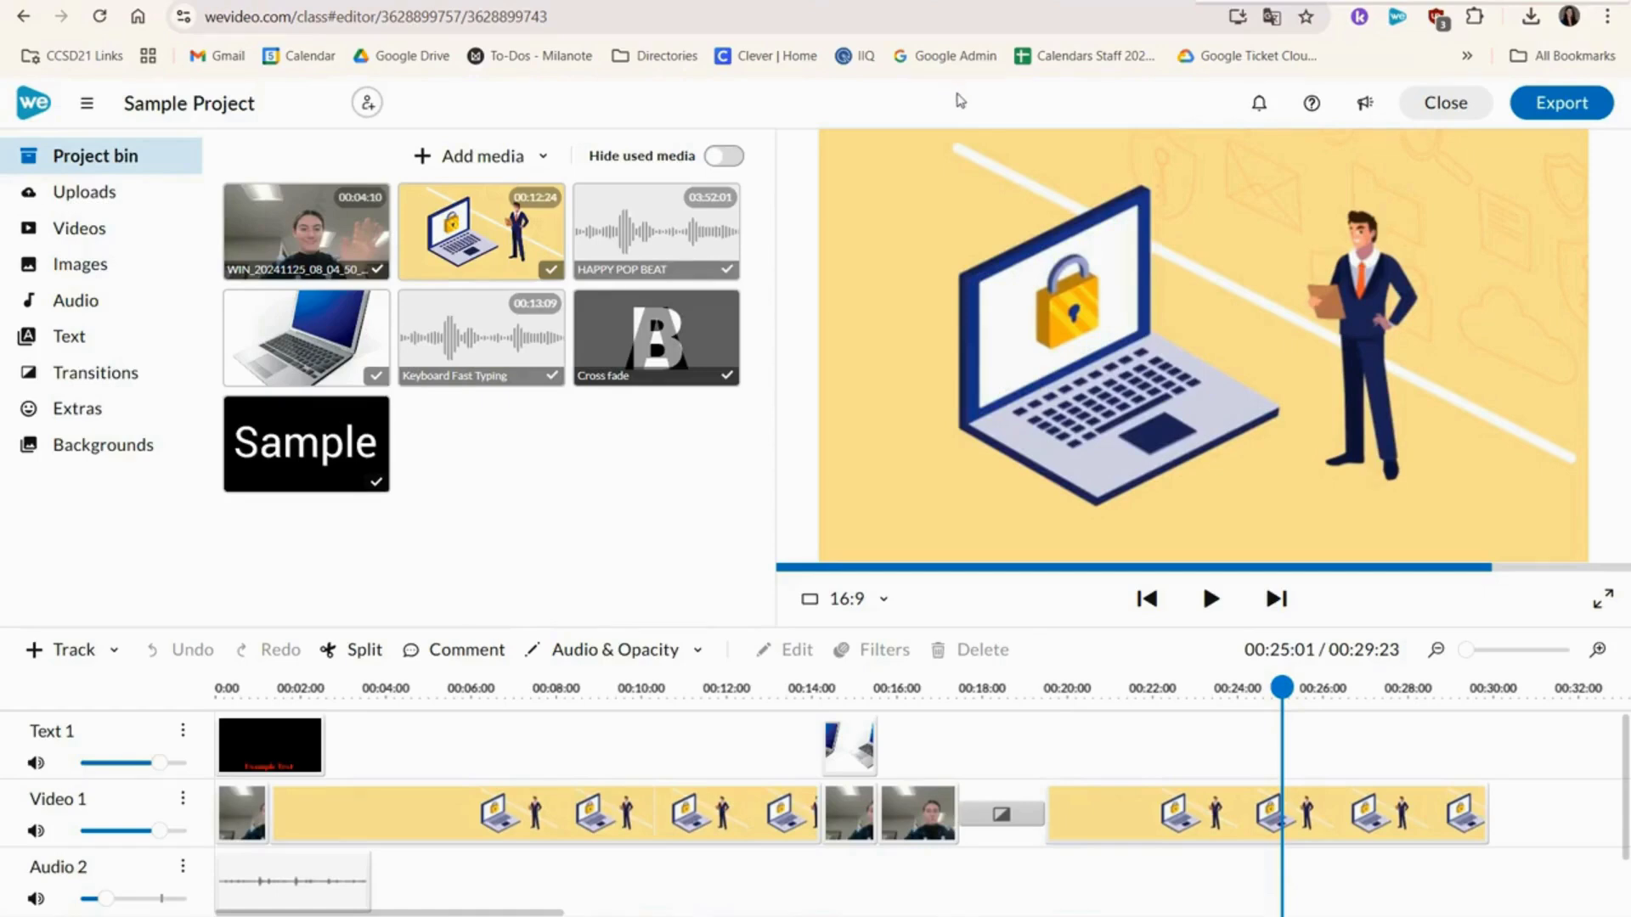
Export Sample Project at HD (1280 x 720) resolution
click(1606, 106)
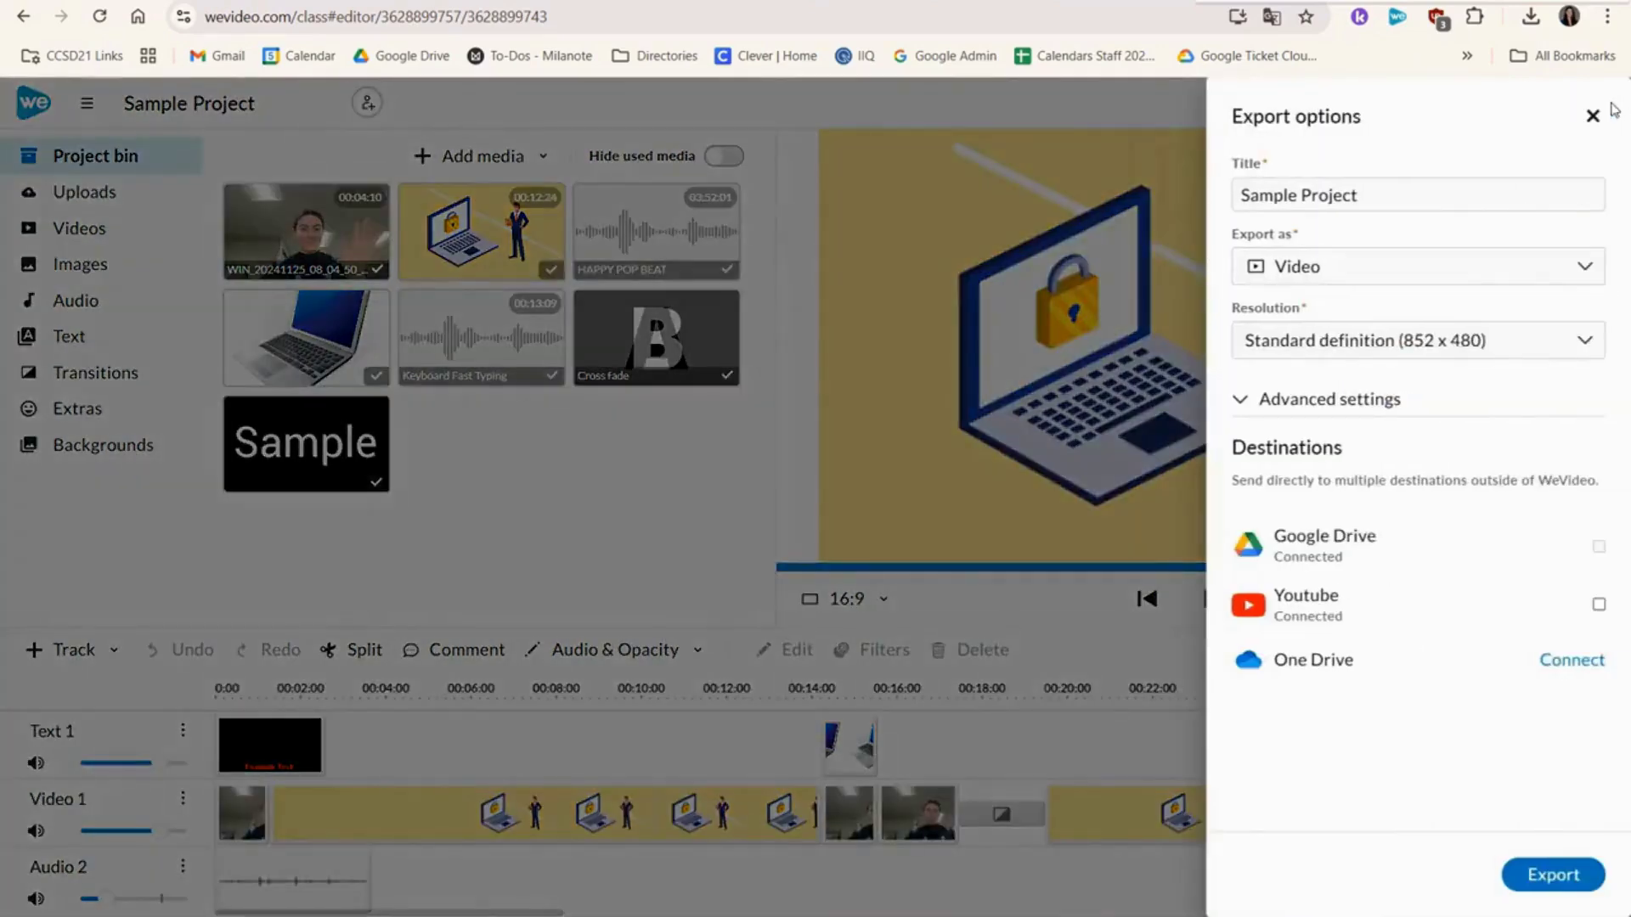
click(1595, 346)
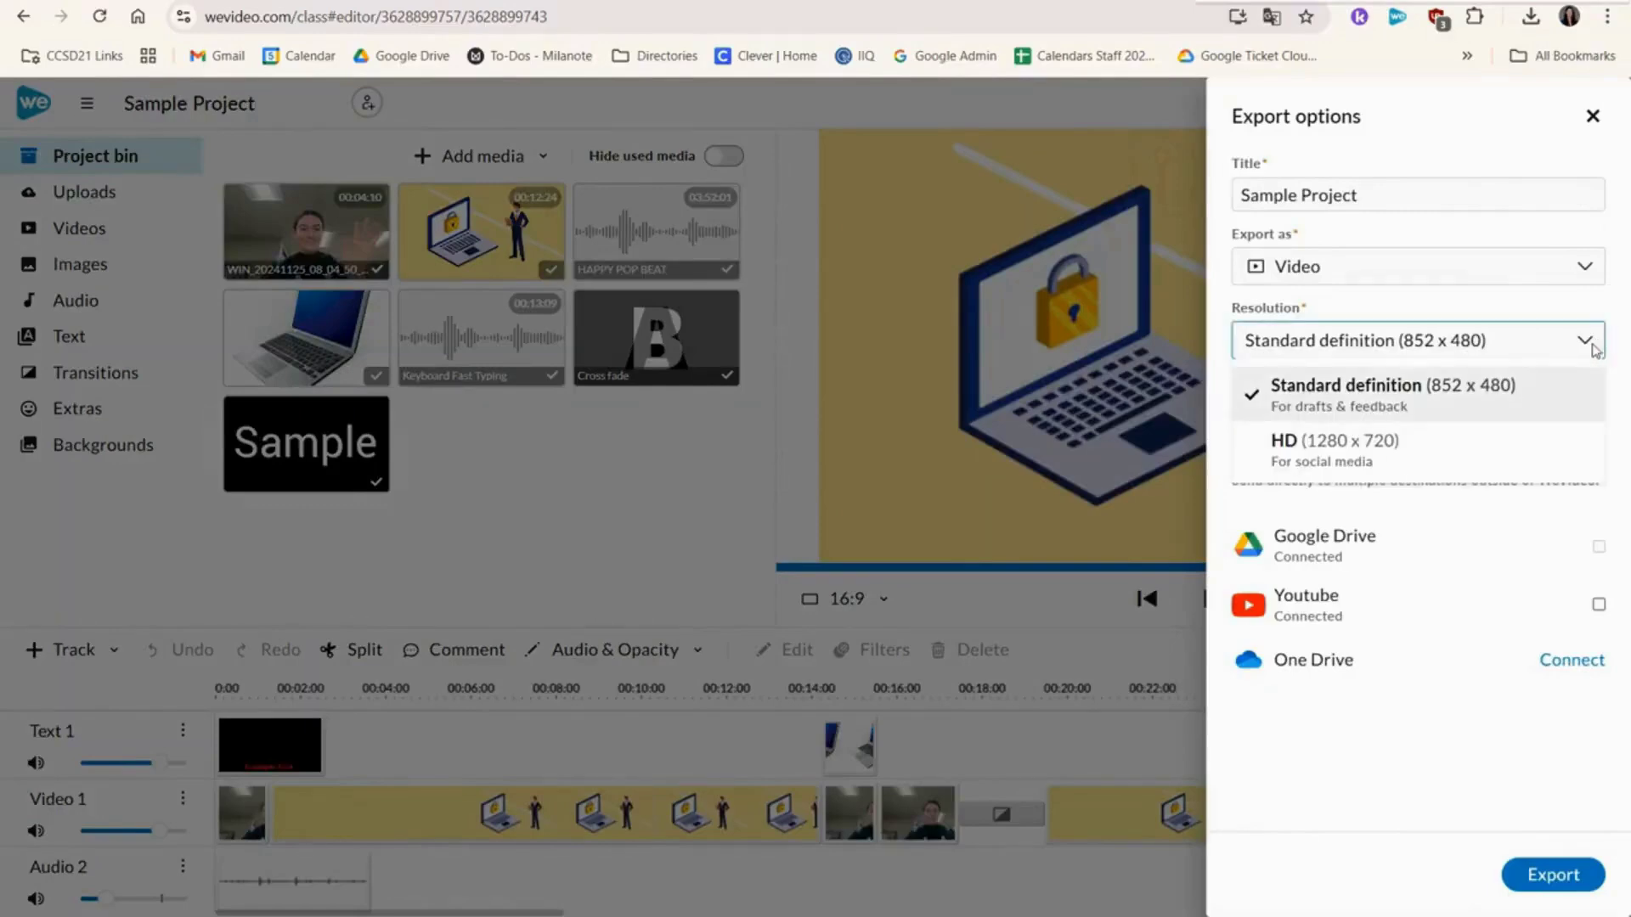
click(1520, 464)
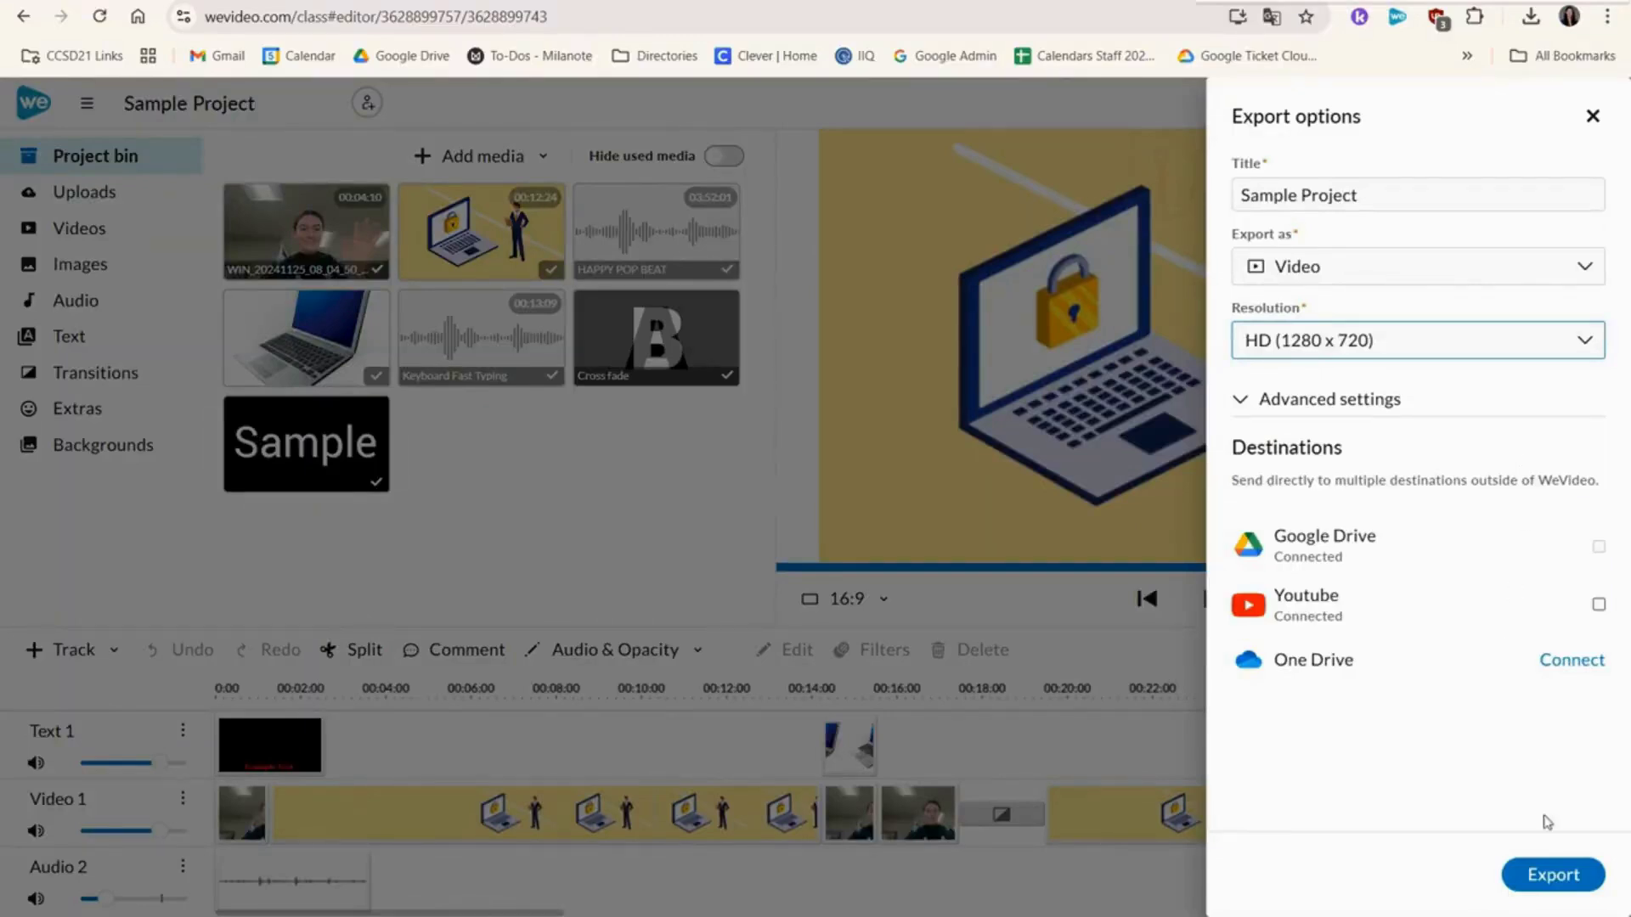
click(1550, 875)
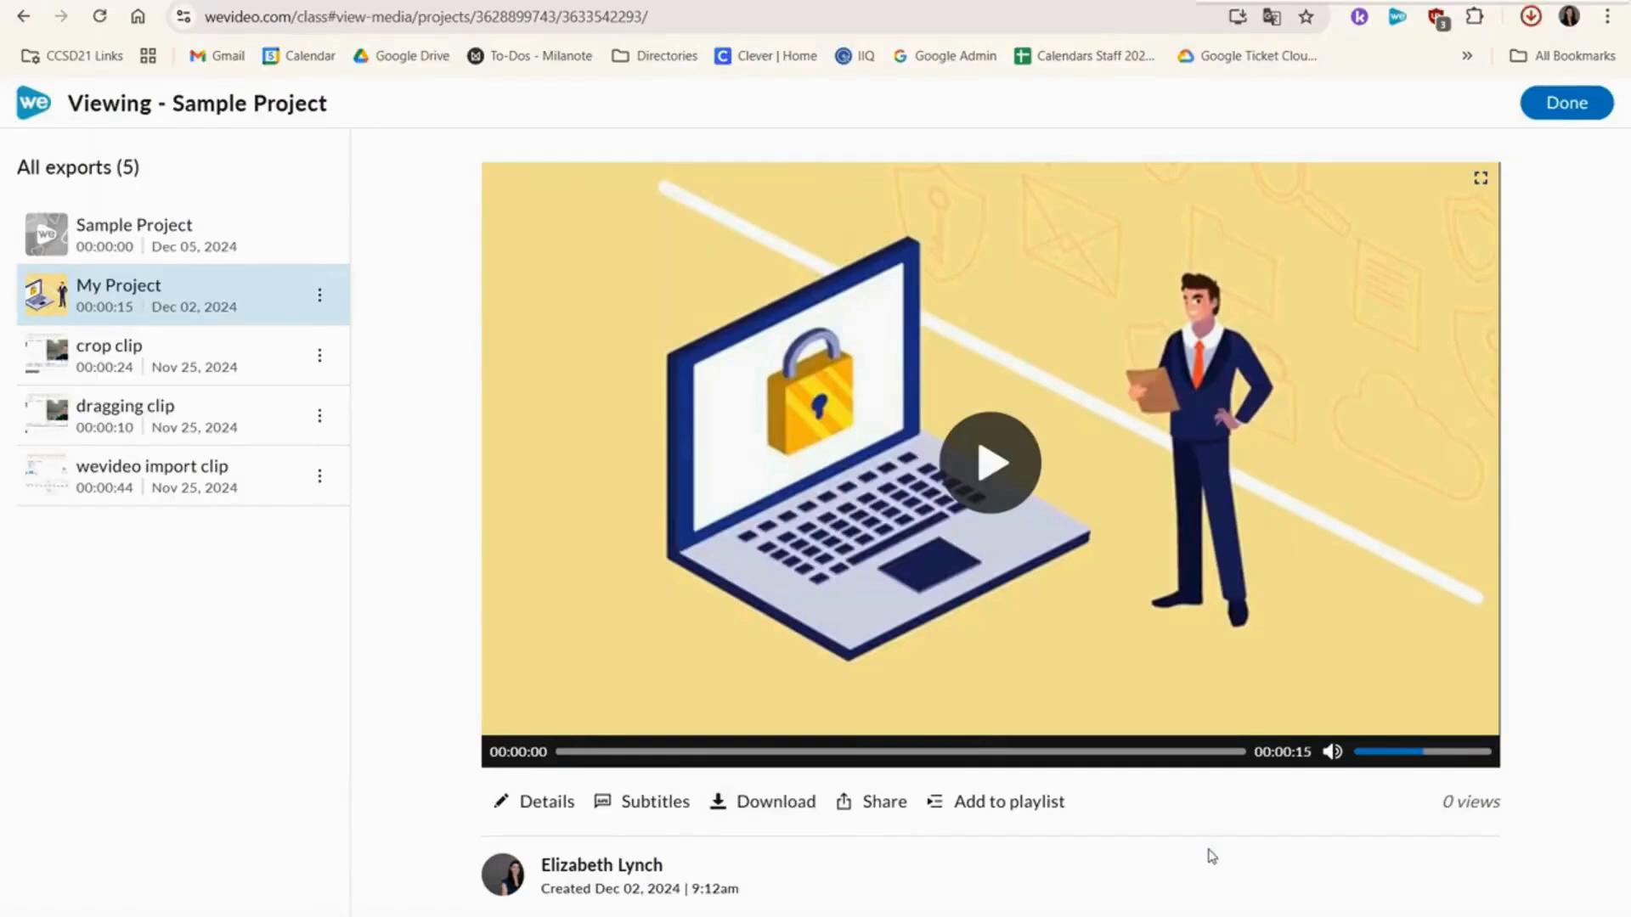
Copy the public share link of the My Project export
click(877, 810)
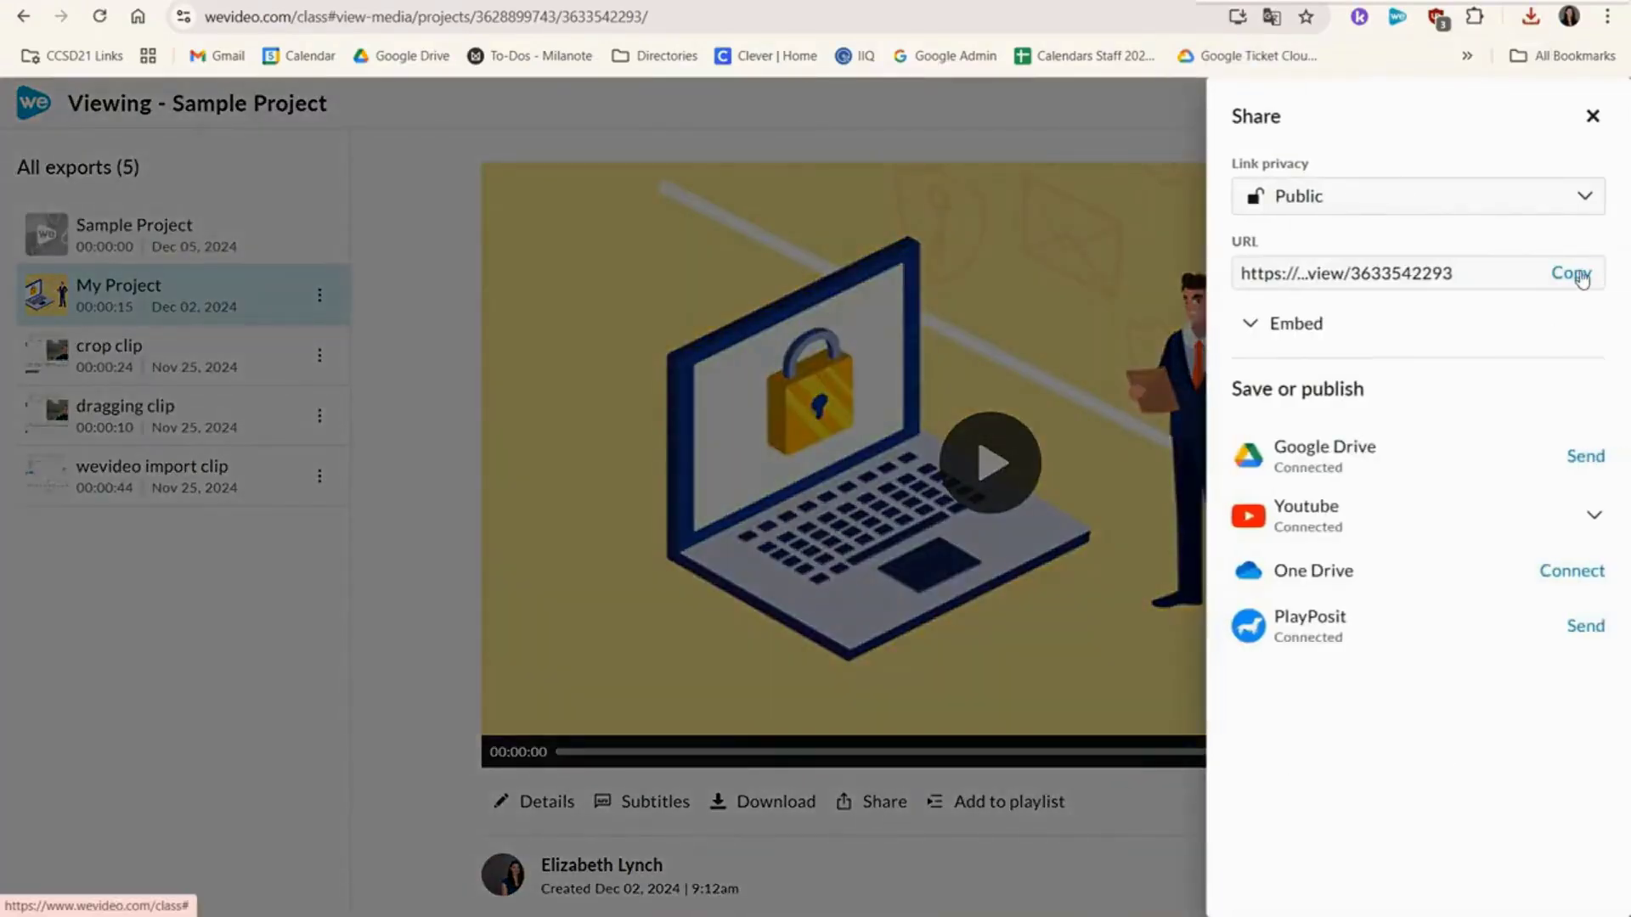
click(1572, 273)
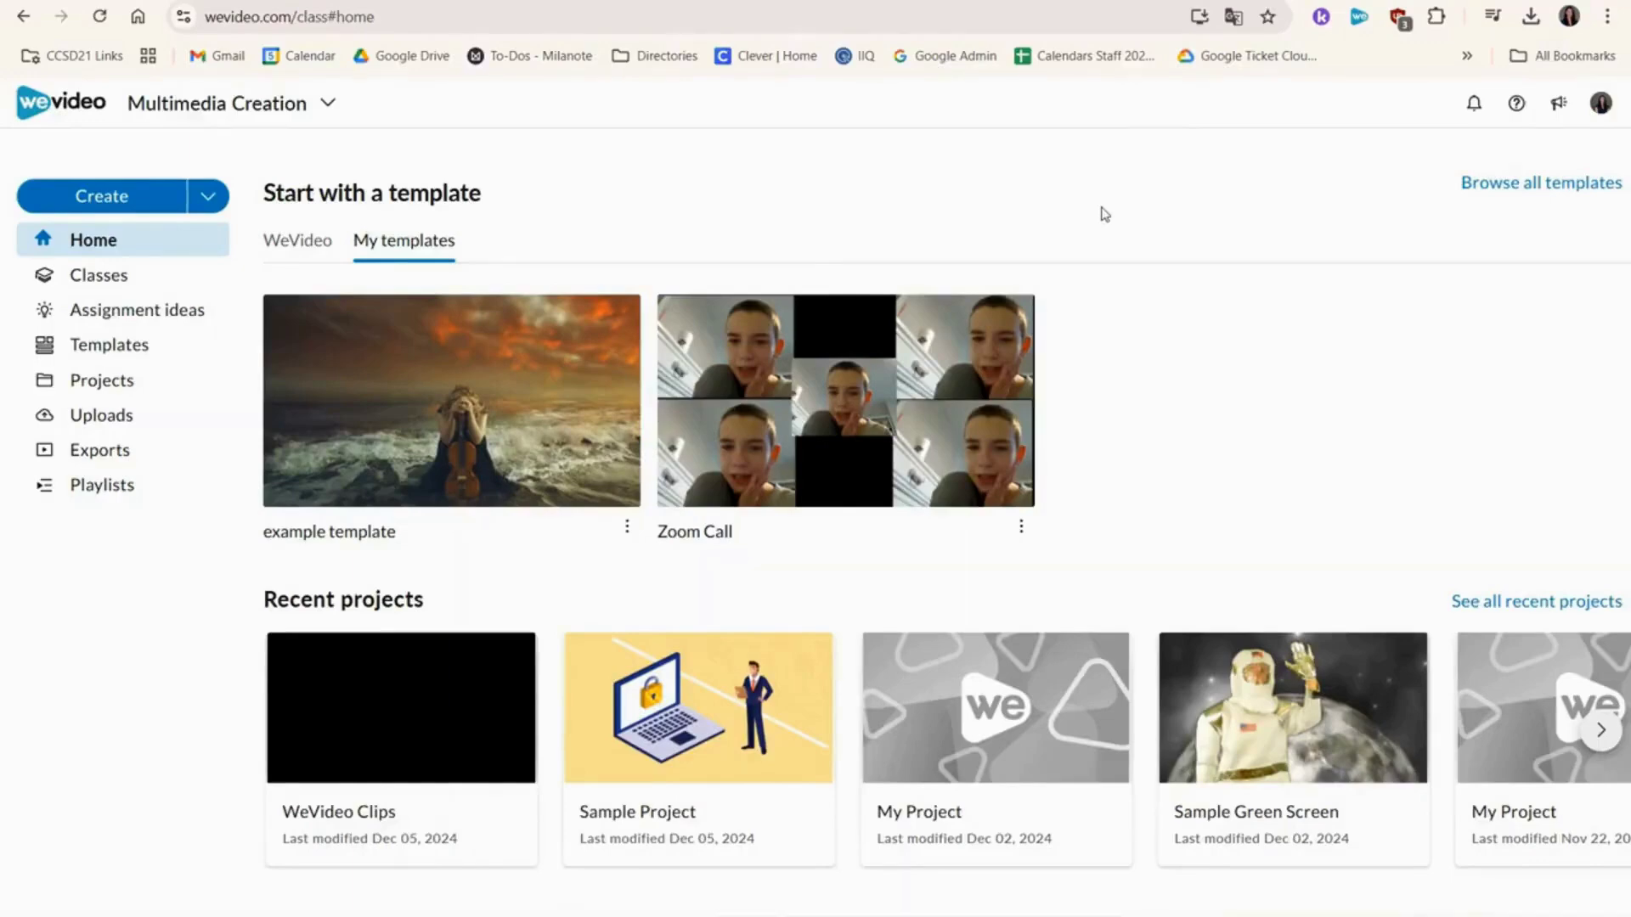
Create a new class from the Classes list and bring up its student invite options
click(156, 286)
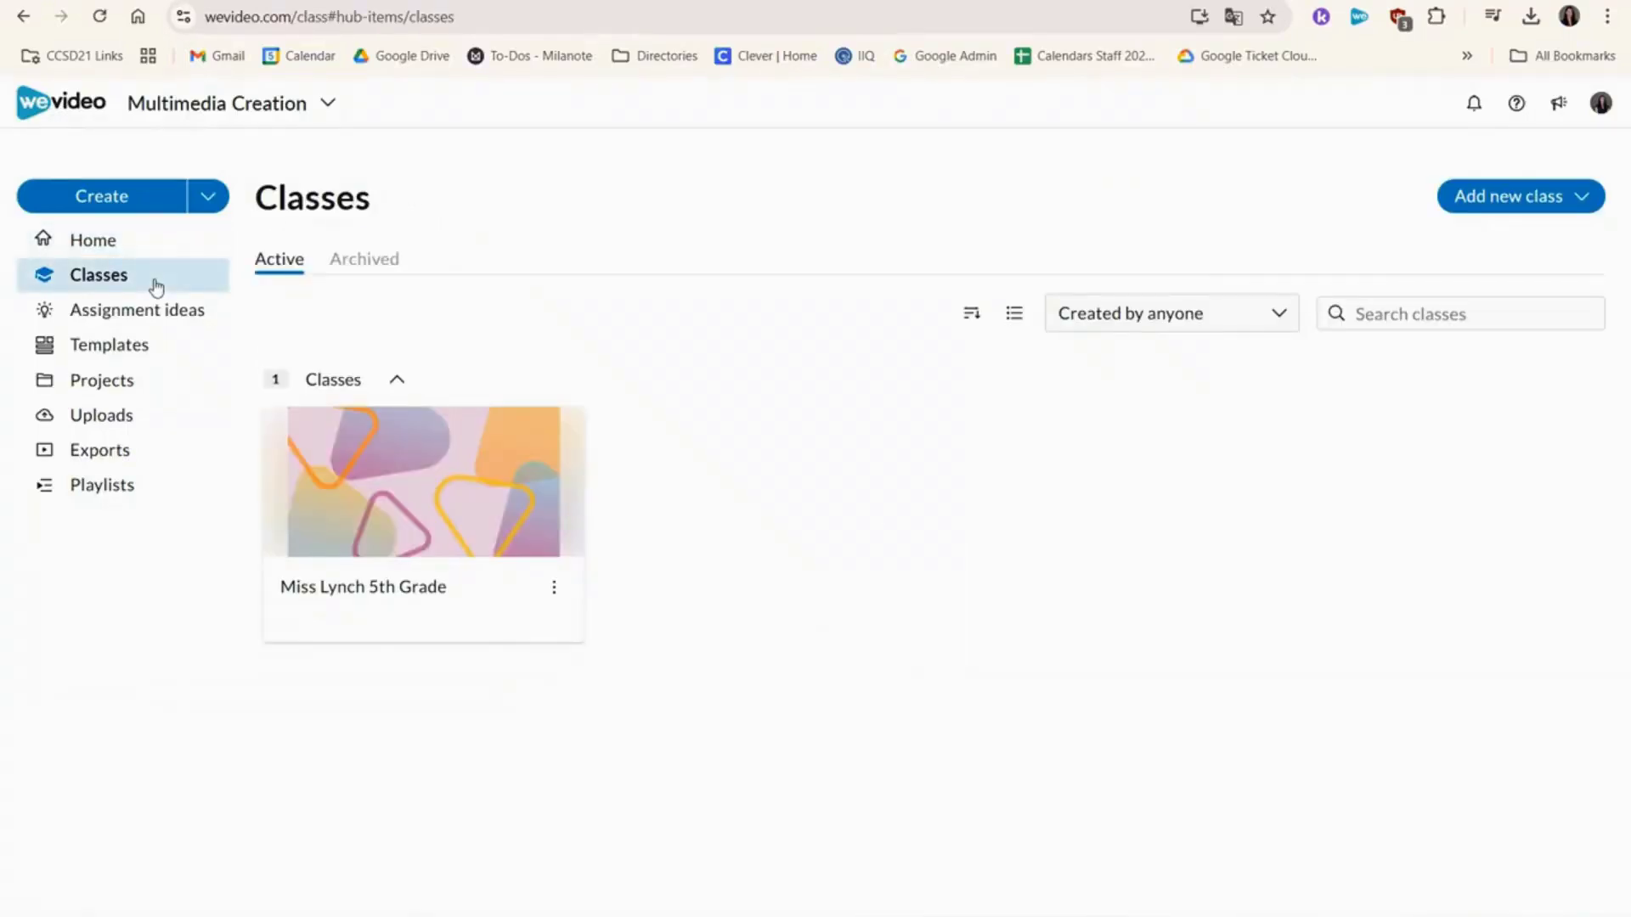
click(1467, 199)
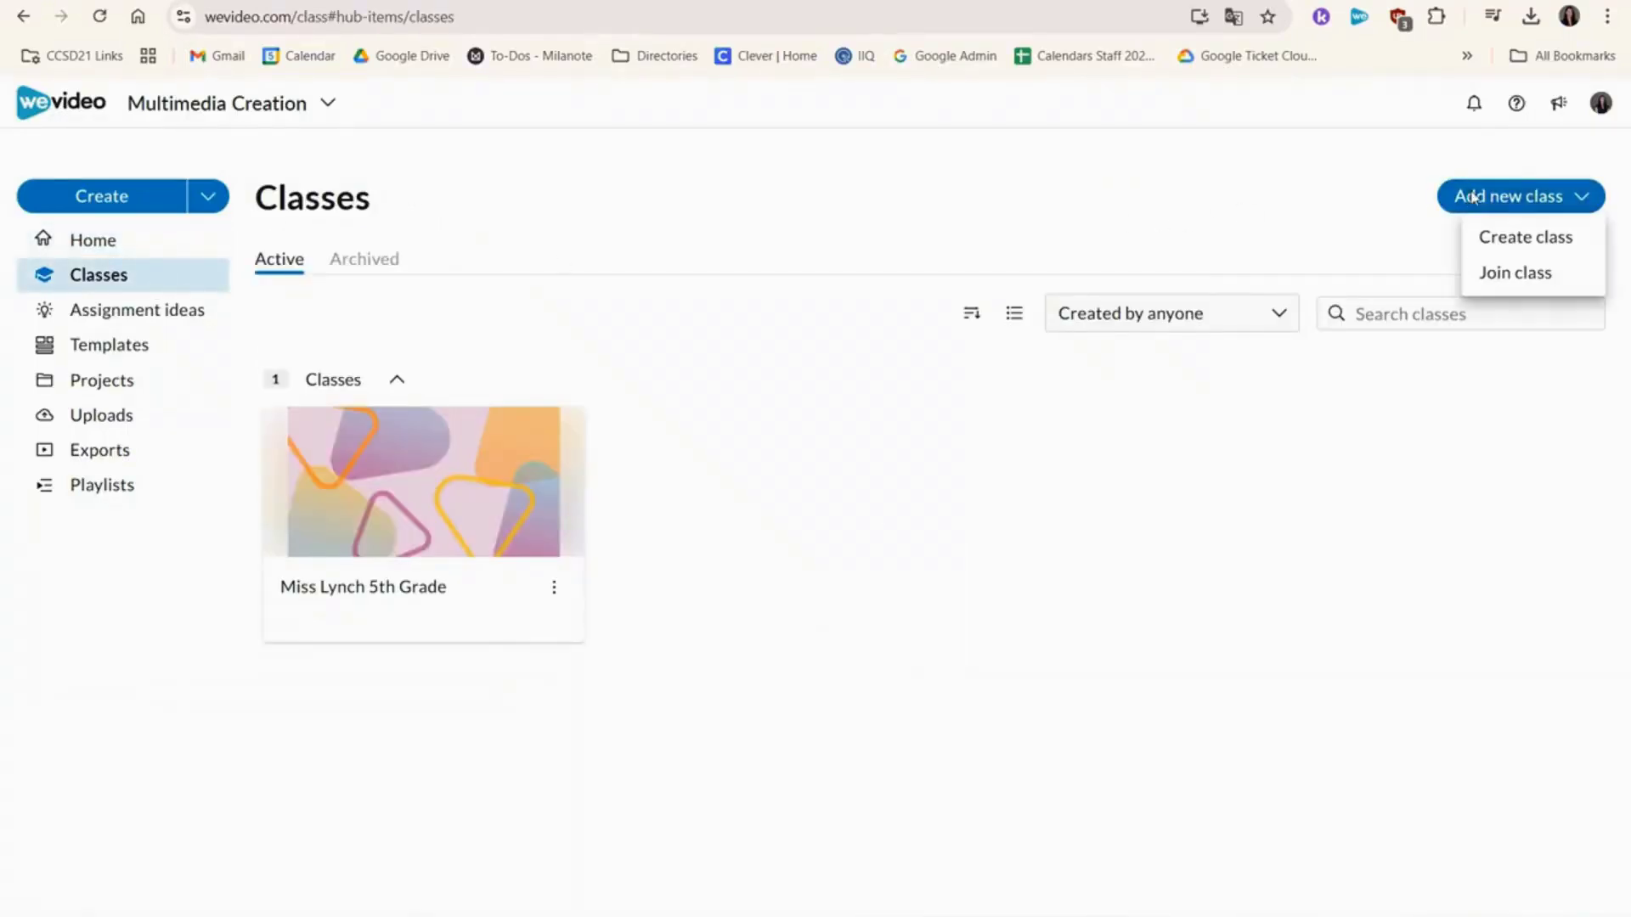
click(1593, 241)
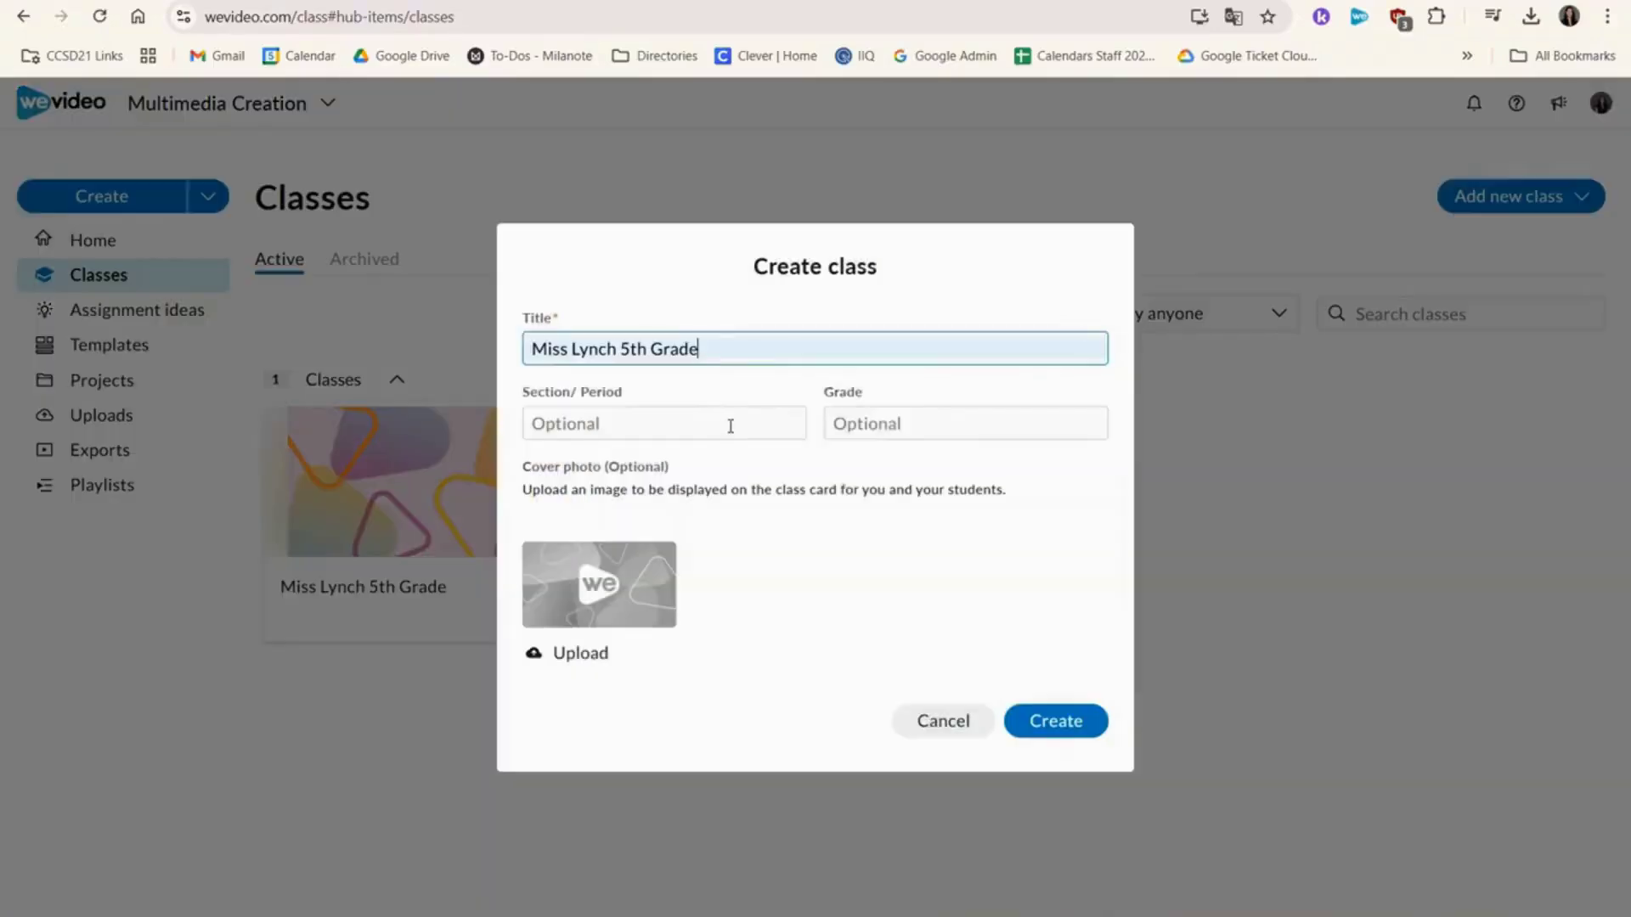
key(Return)
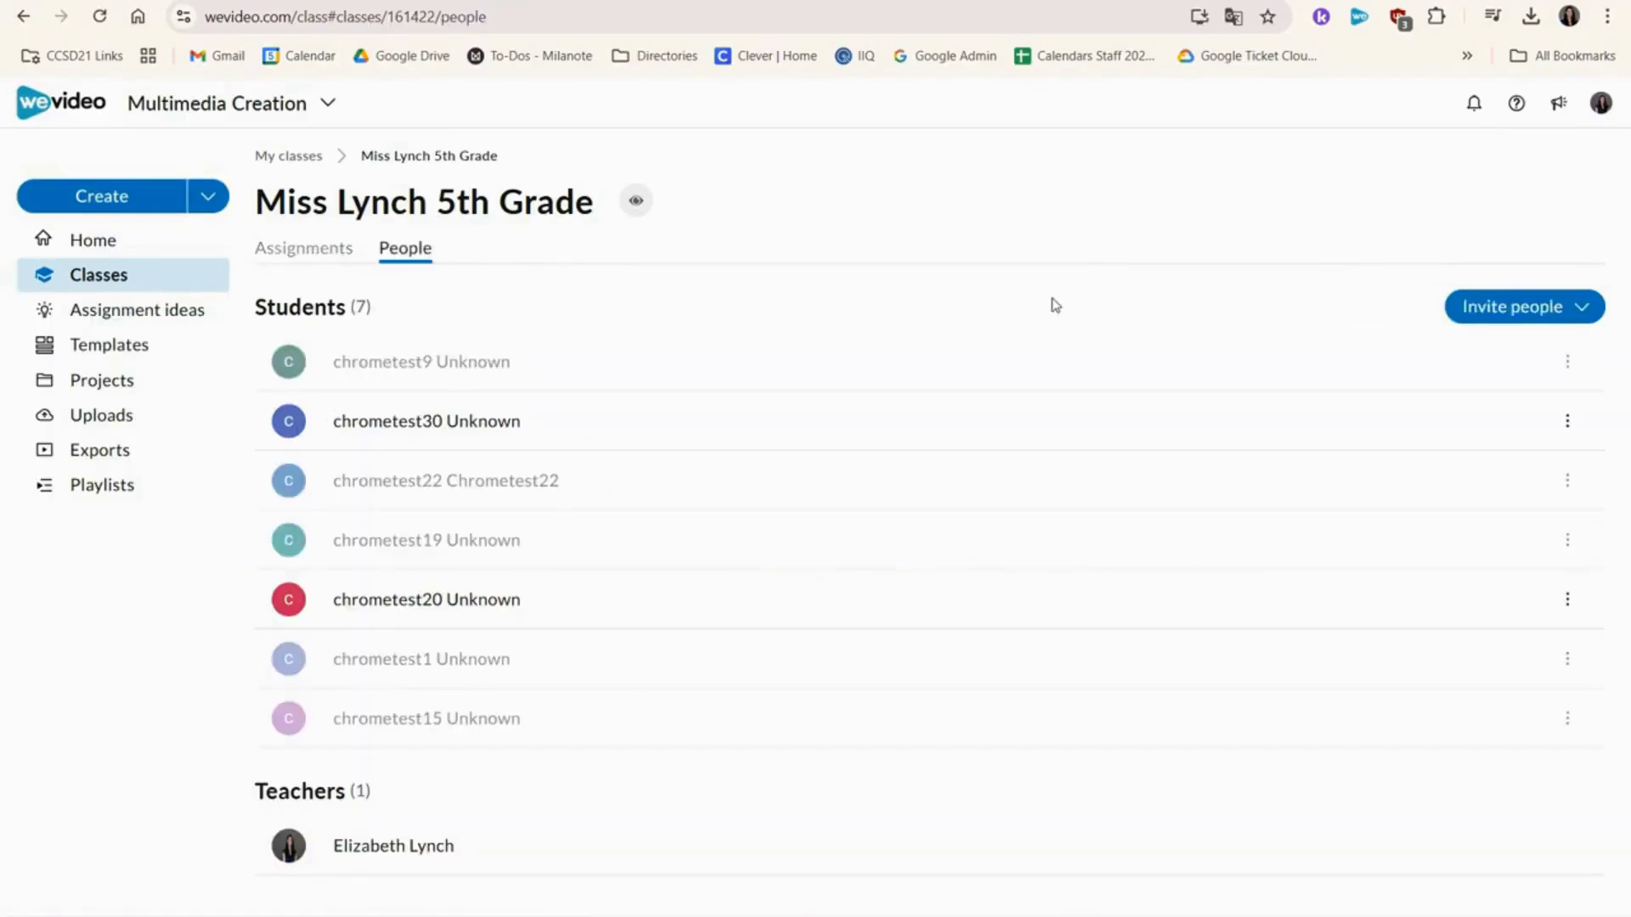
click(1542, 305)
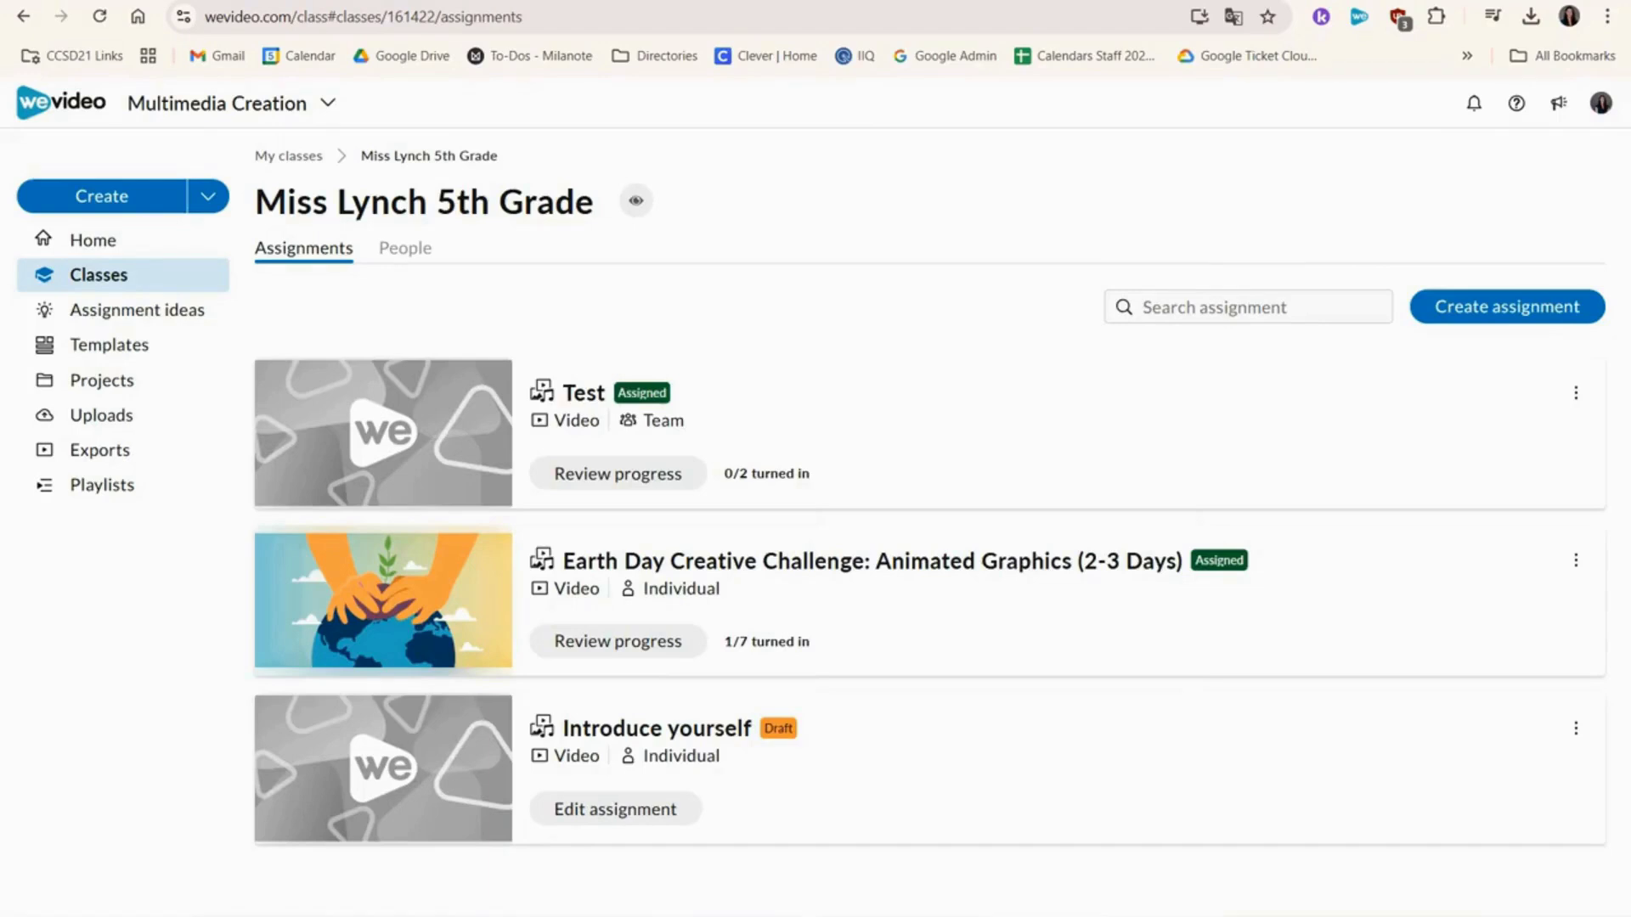
Create and assign an individual video assignment named Example, with a description, due Dec 06
click(1493, 322)
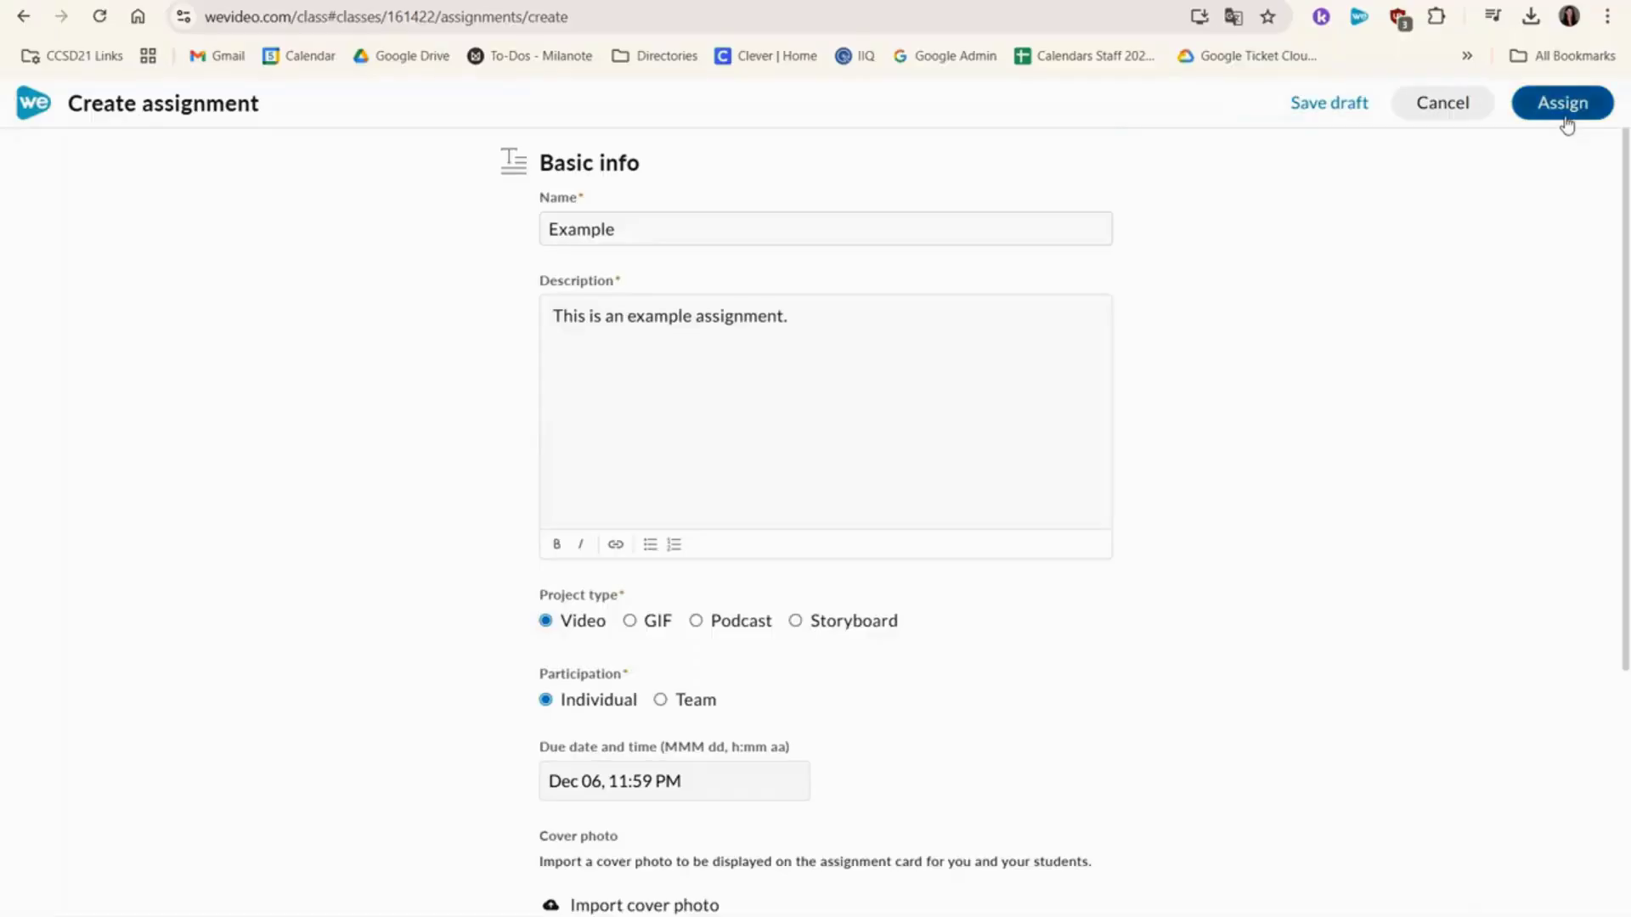
click(1563, 102)
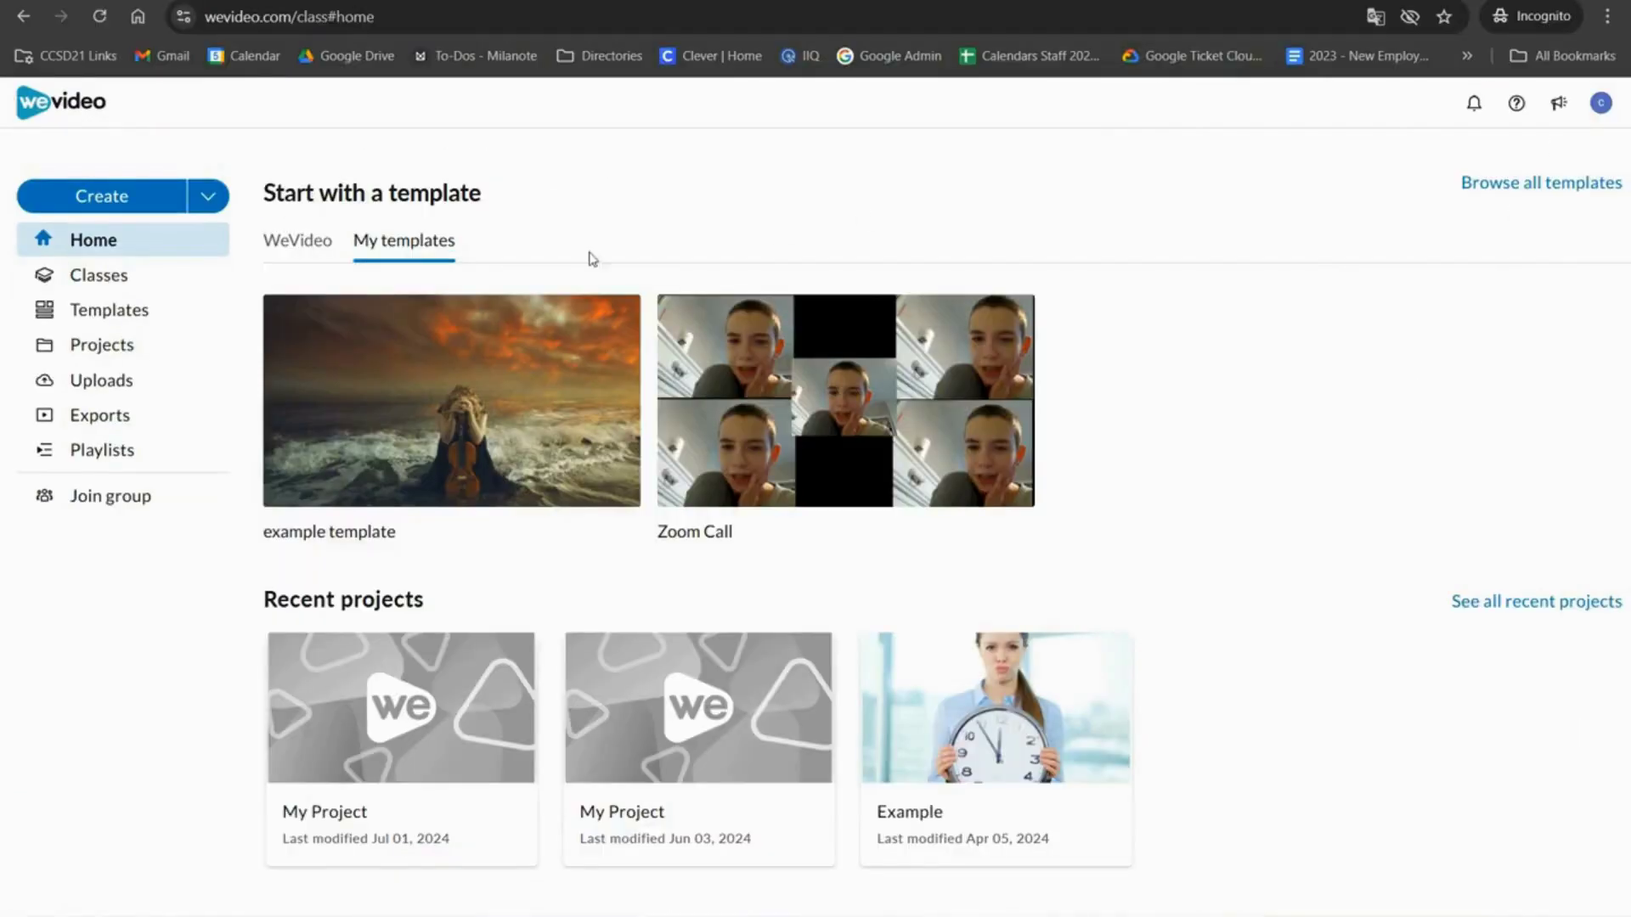
As a student, open Example in the 5th grade class and turn the video in to the teacher
click(125, 280)
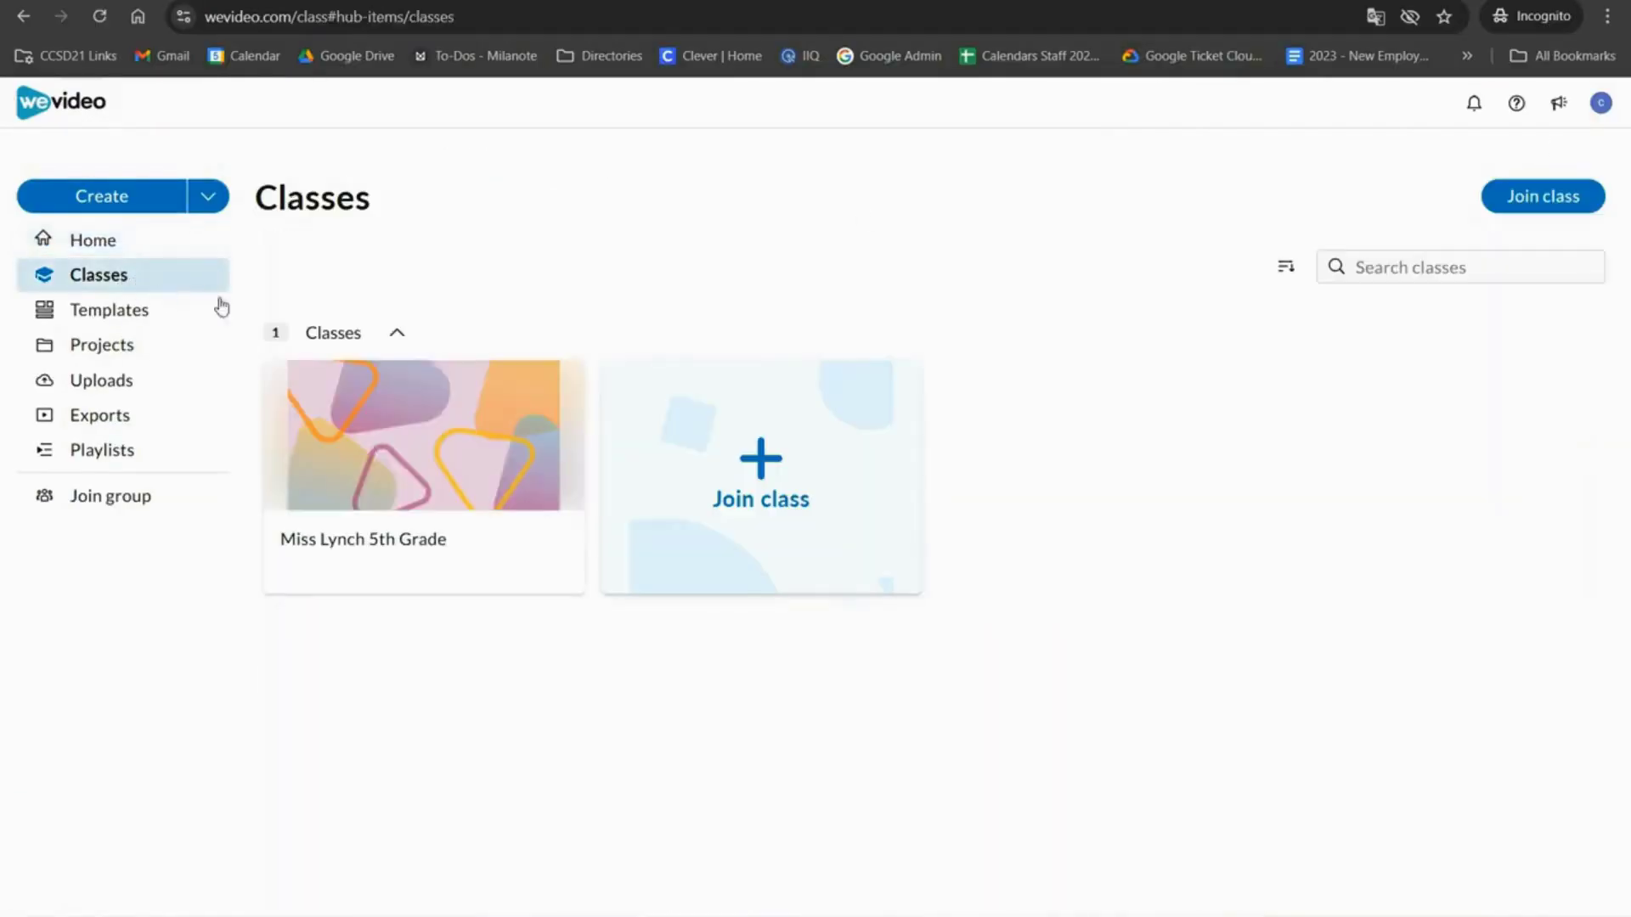
click(460, 451)
click(605, 406)
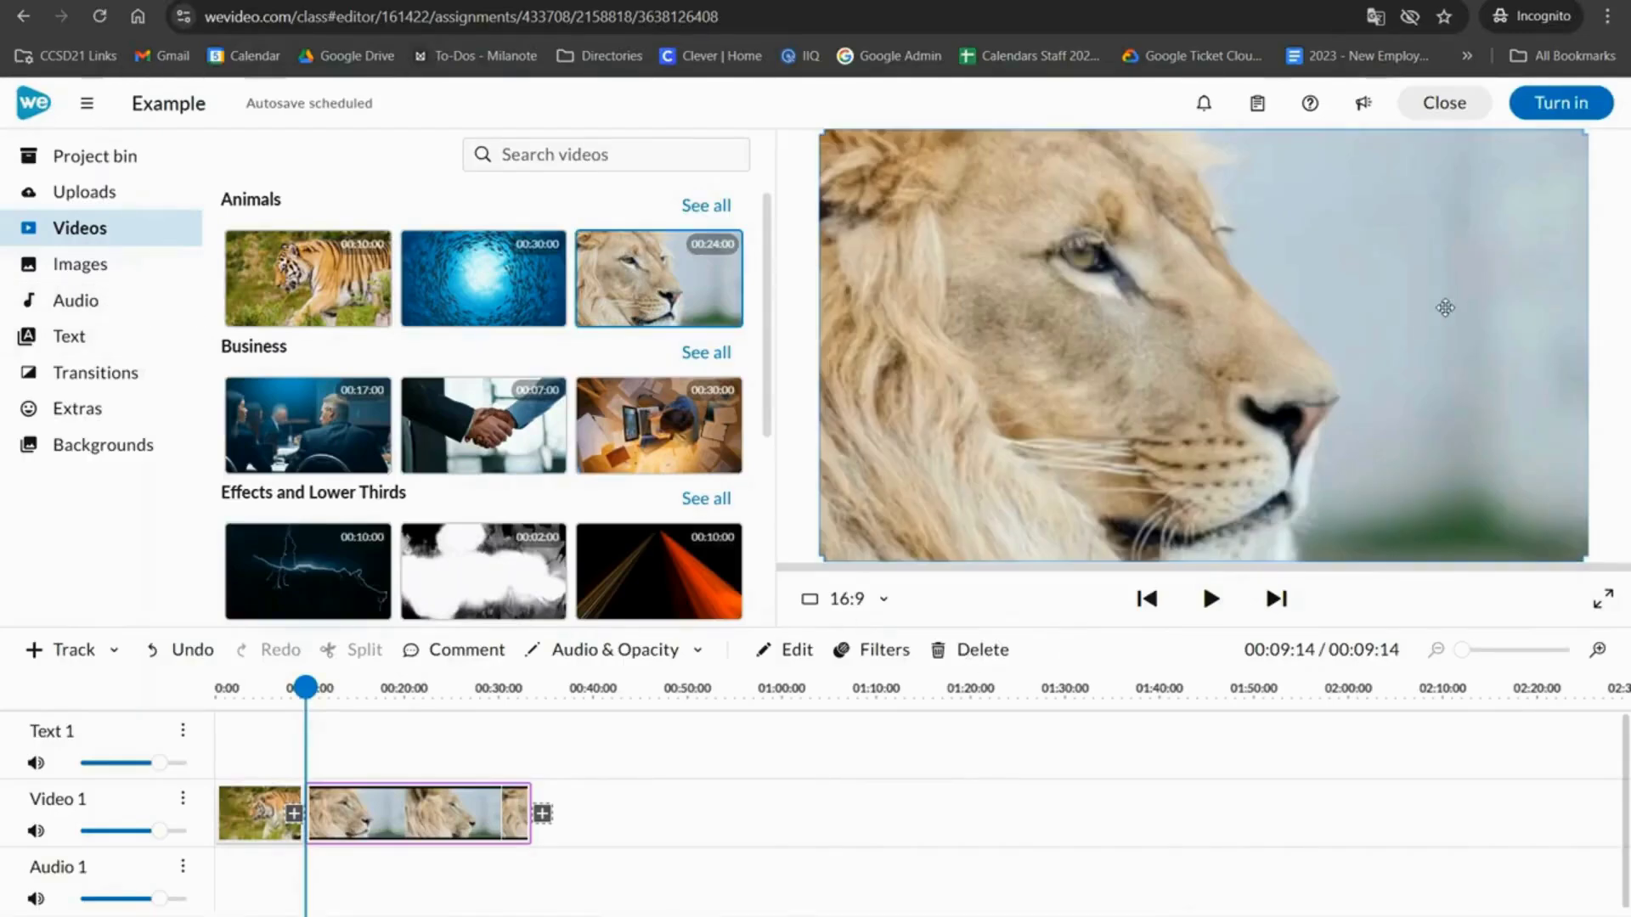
click(1581, 111)
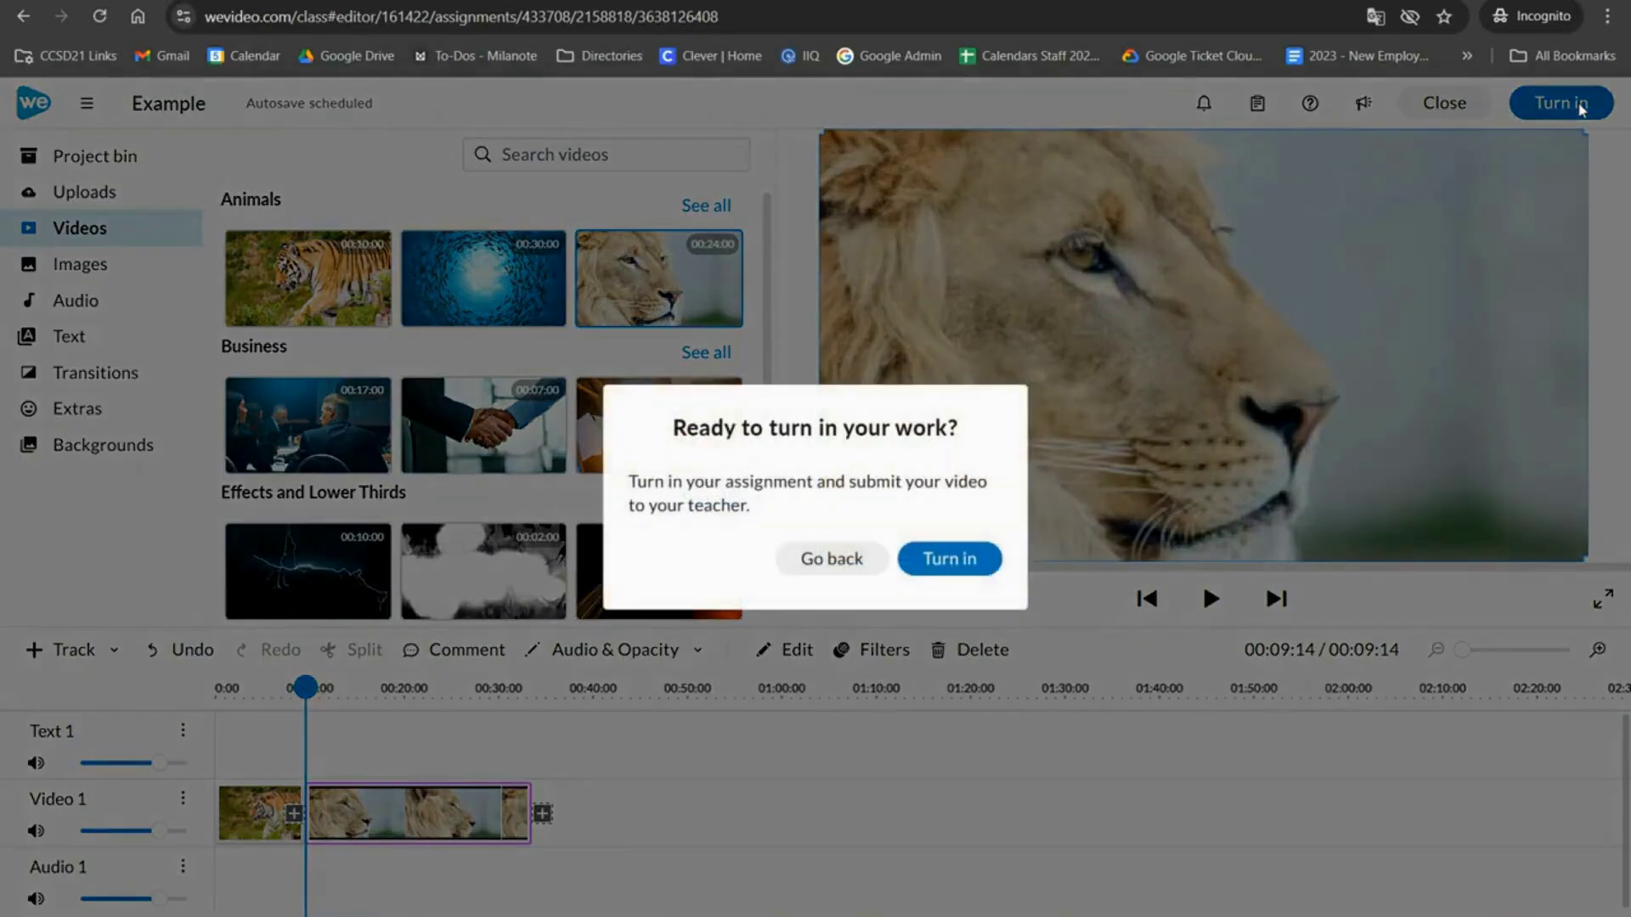
click(992, 559)
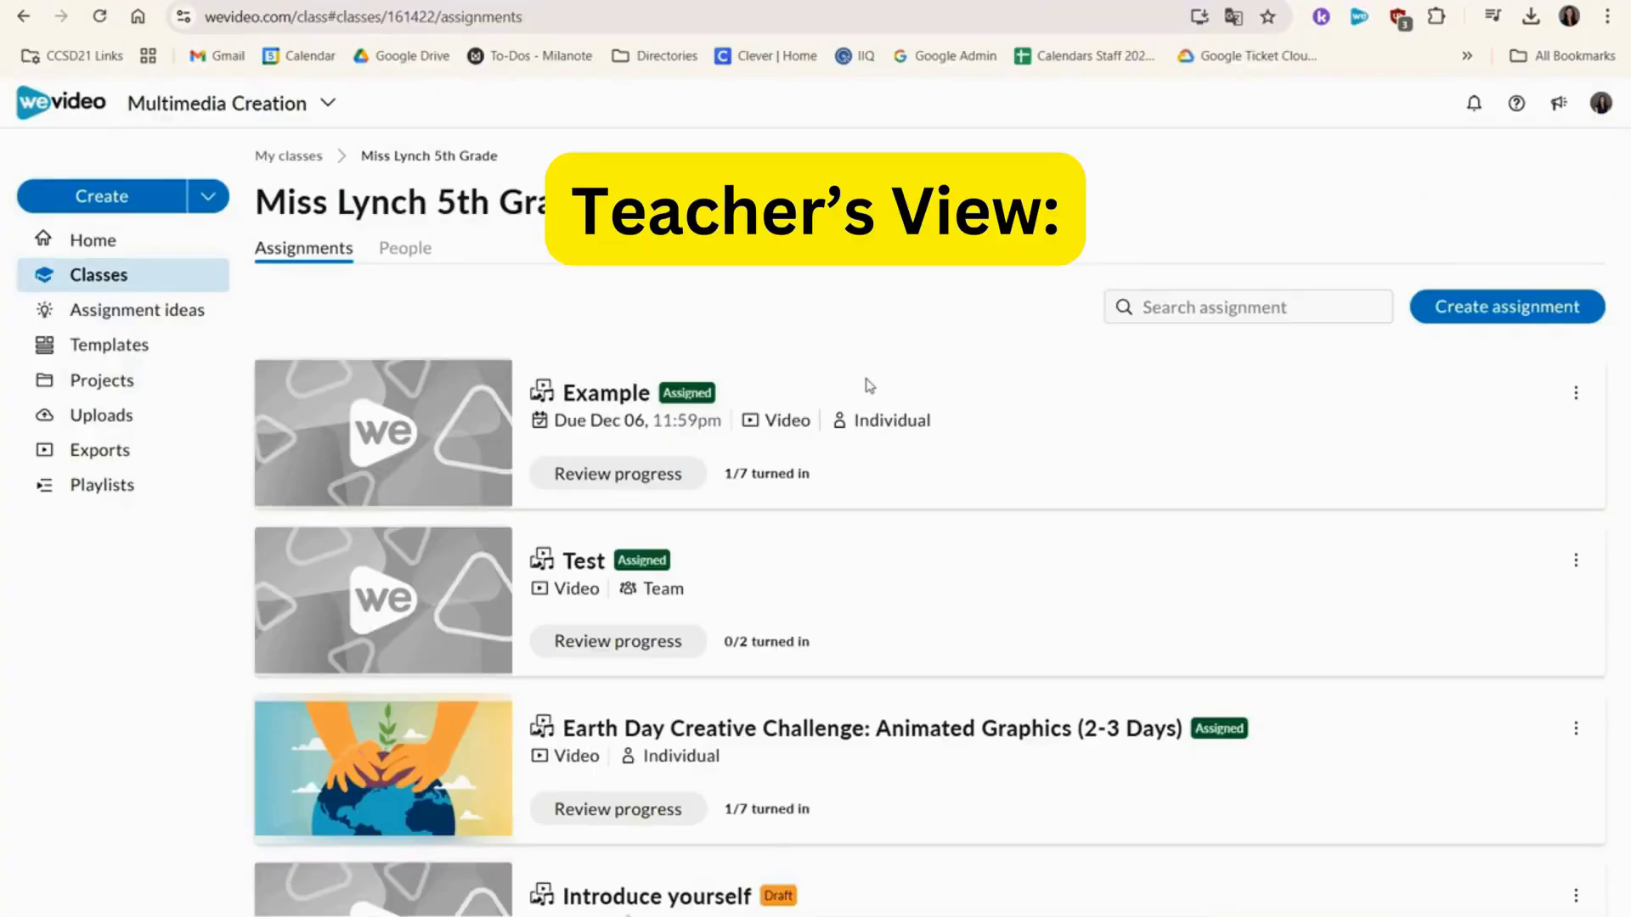
Review progress on the Example assignment to see who has turned it in
click(658, 478)
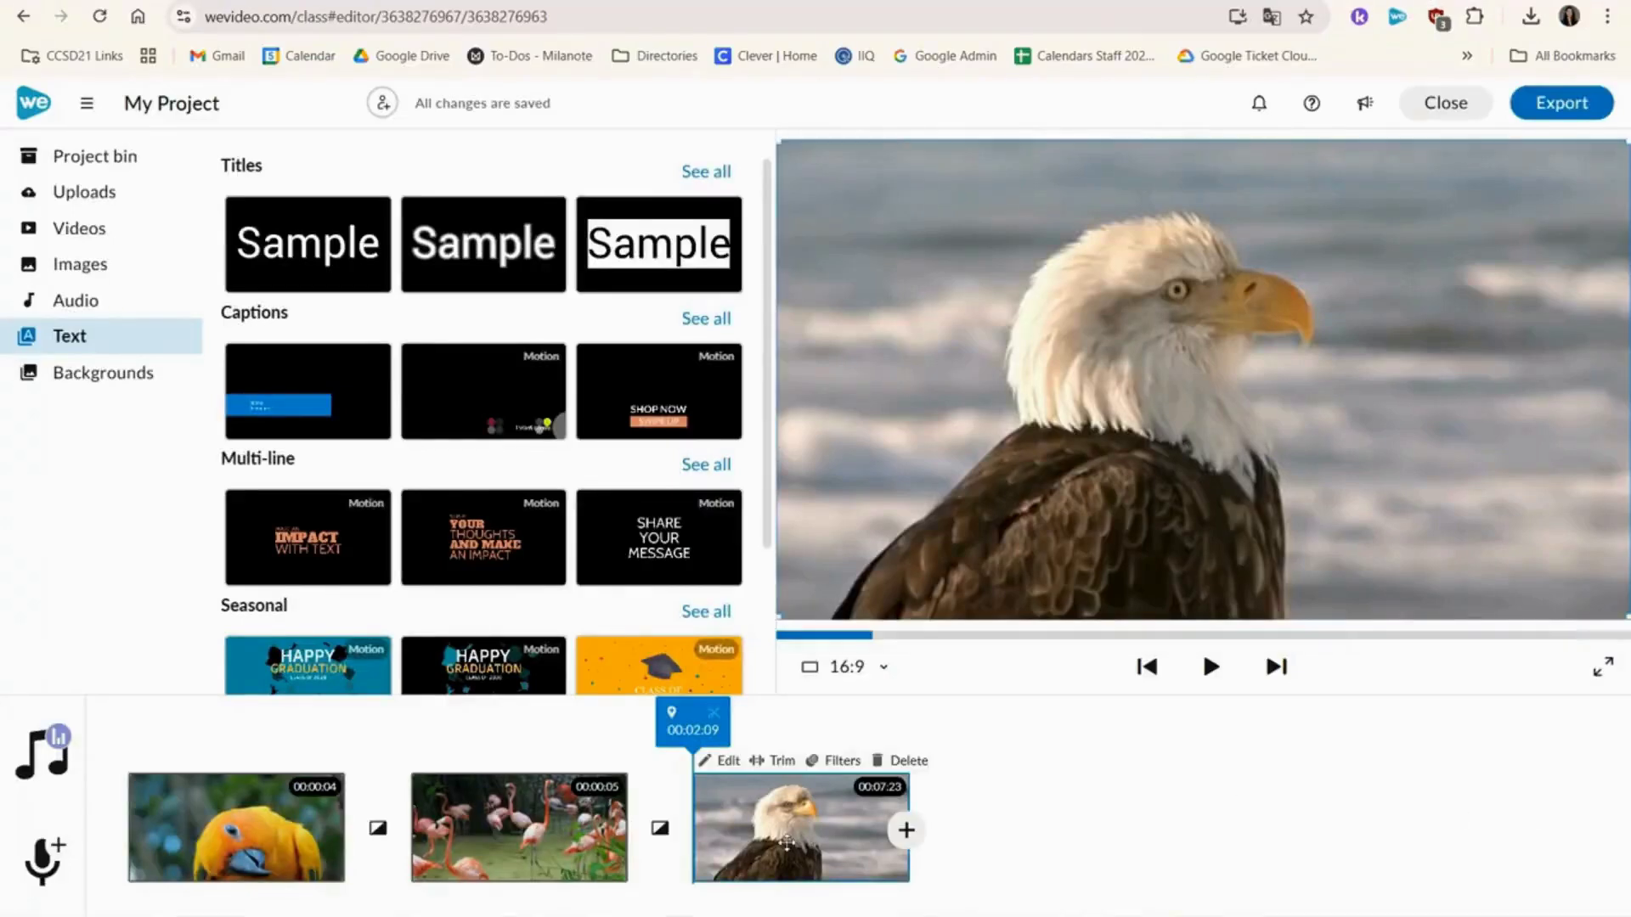
Trim the eagle clip, then start a new assignment form
click(776, 760)
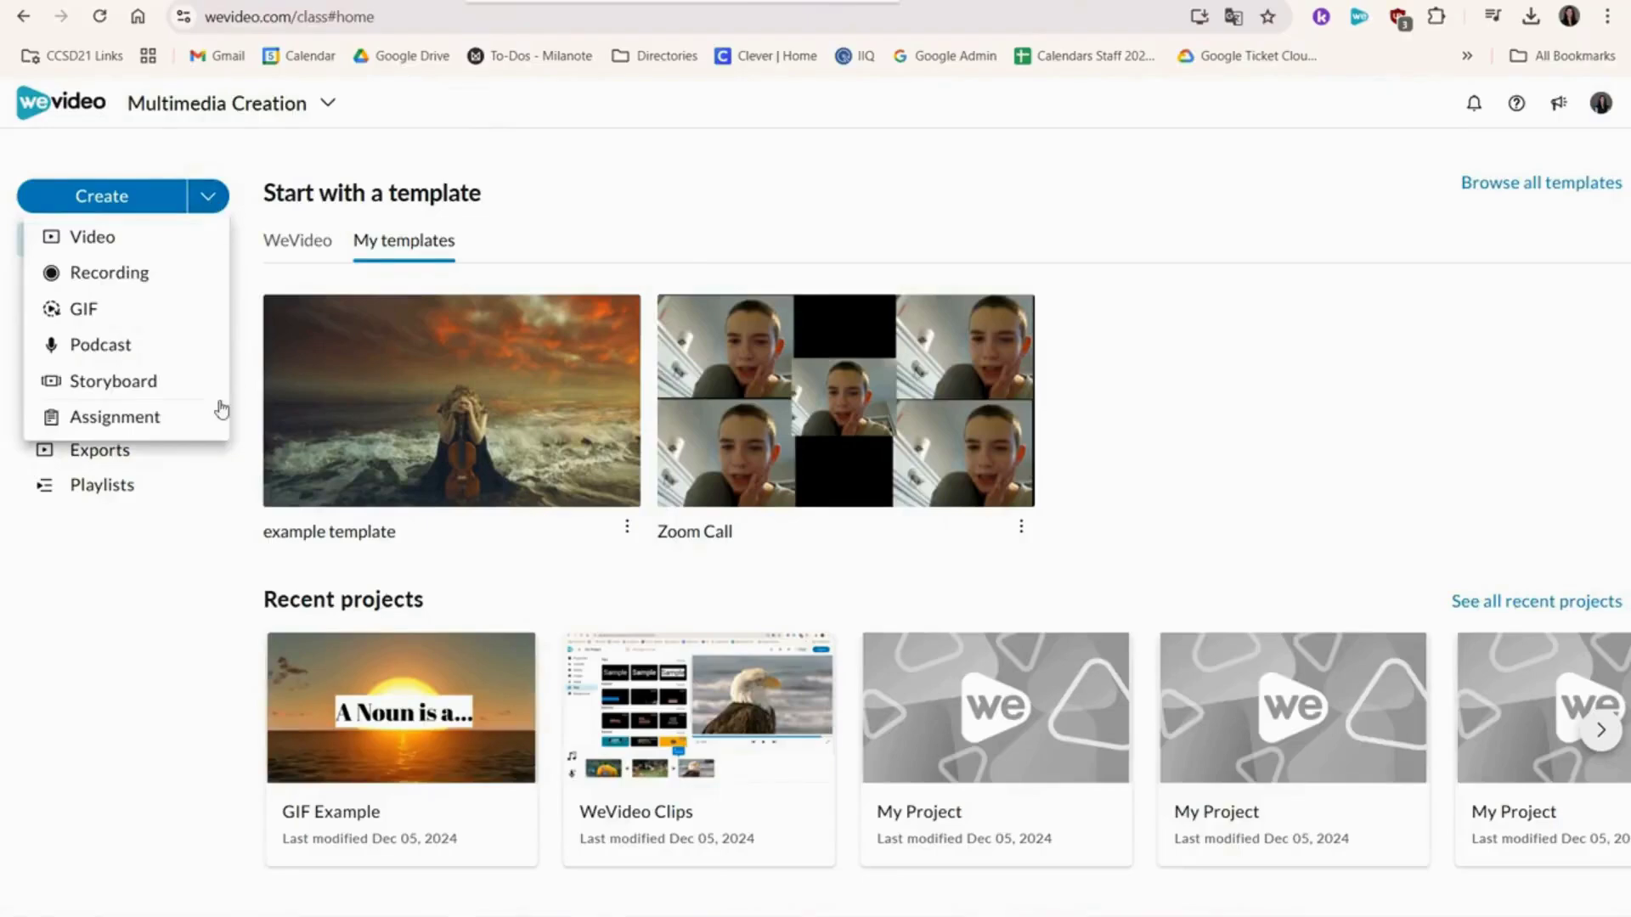
click(217, 416)
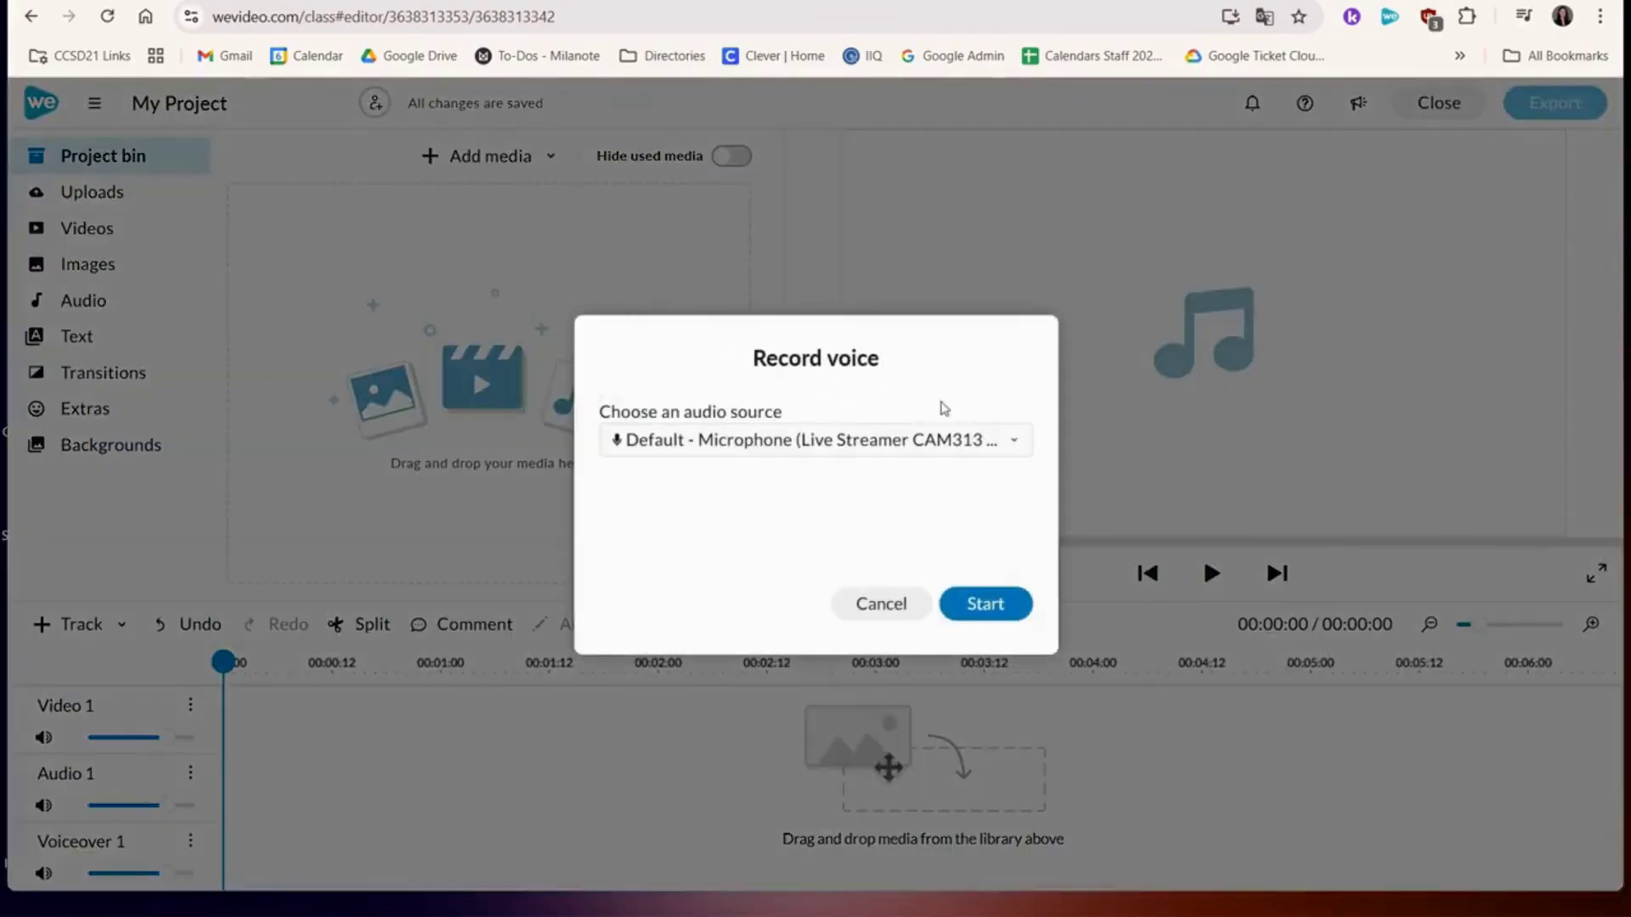
Record a Narrate voiceover, then start a webcam-and-screen recording sharing Entire Screen > Screen 1
click(1005, 603)
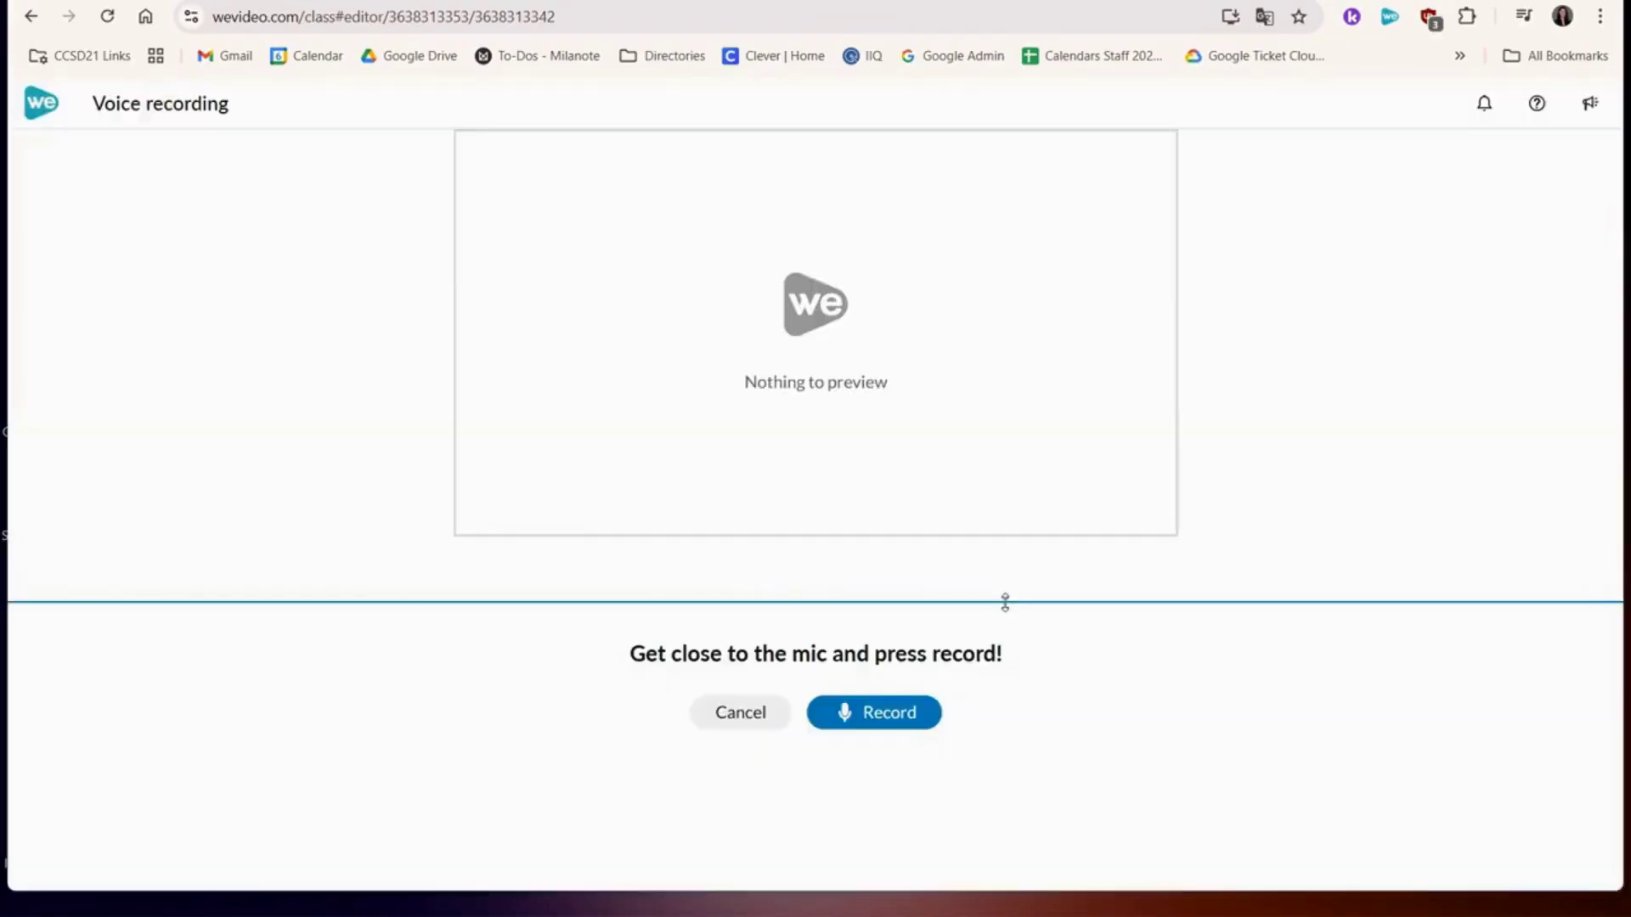
click(932, 716)
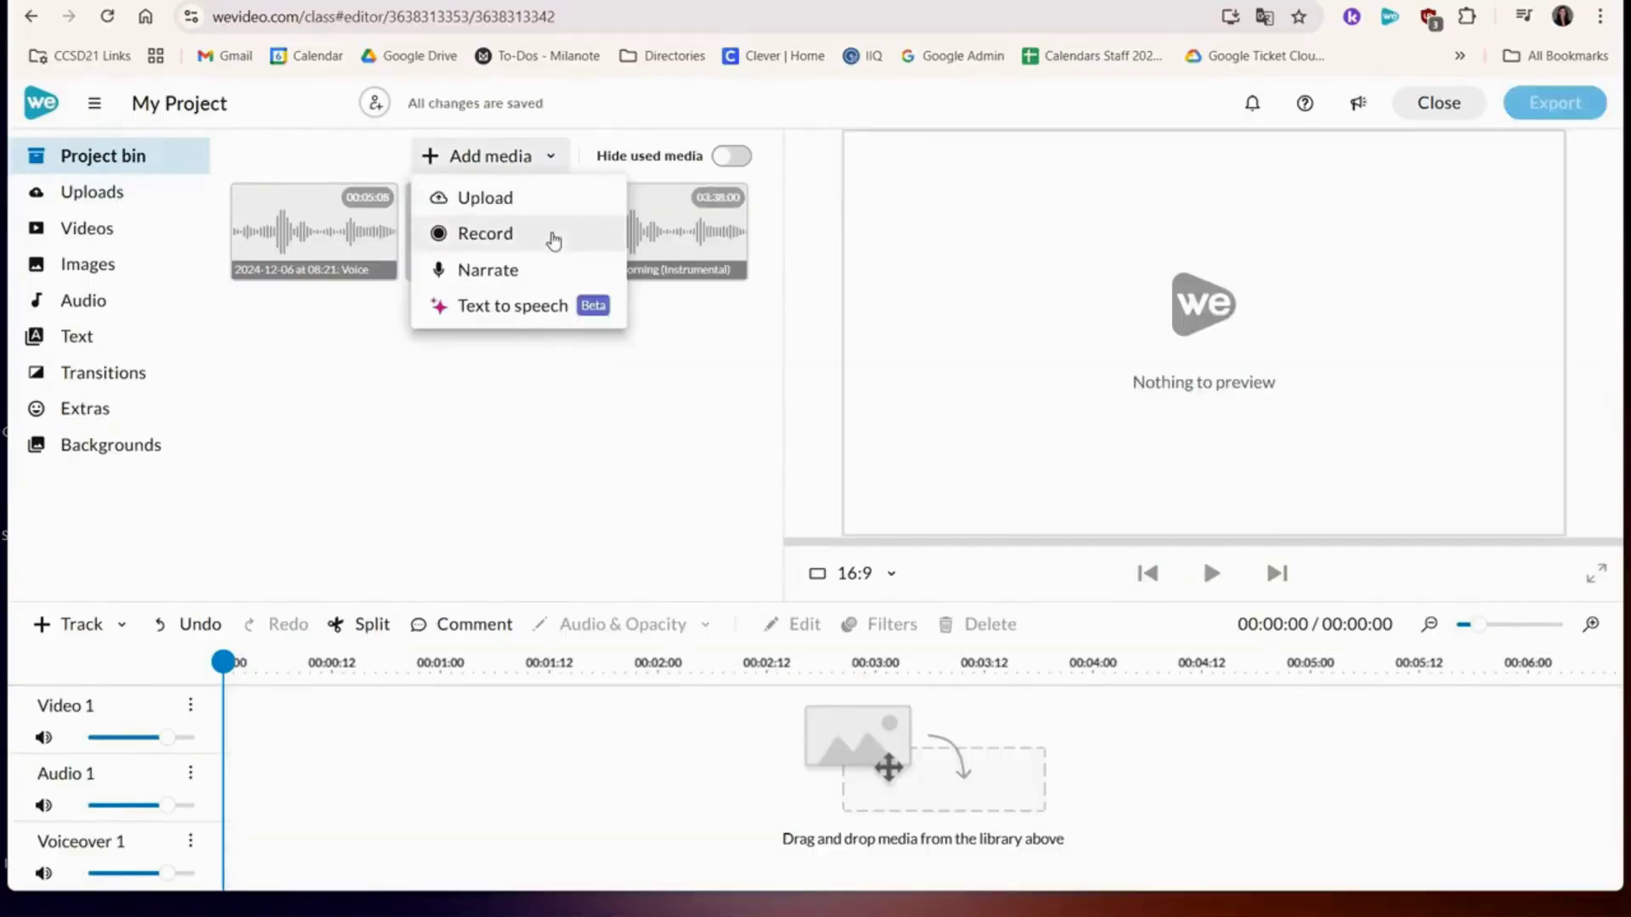
click(476, 231)
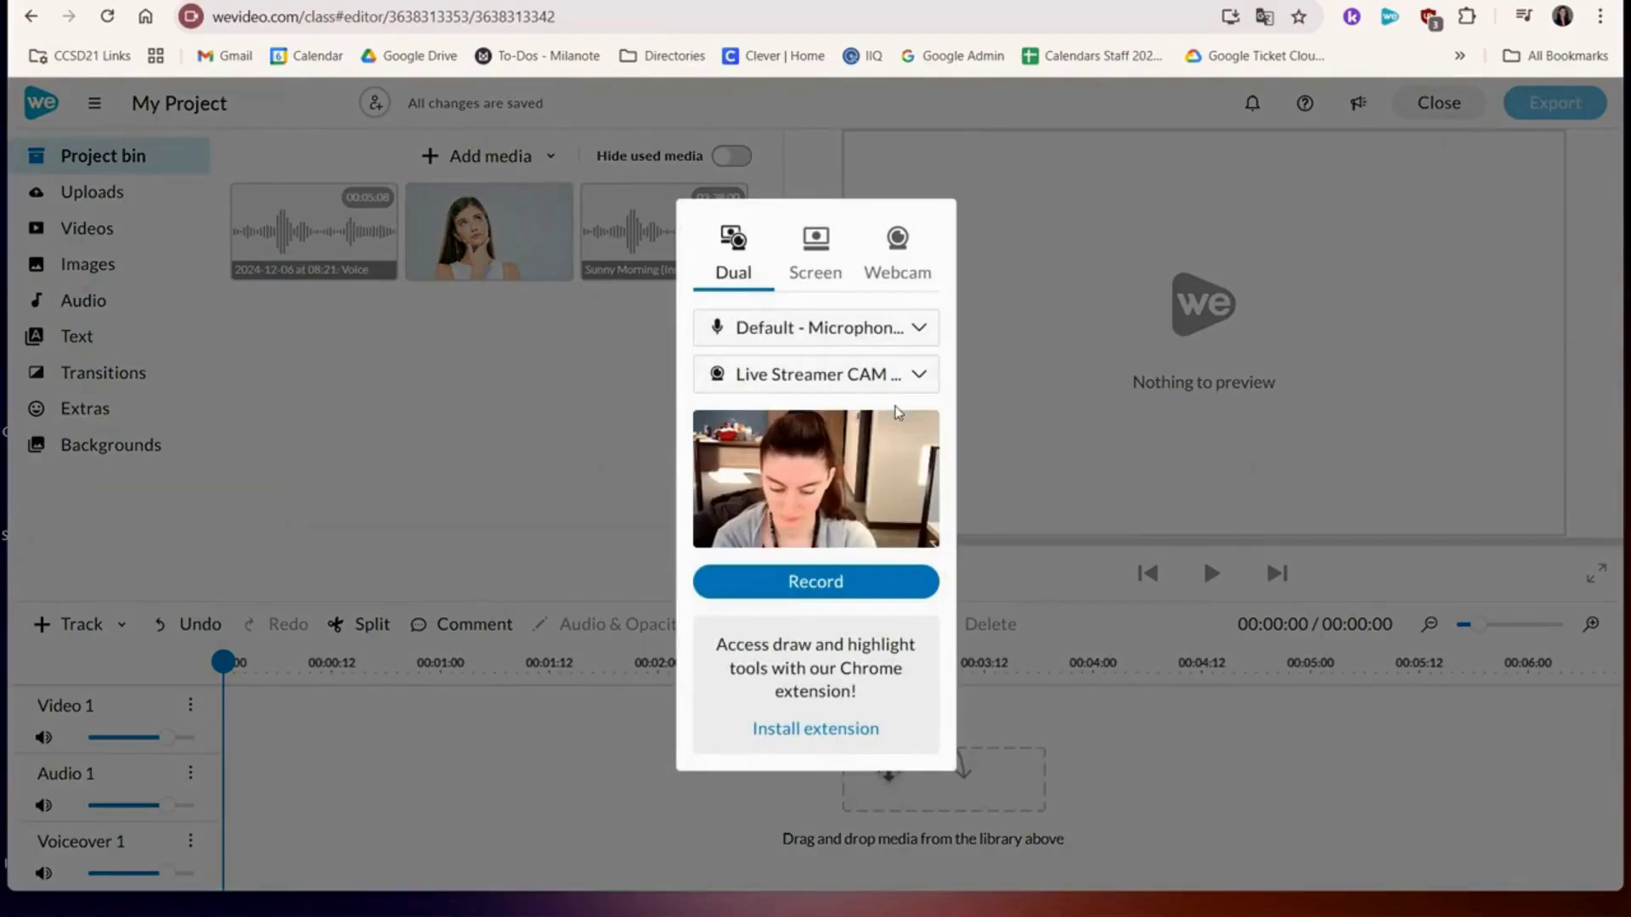
click(883, 586)
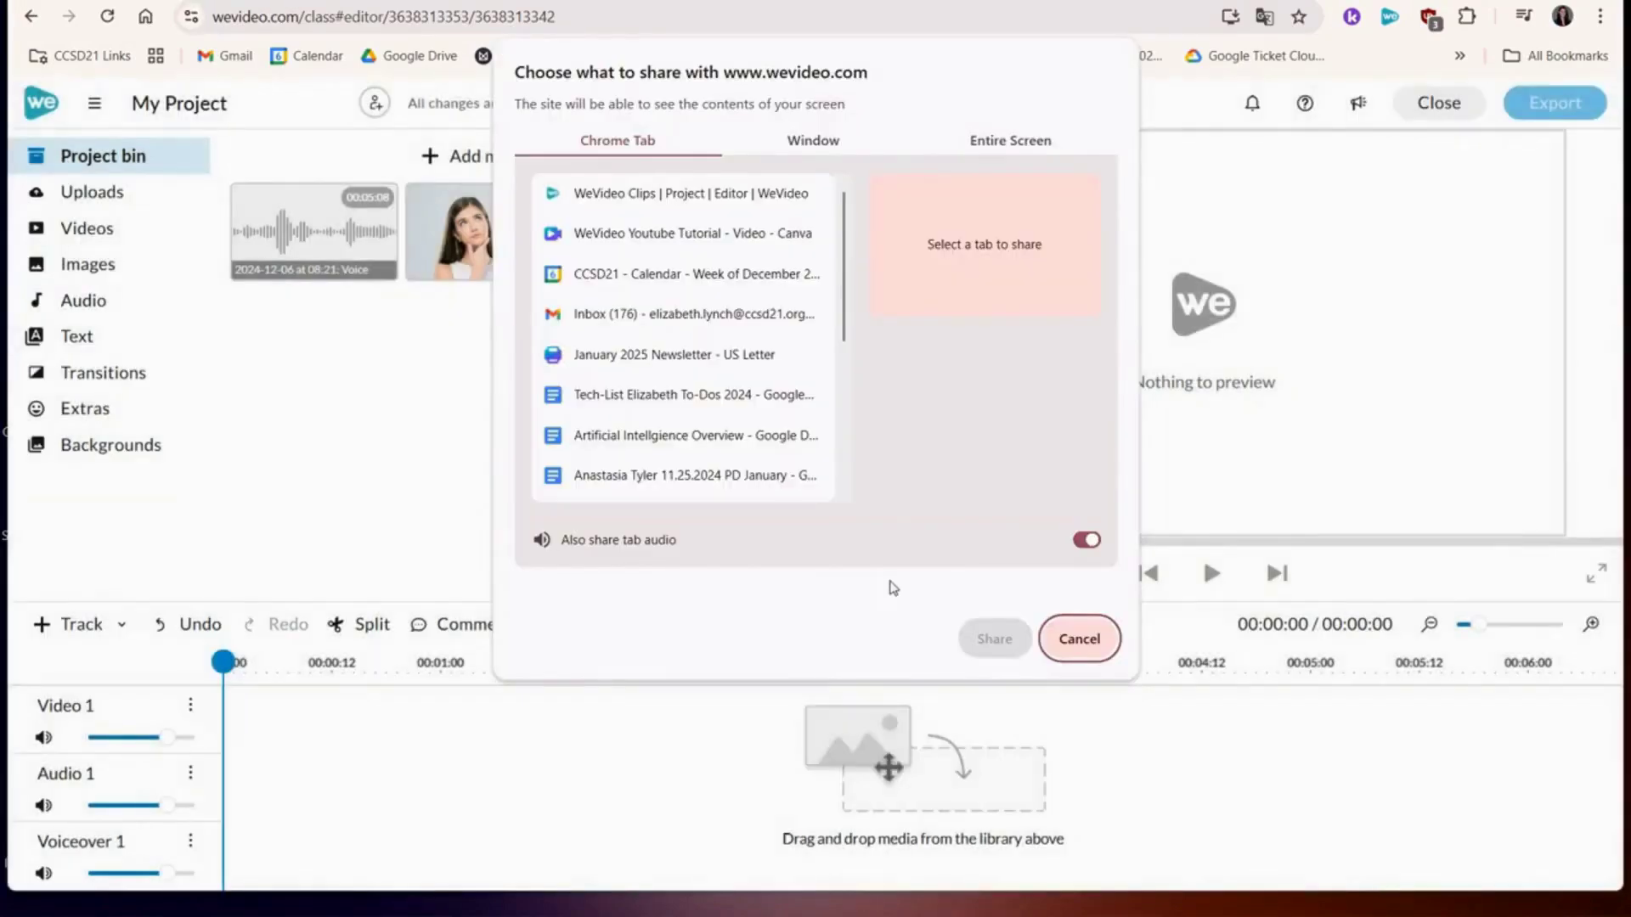
click(989, 143)
click(807, 401)
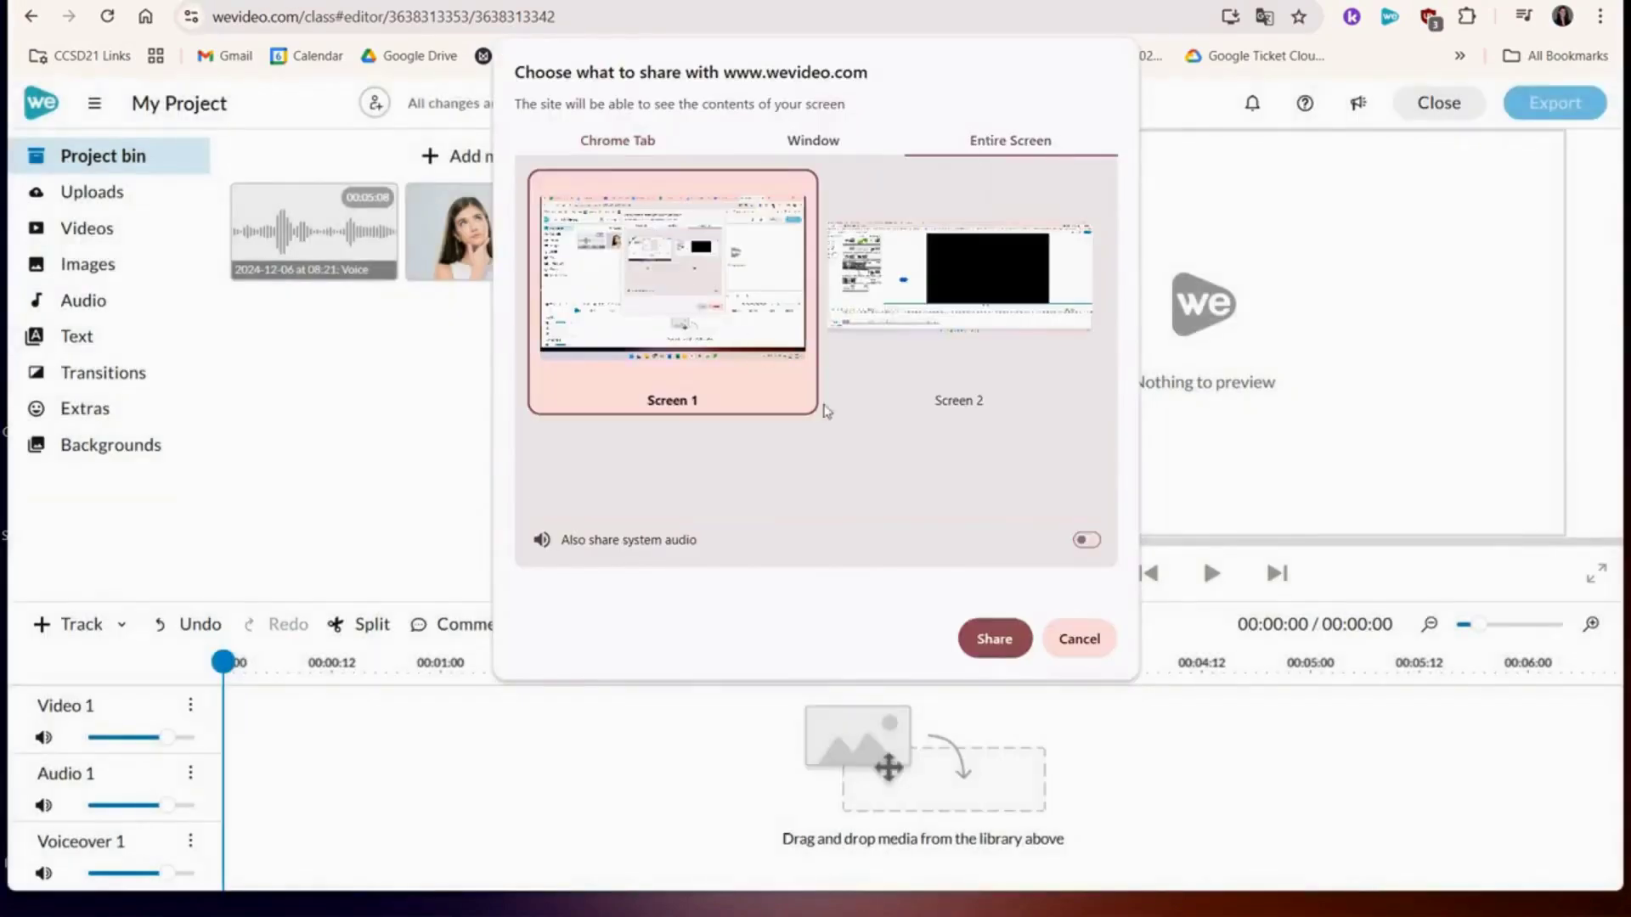
click(995, 643)
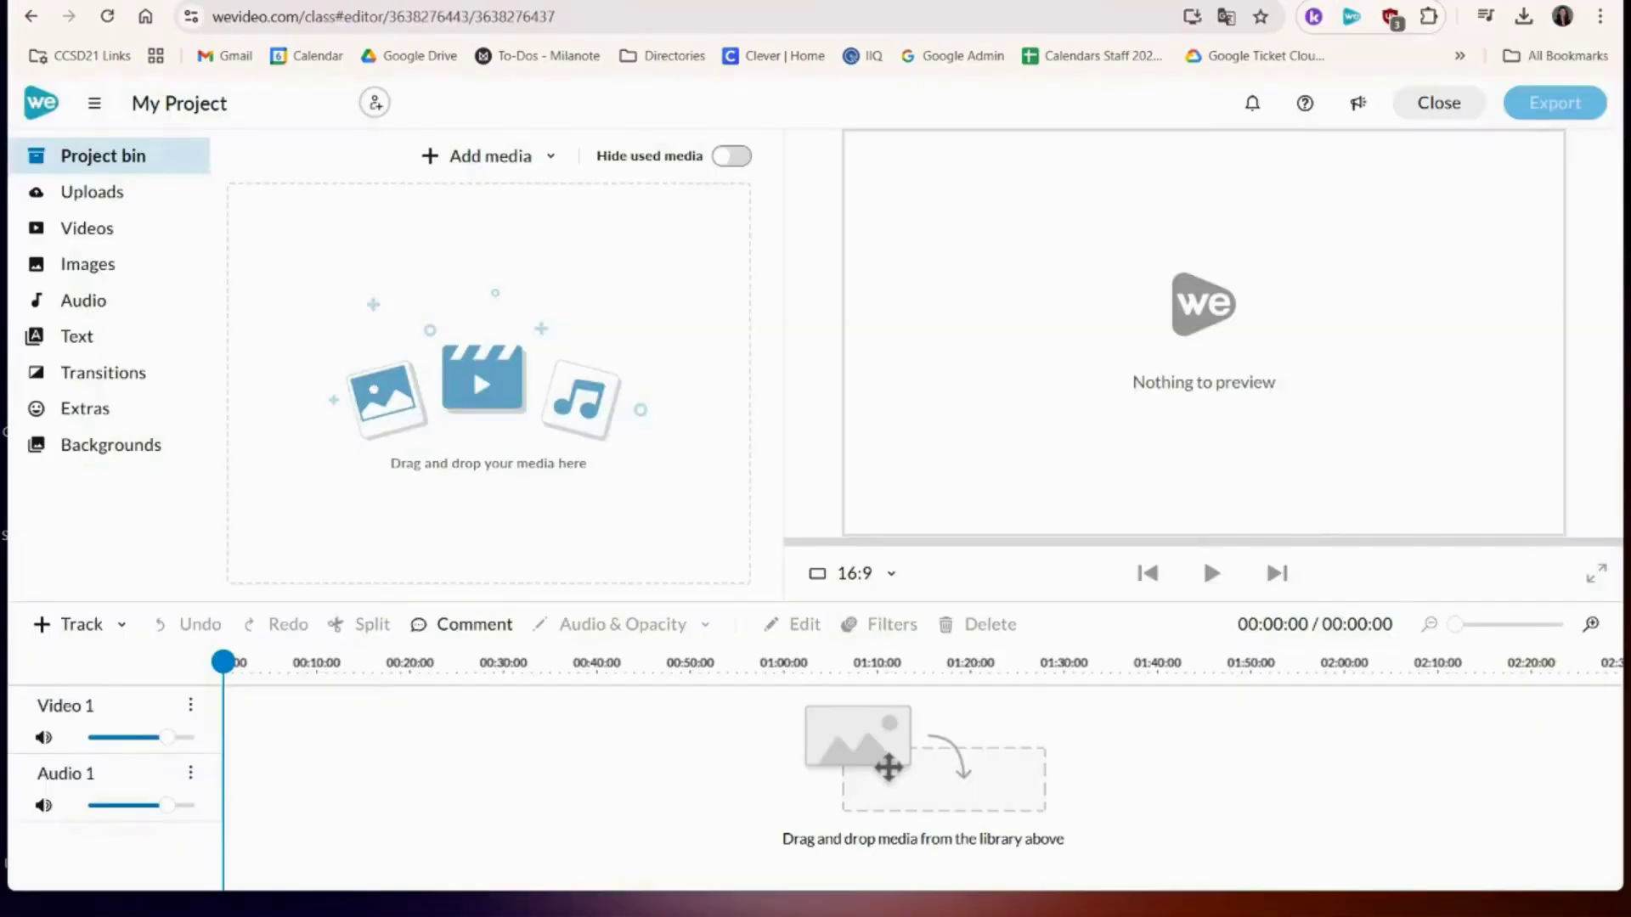
Generate Text to speech audio of 'Hello, this is an example.' using the Matthew voice
click(528, 158)
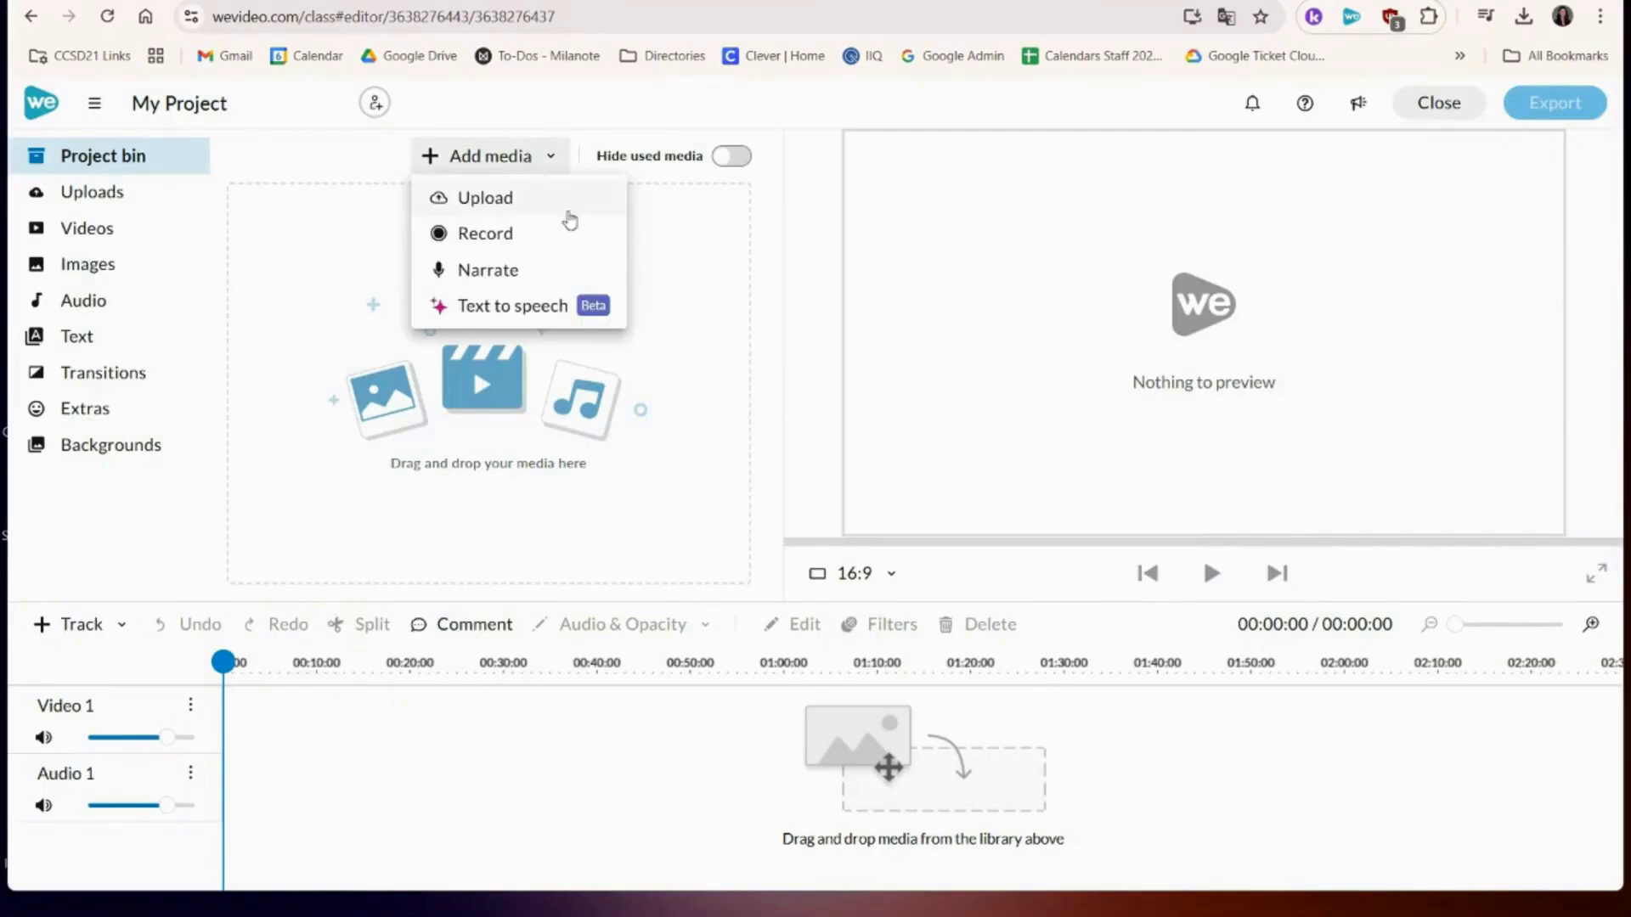
click(600, 310)
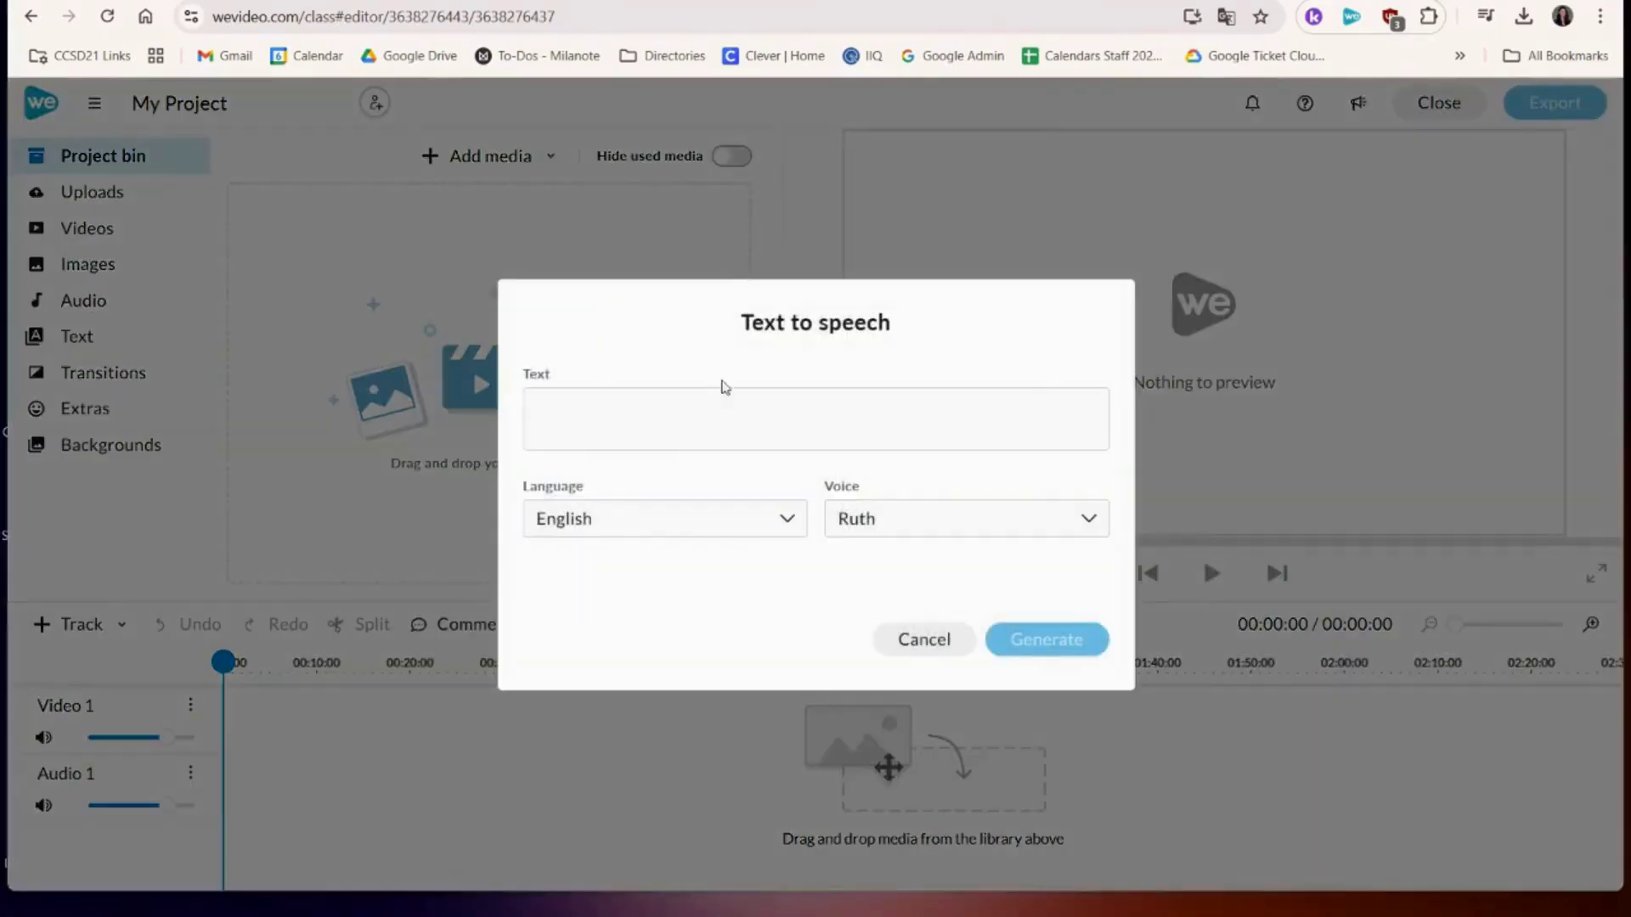
click(755, 420)
text(Hello, this is an example.)
click(1087, 520)
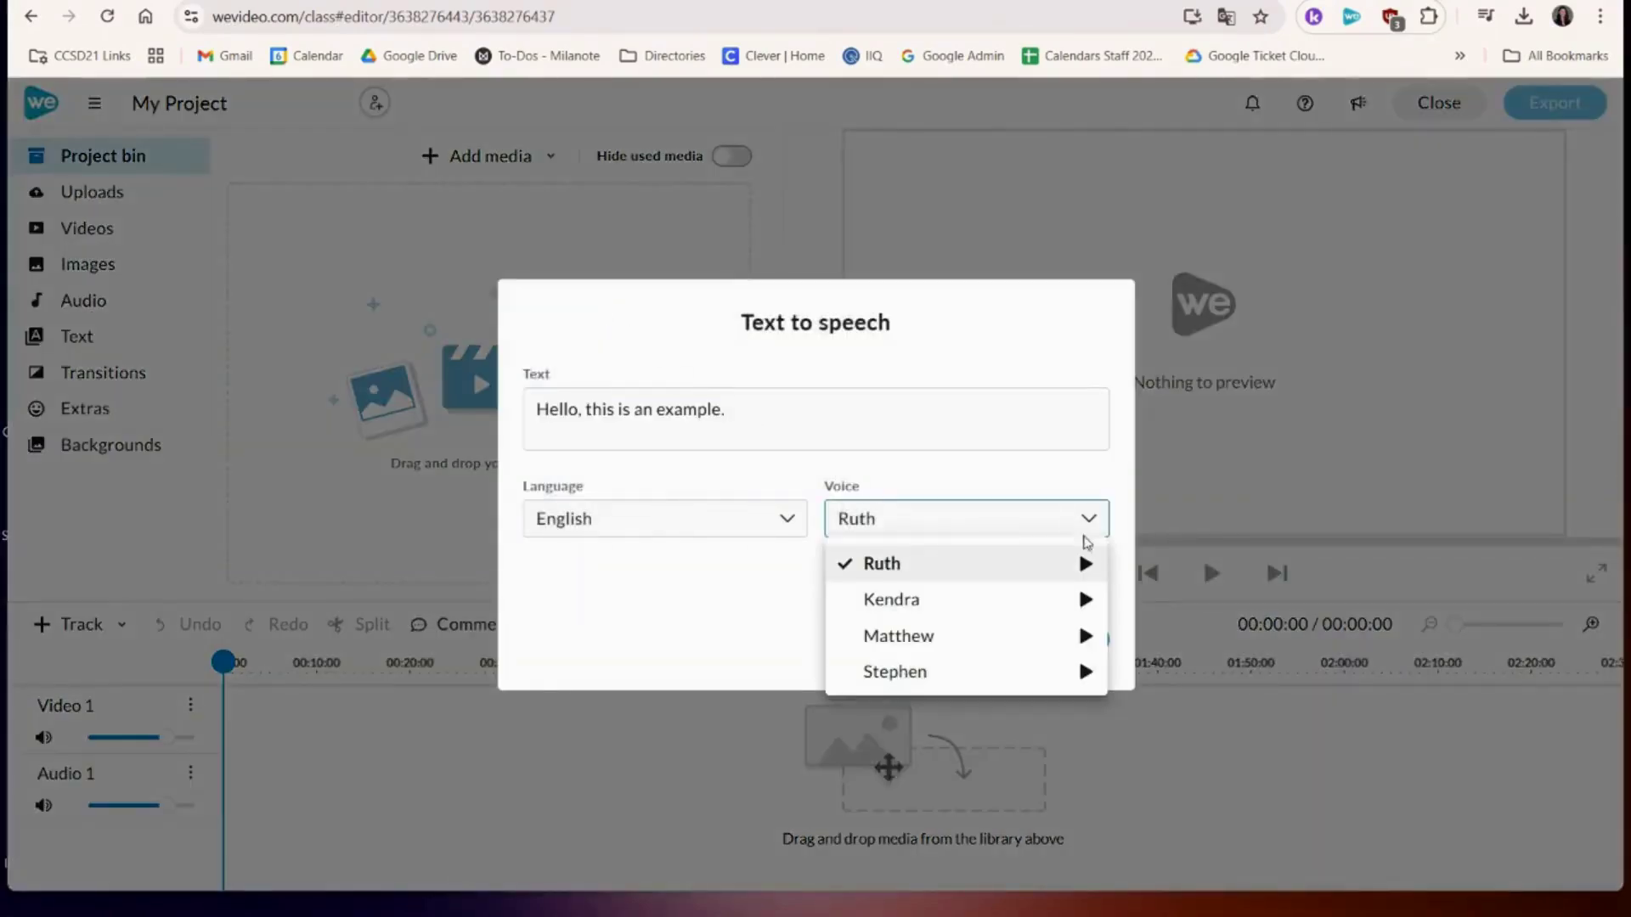
click(1061, 638)
click(1059, 638)
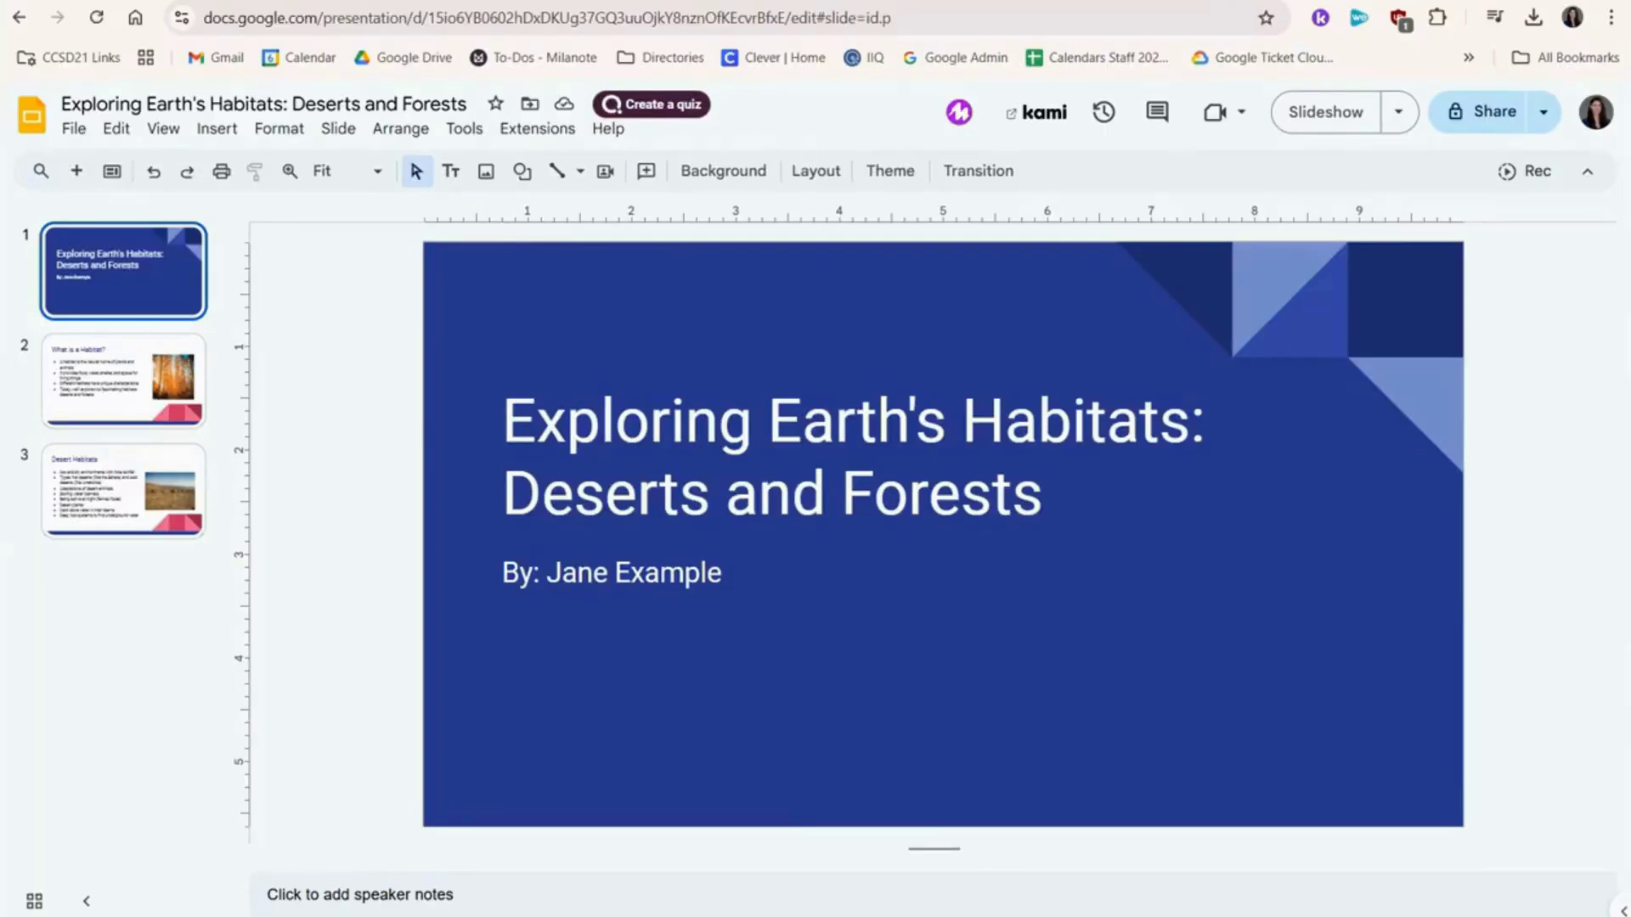
Download the habitats deck as a PDF Document (.pdf), then switch back to the WeVideo tab
click(74, 129)
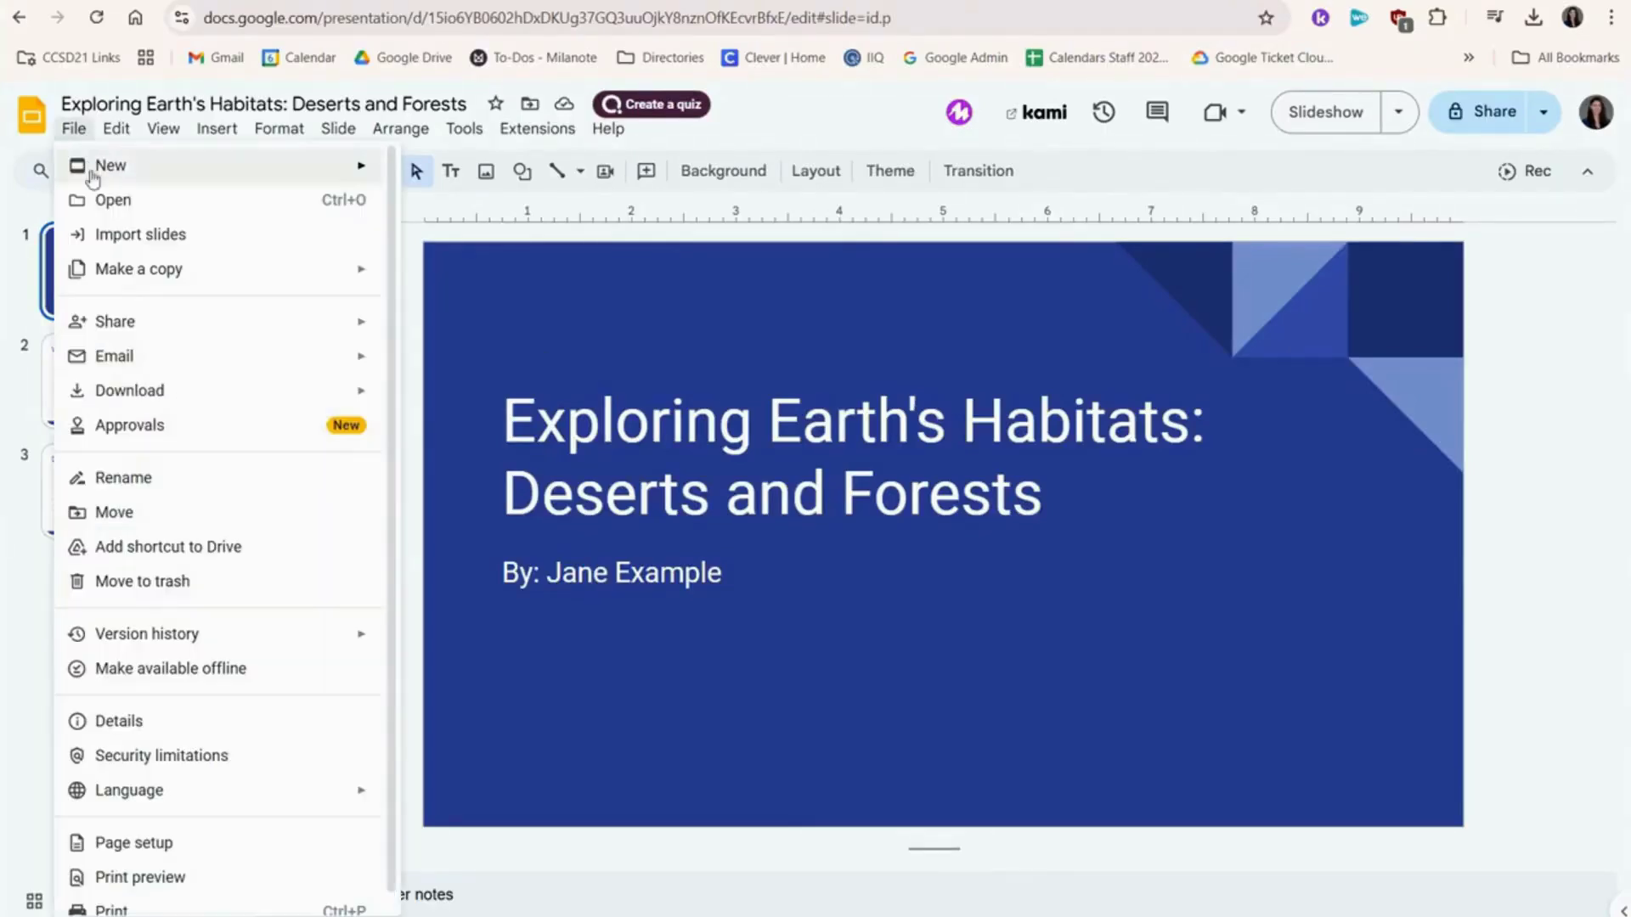
mouse_move(249, 409)
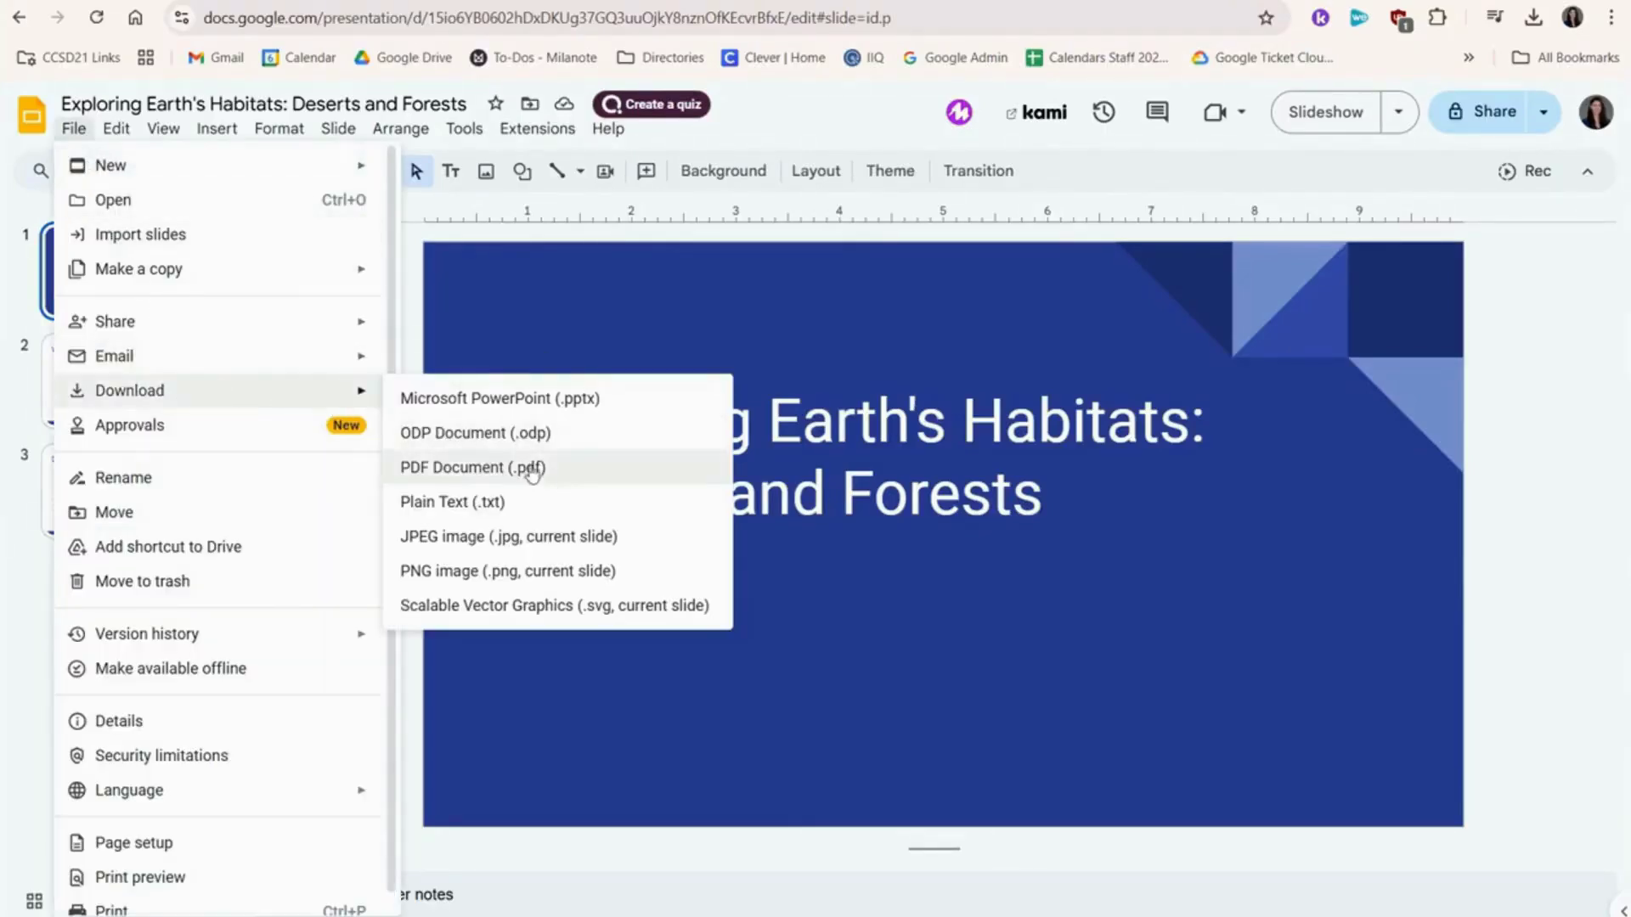
click(574, 475)
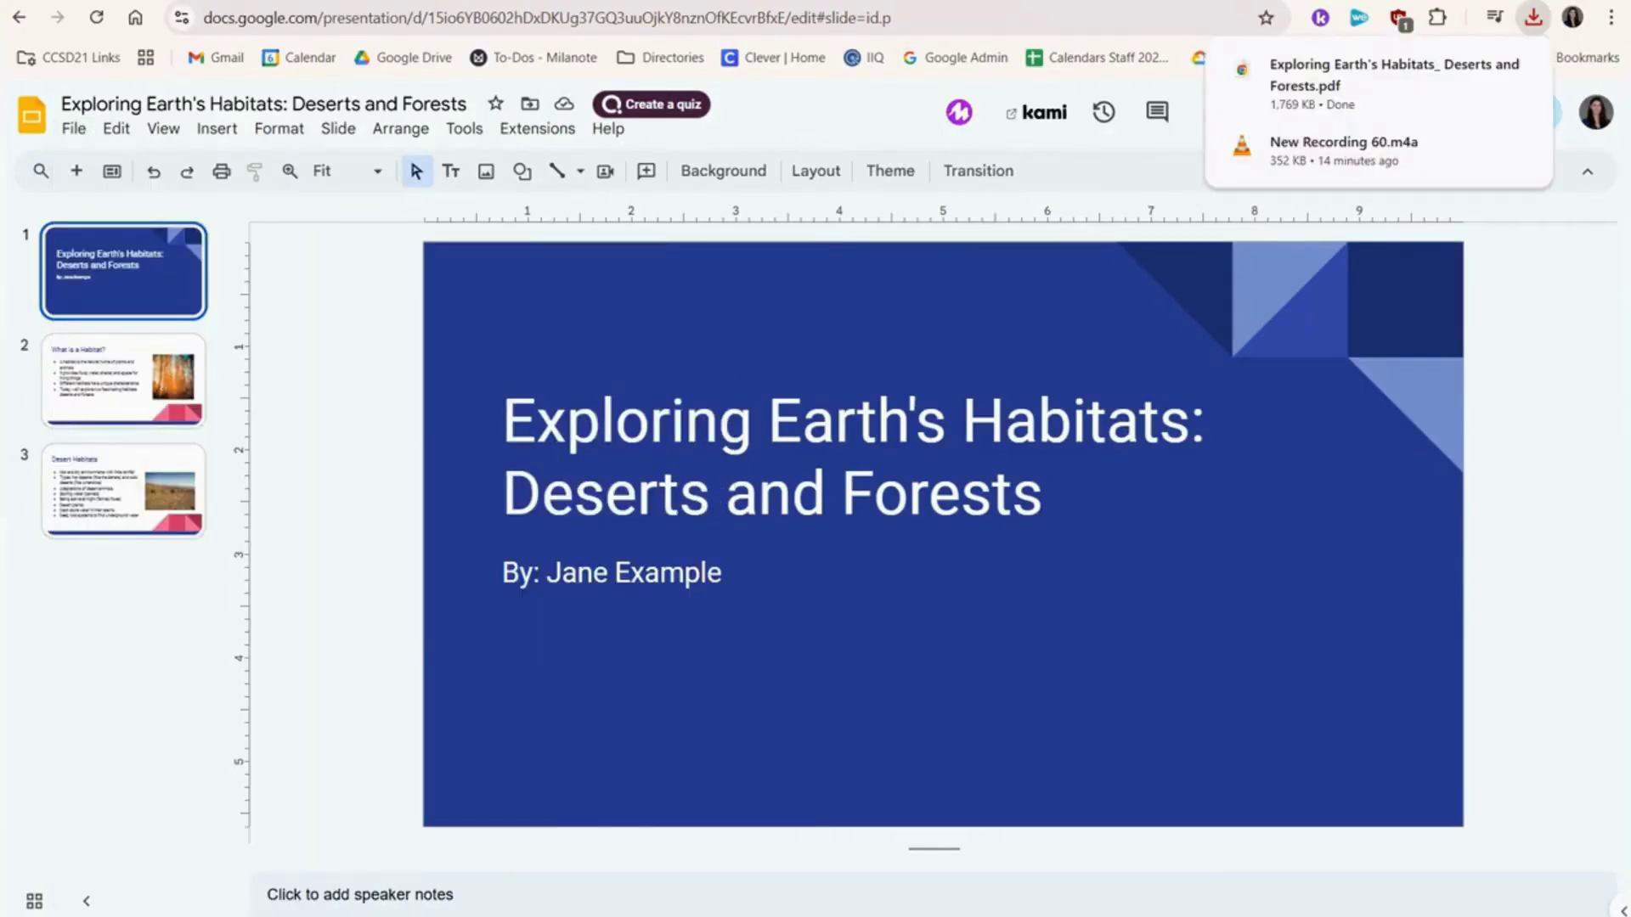
key(ctrl+Tab)
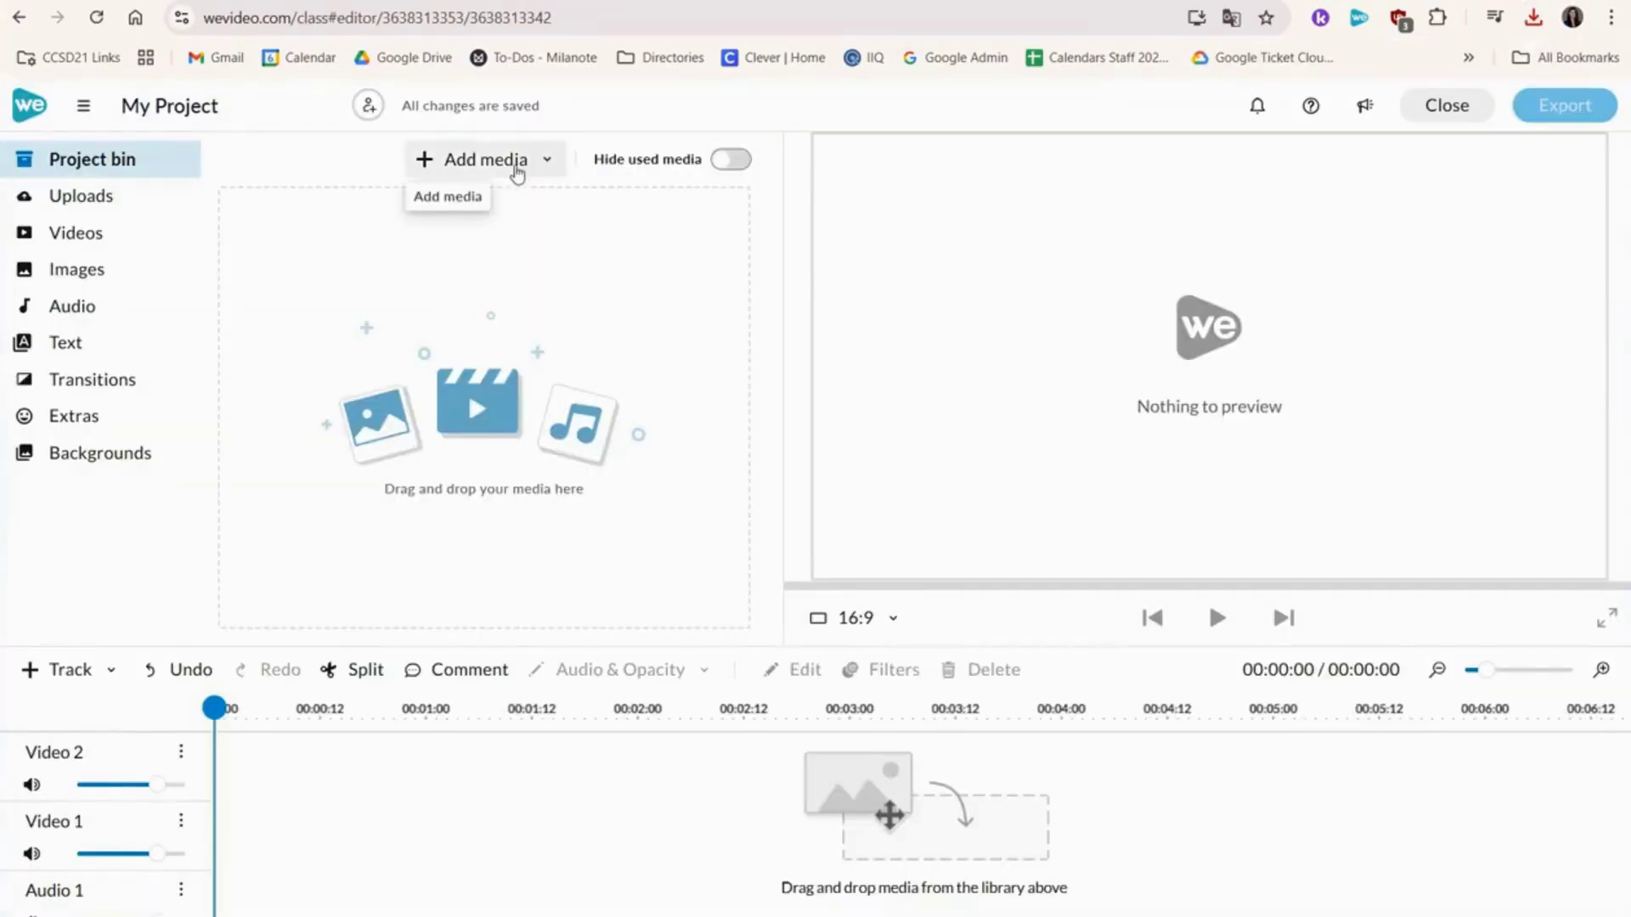
Upload the habitats PDF, drag its three slide images onto Video 1, and turn off Ken Burns
click(515, 167)
click(480, 201)
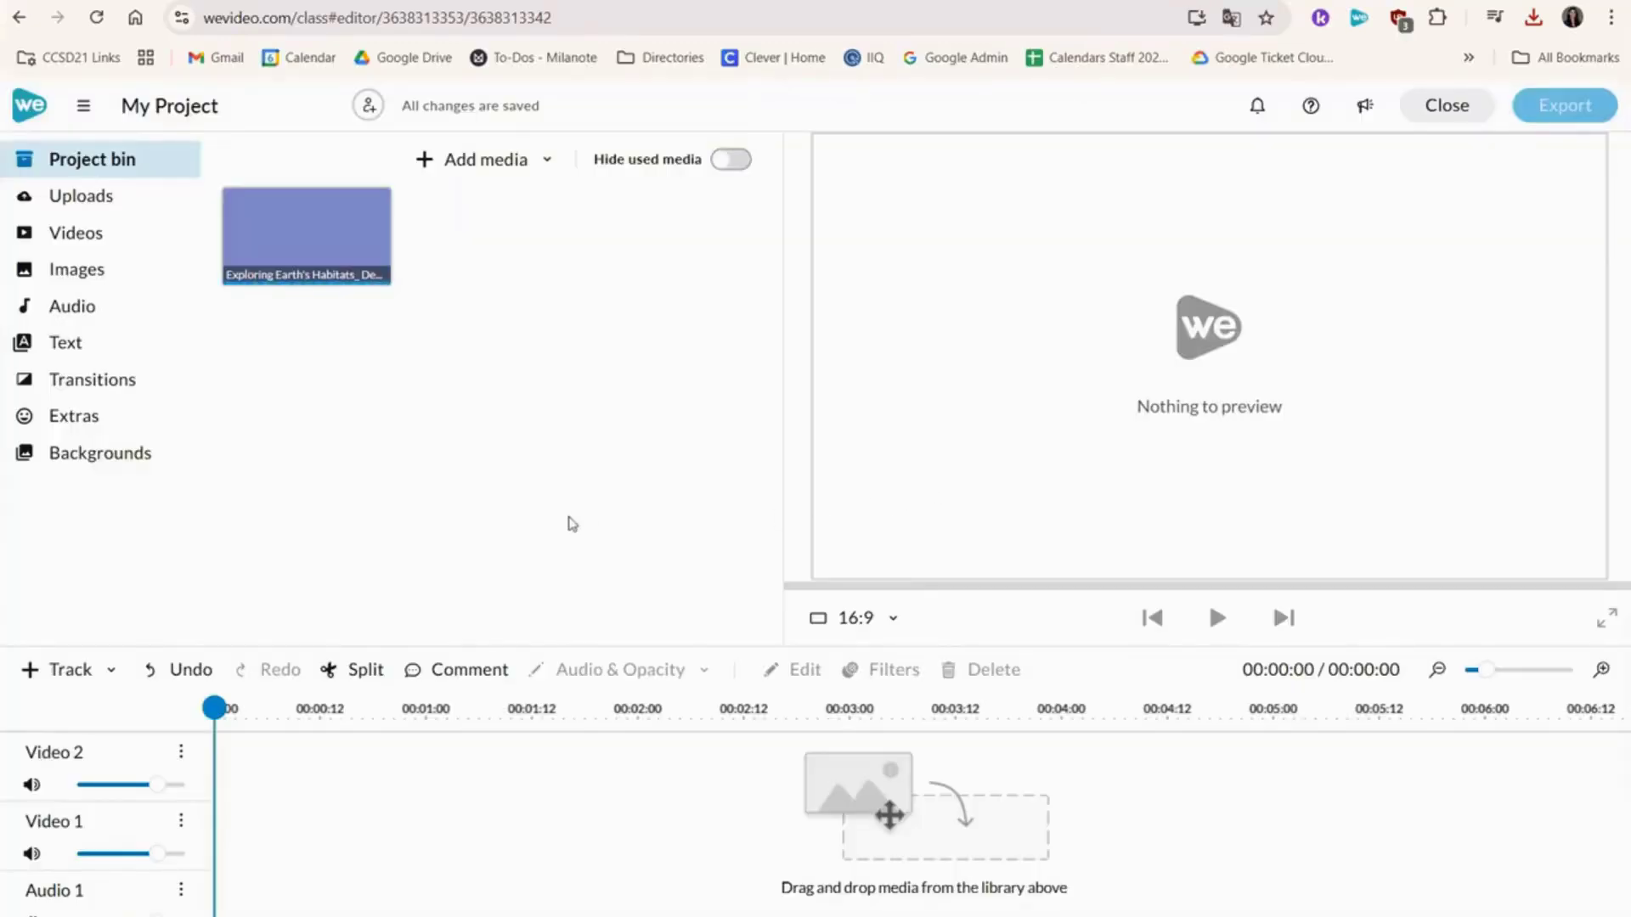
drag(314, 276, 230, 822)
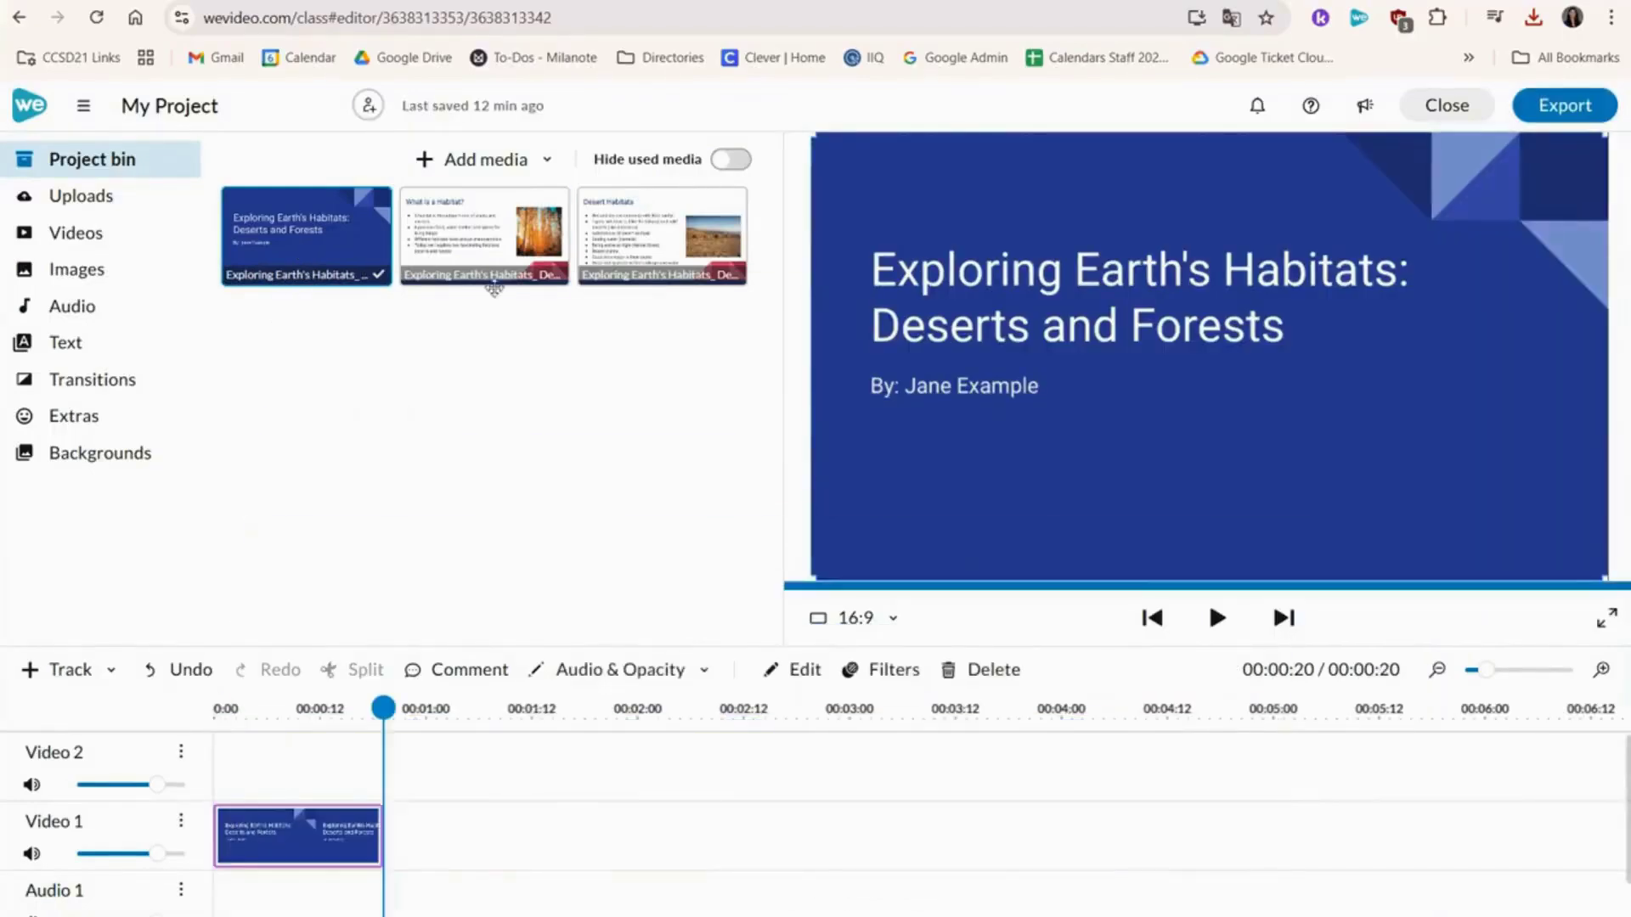
click(499, 260)
drag(701, 227, 413, 836)
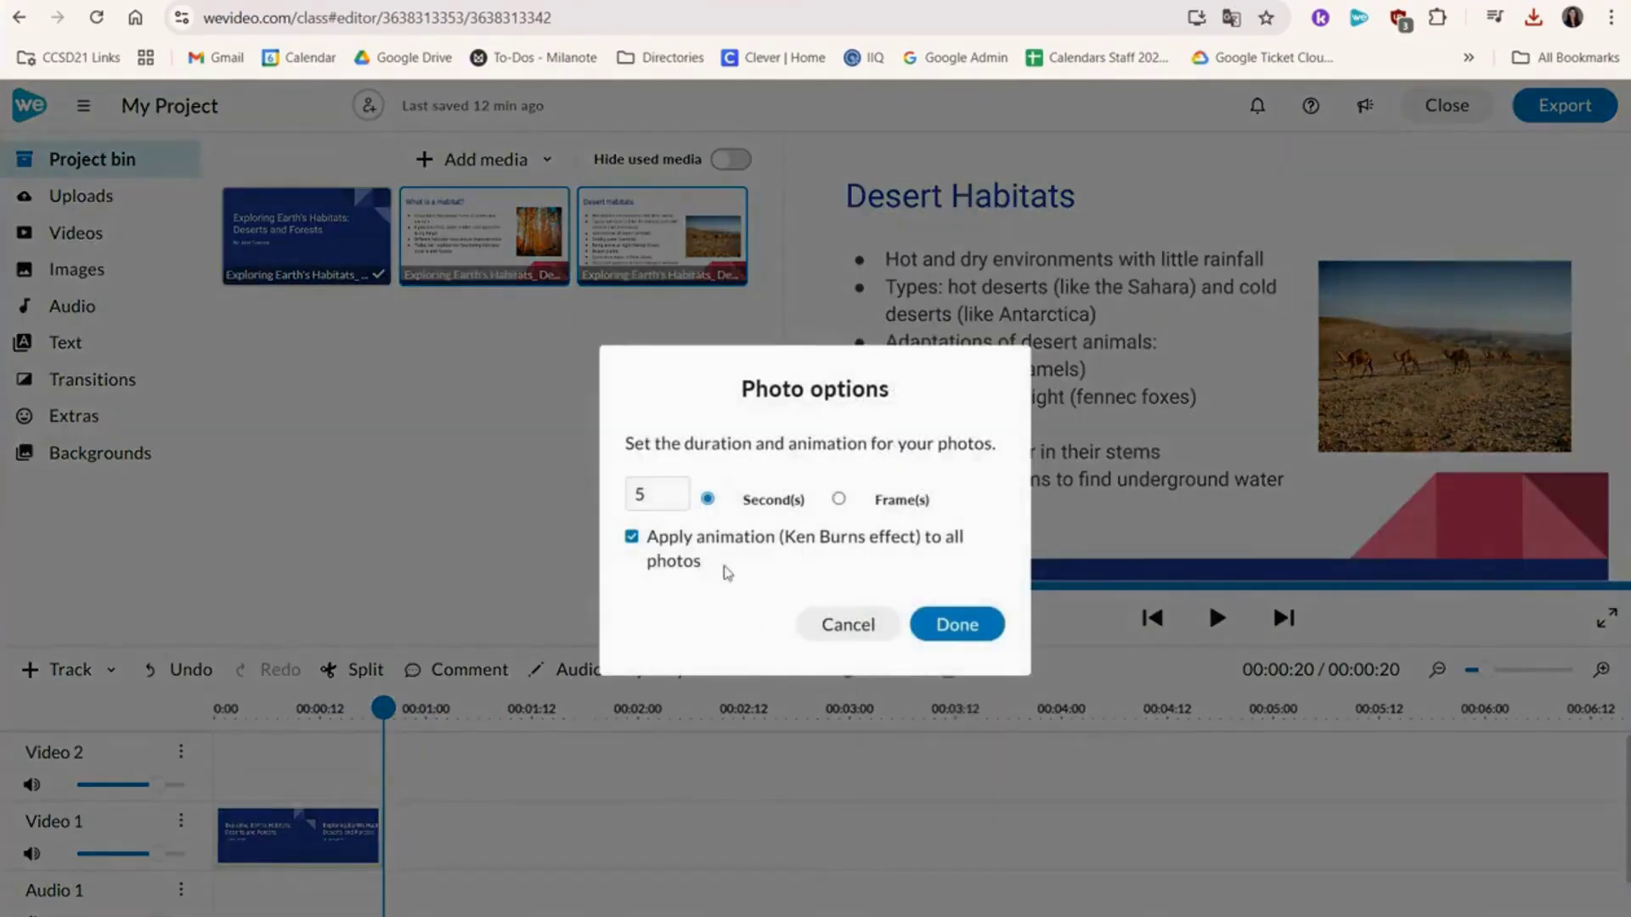
click(692, 544)
click(954, 626)
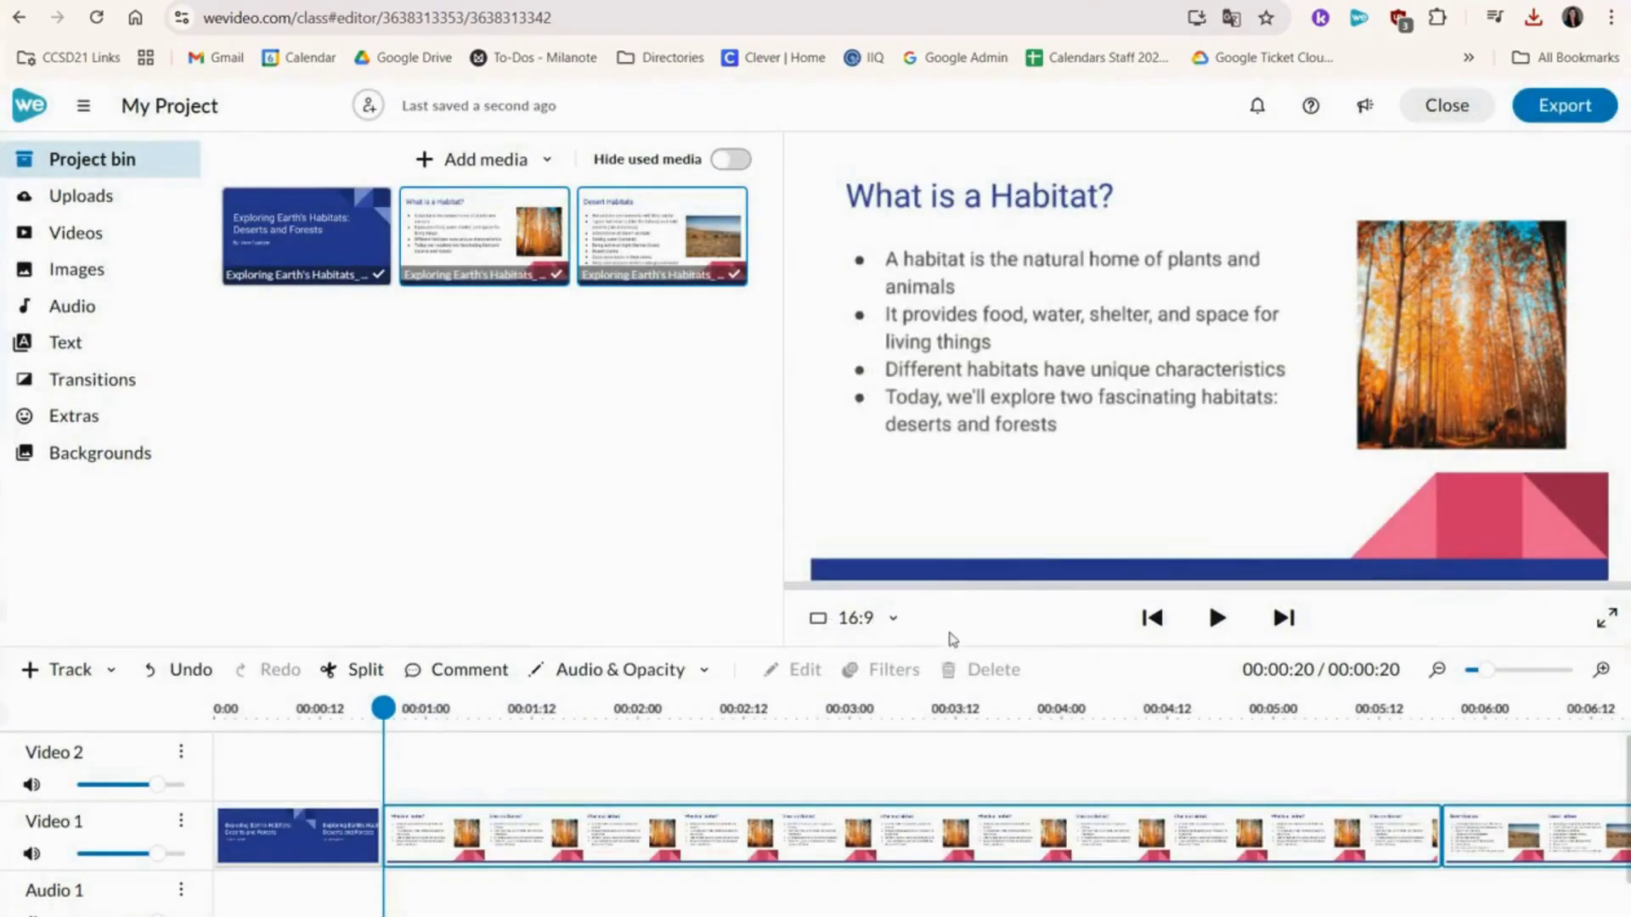